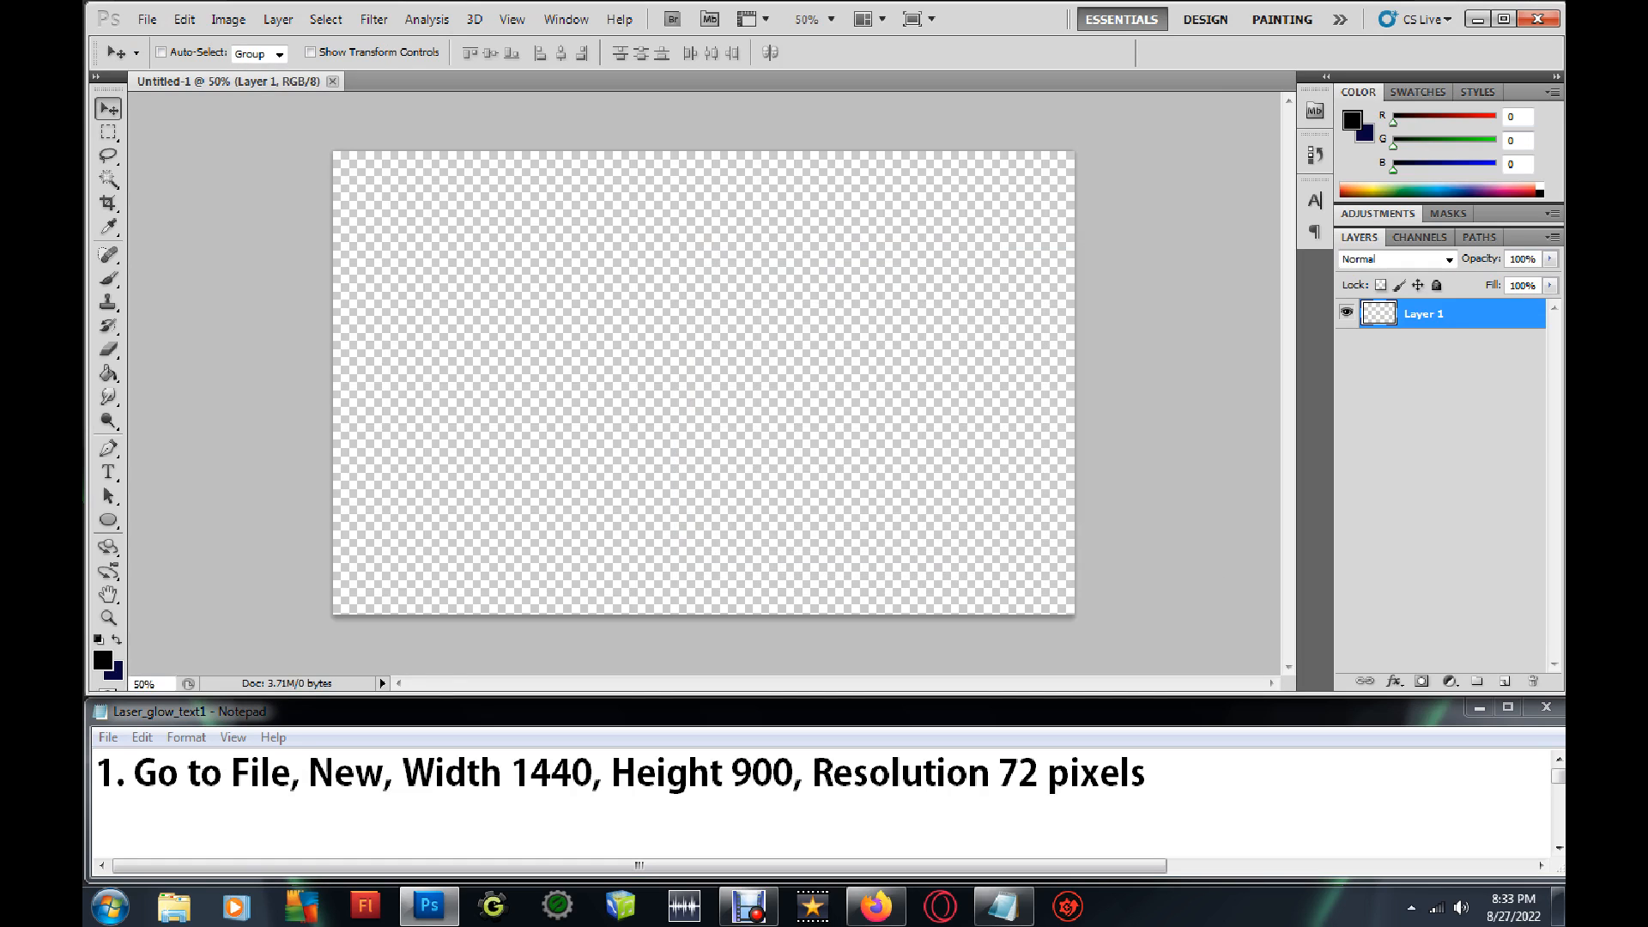
Set the foreground colour to near-black RGB 5, 5, 5 and fill Layer 1 with it using the Paint Bucket.
left_click(1558, 847)
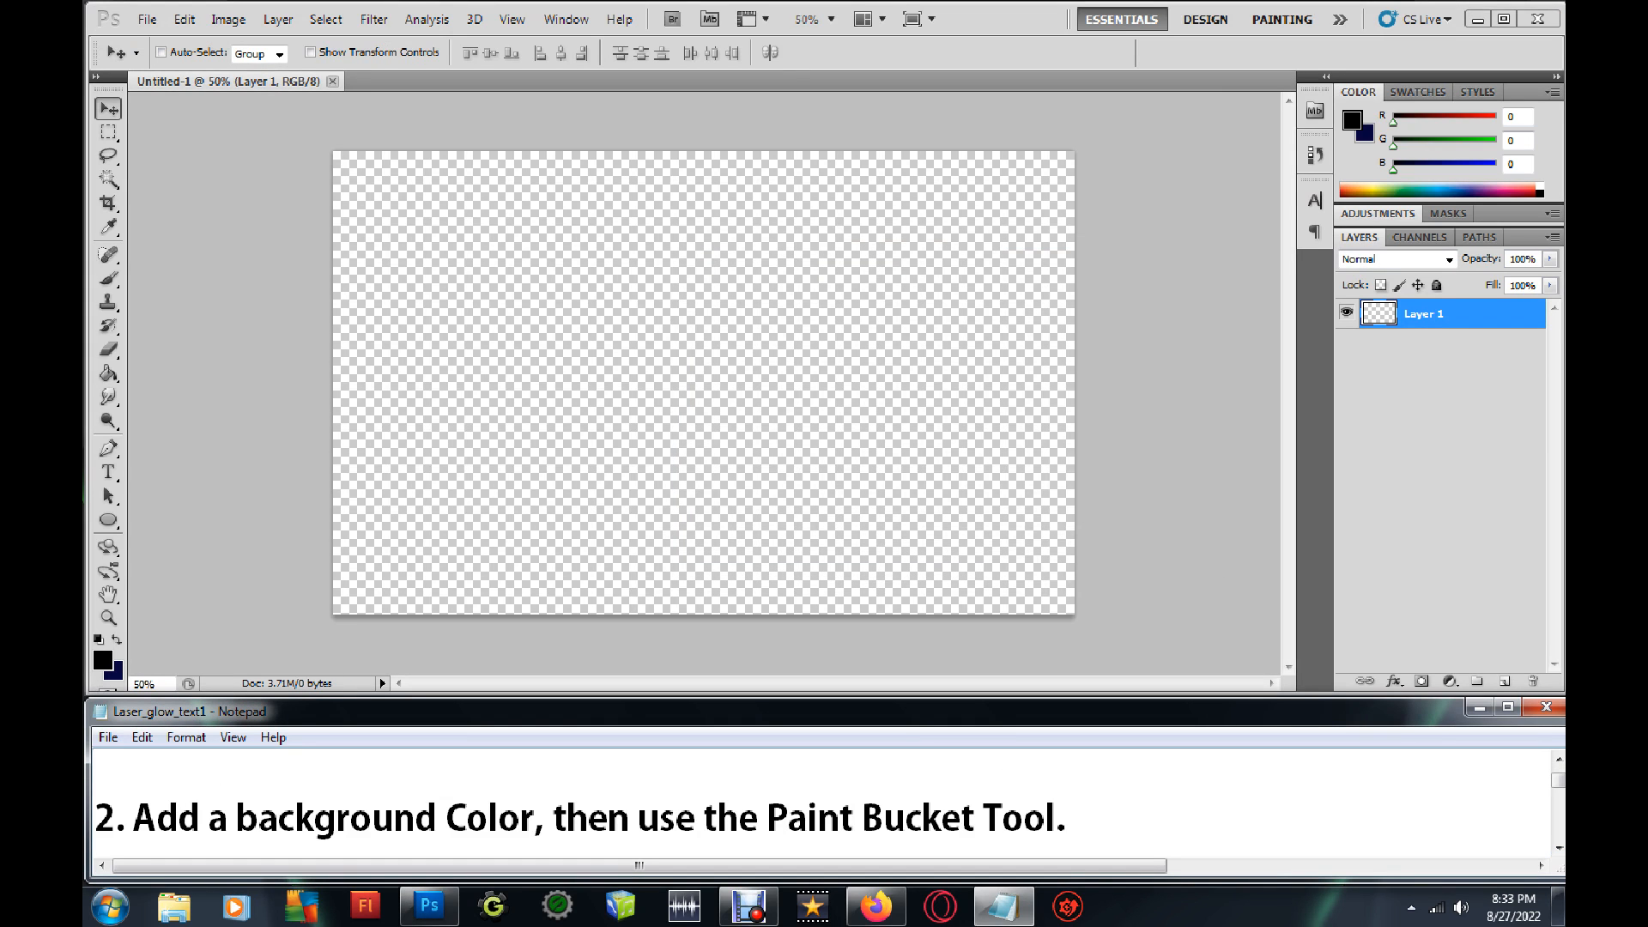
left_click(102, 659)
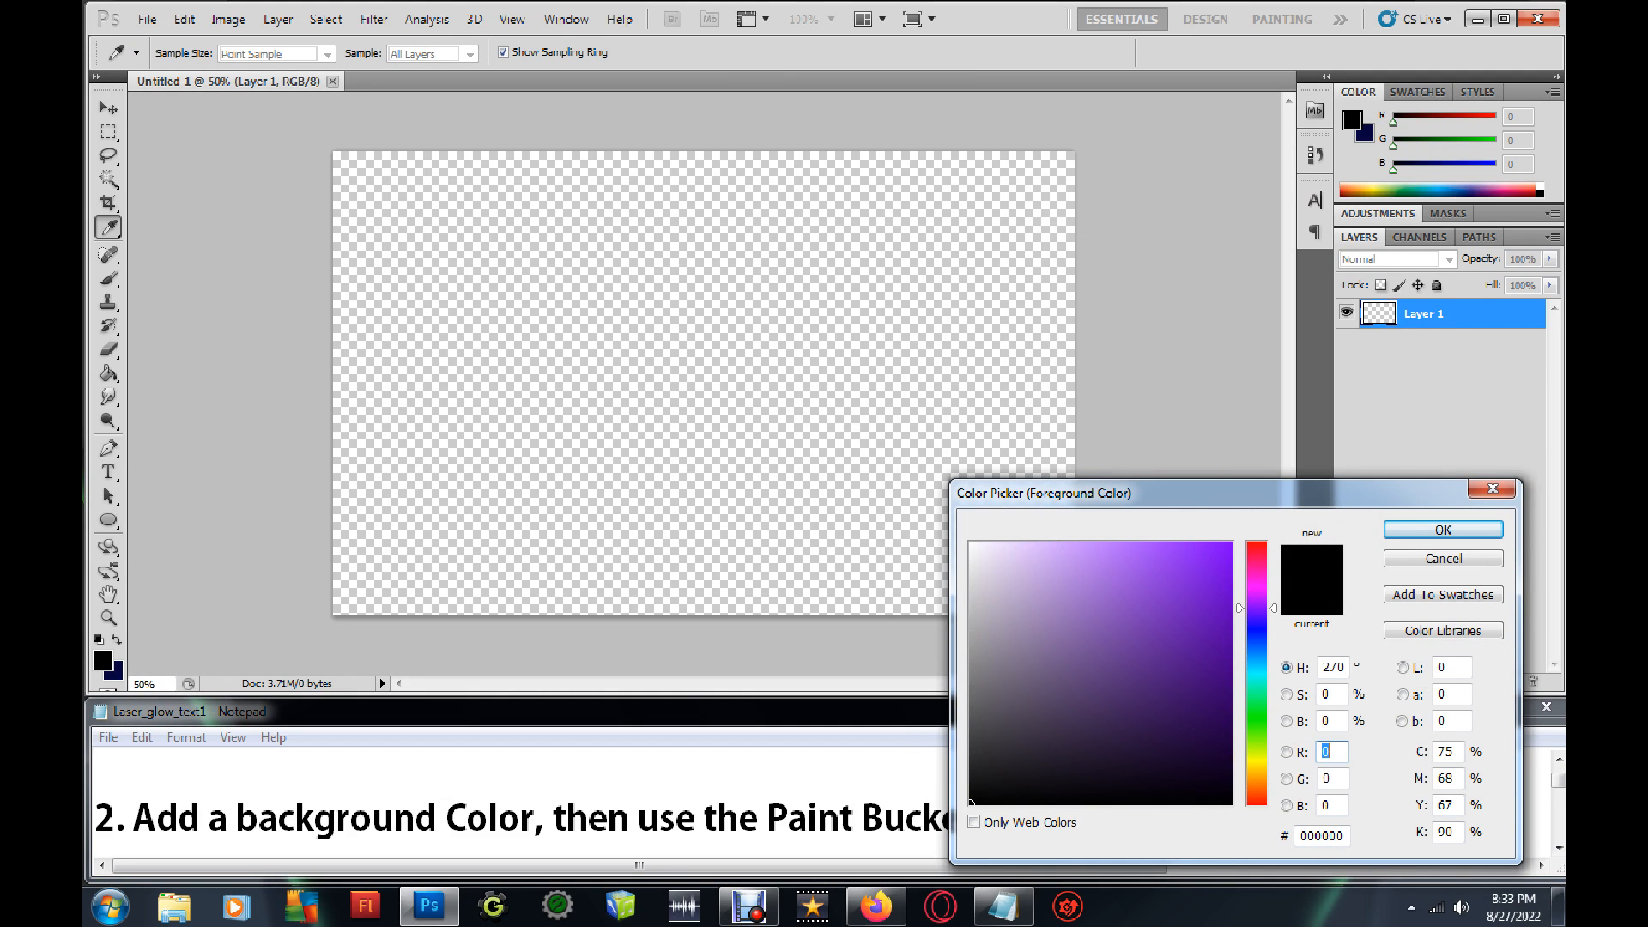
left_click(978, 799)
key("Return")
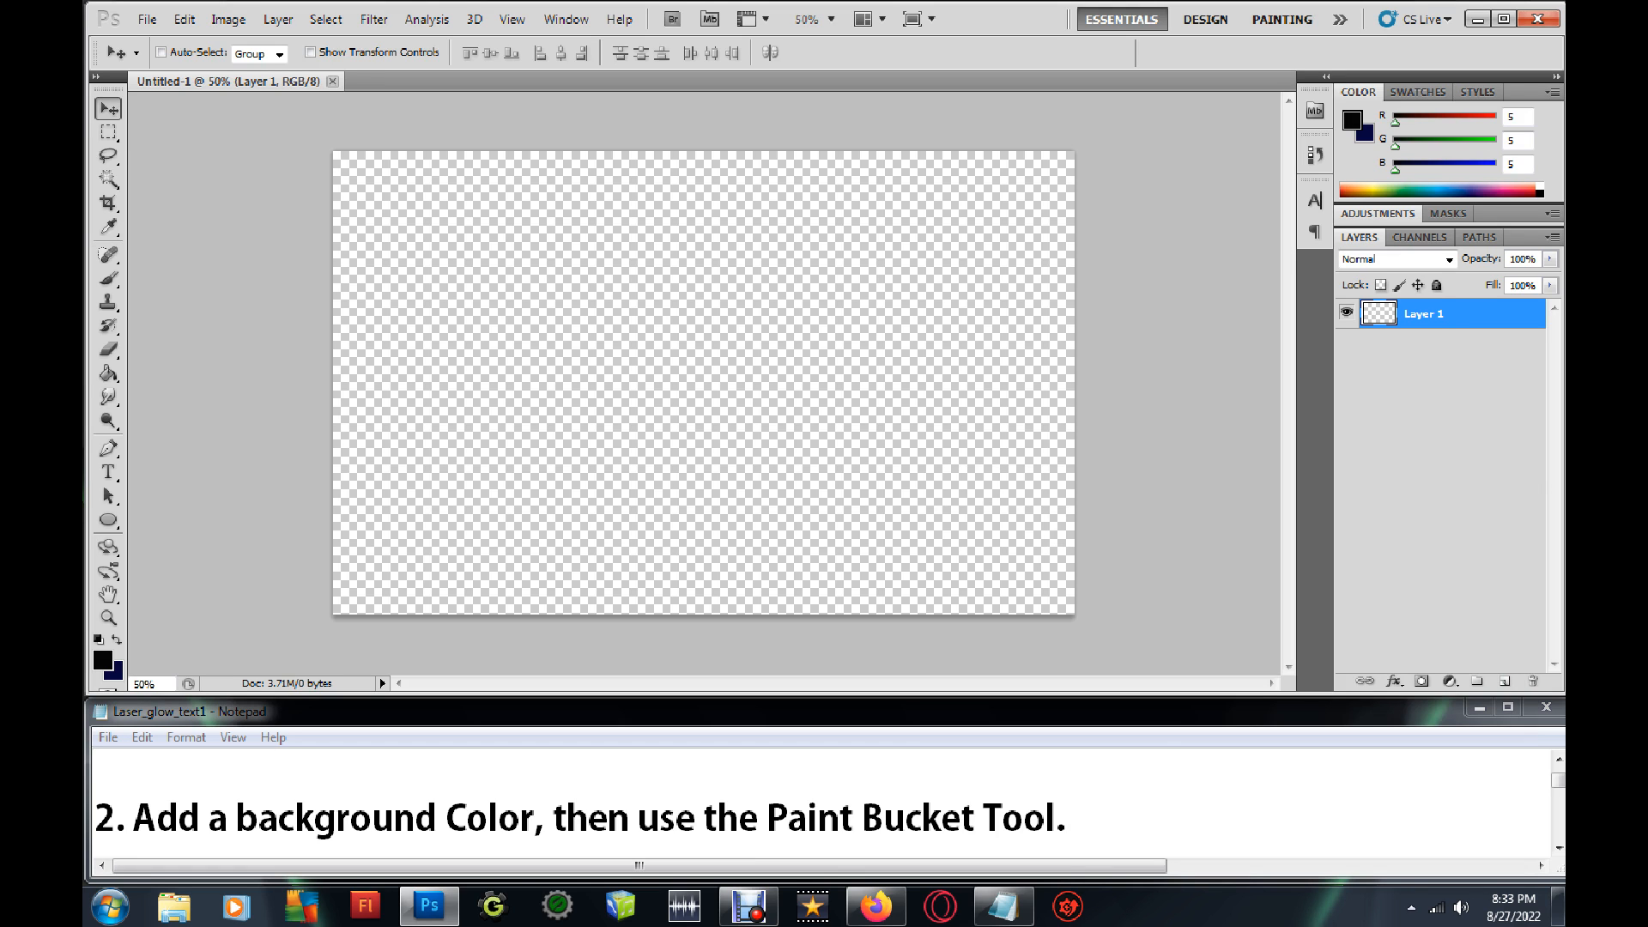
key("g")
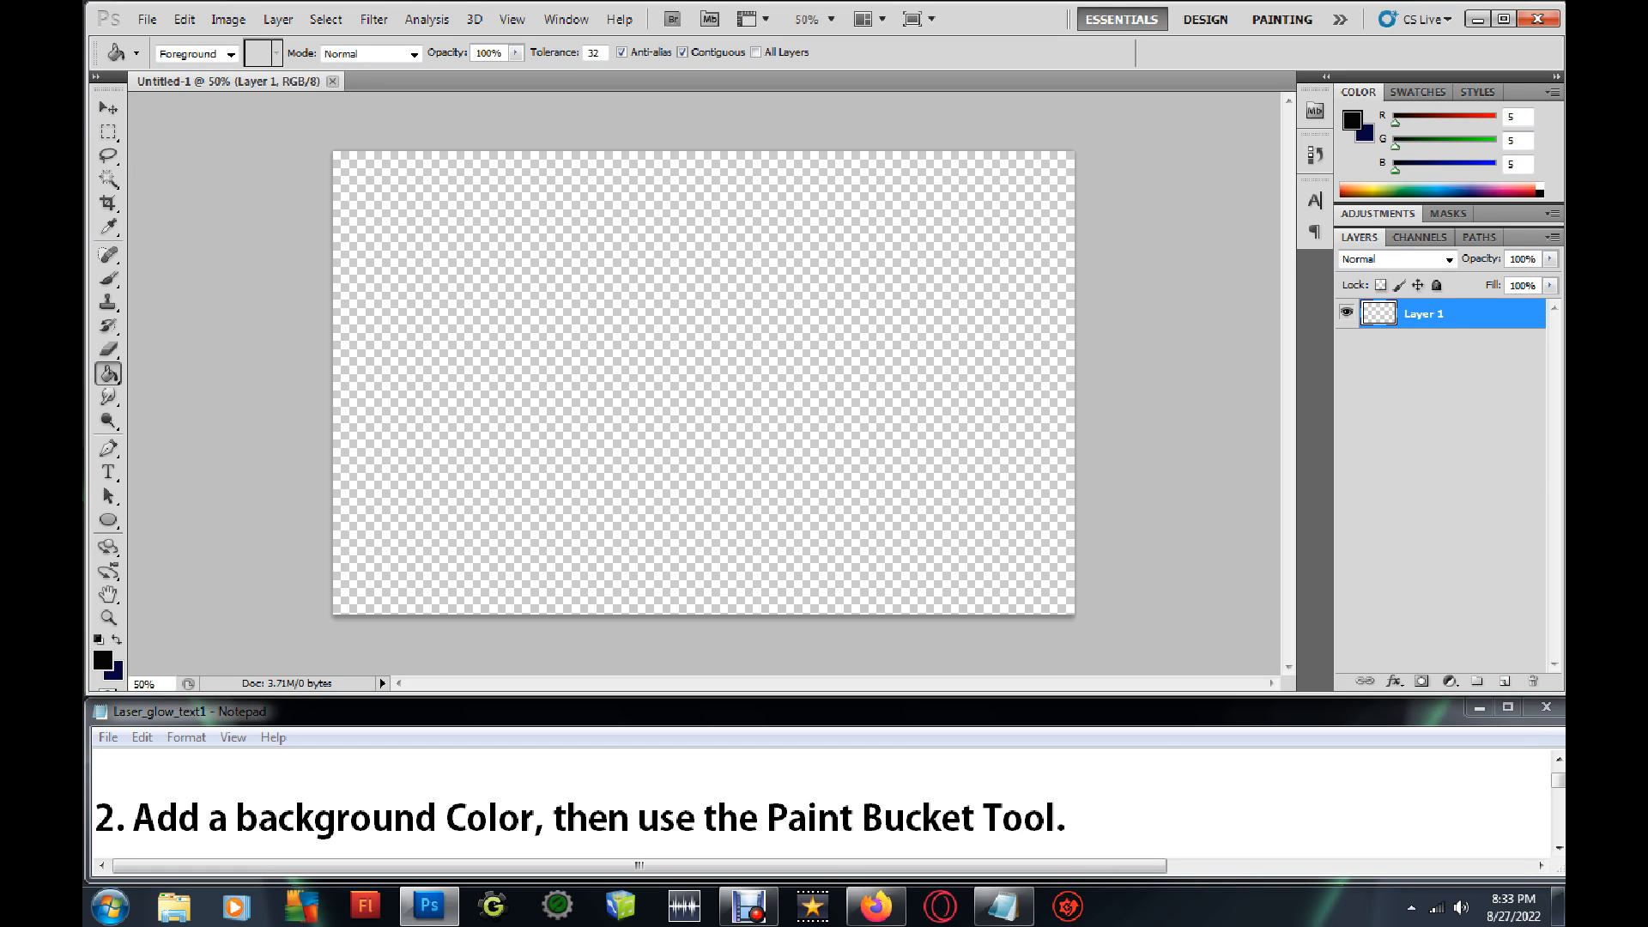
left_click(703, 383)
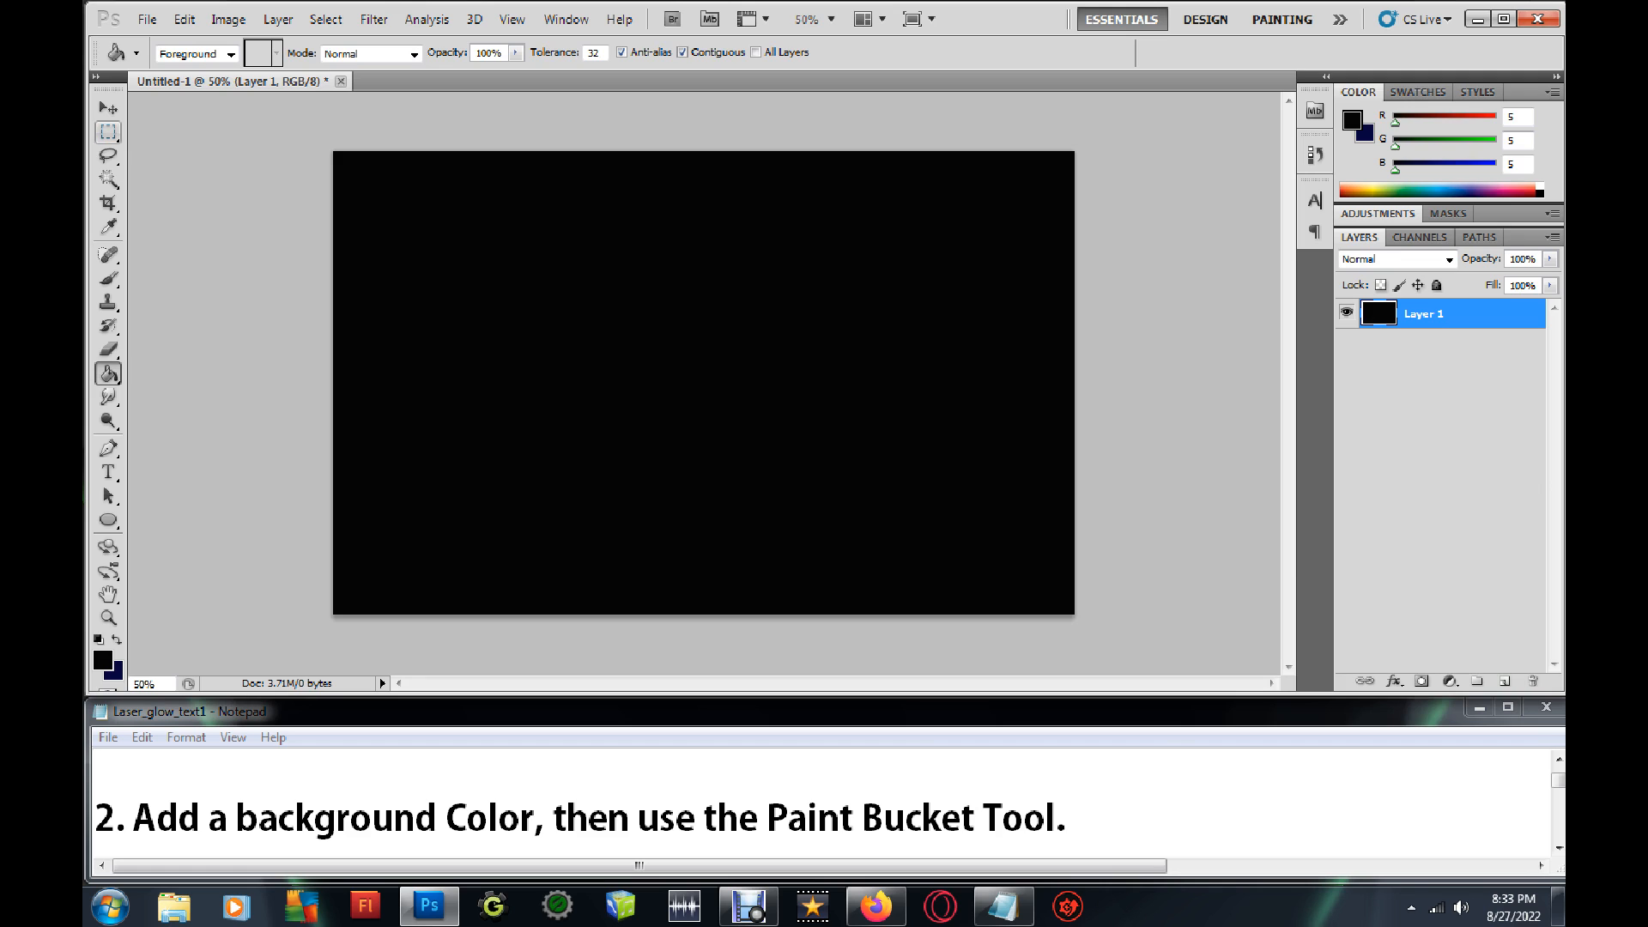
key("v")
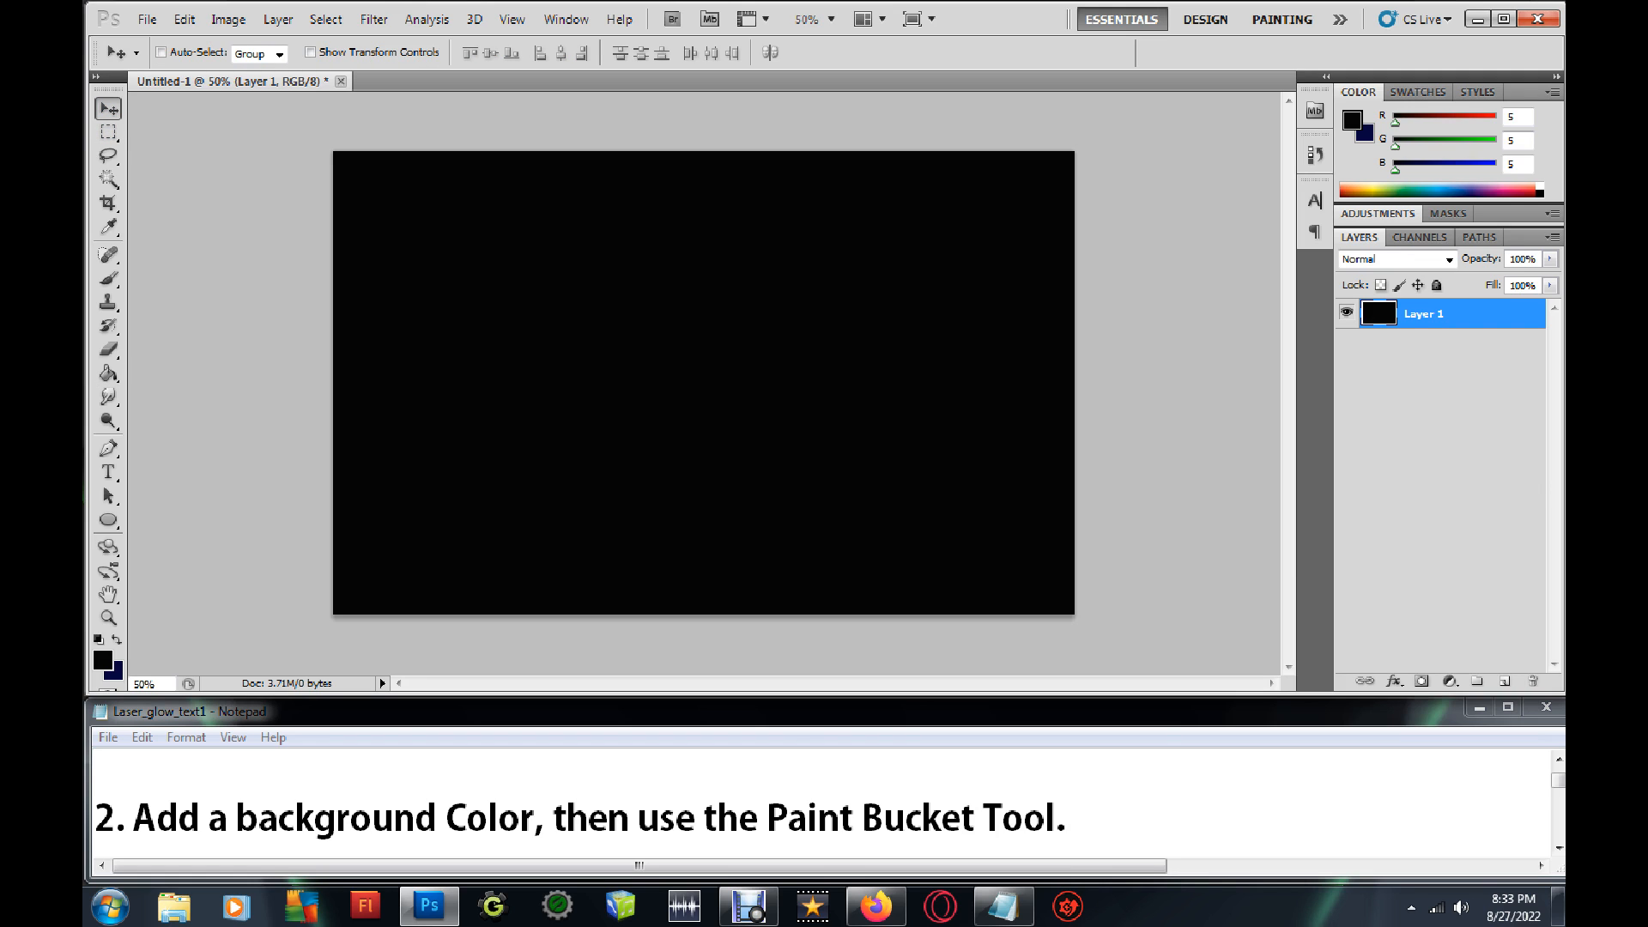
In the Notepad instructions, insert "Add another layer, then " at the start of step 3, before "Grab the Ellipes Tool".
left_click(1558, 847)
left_click(1558, 848)
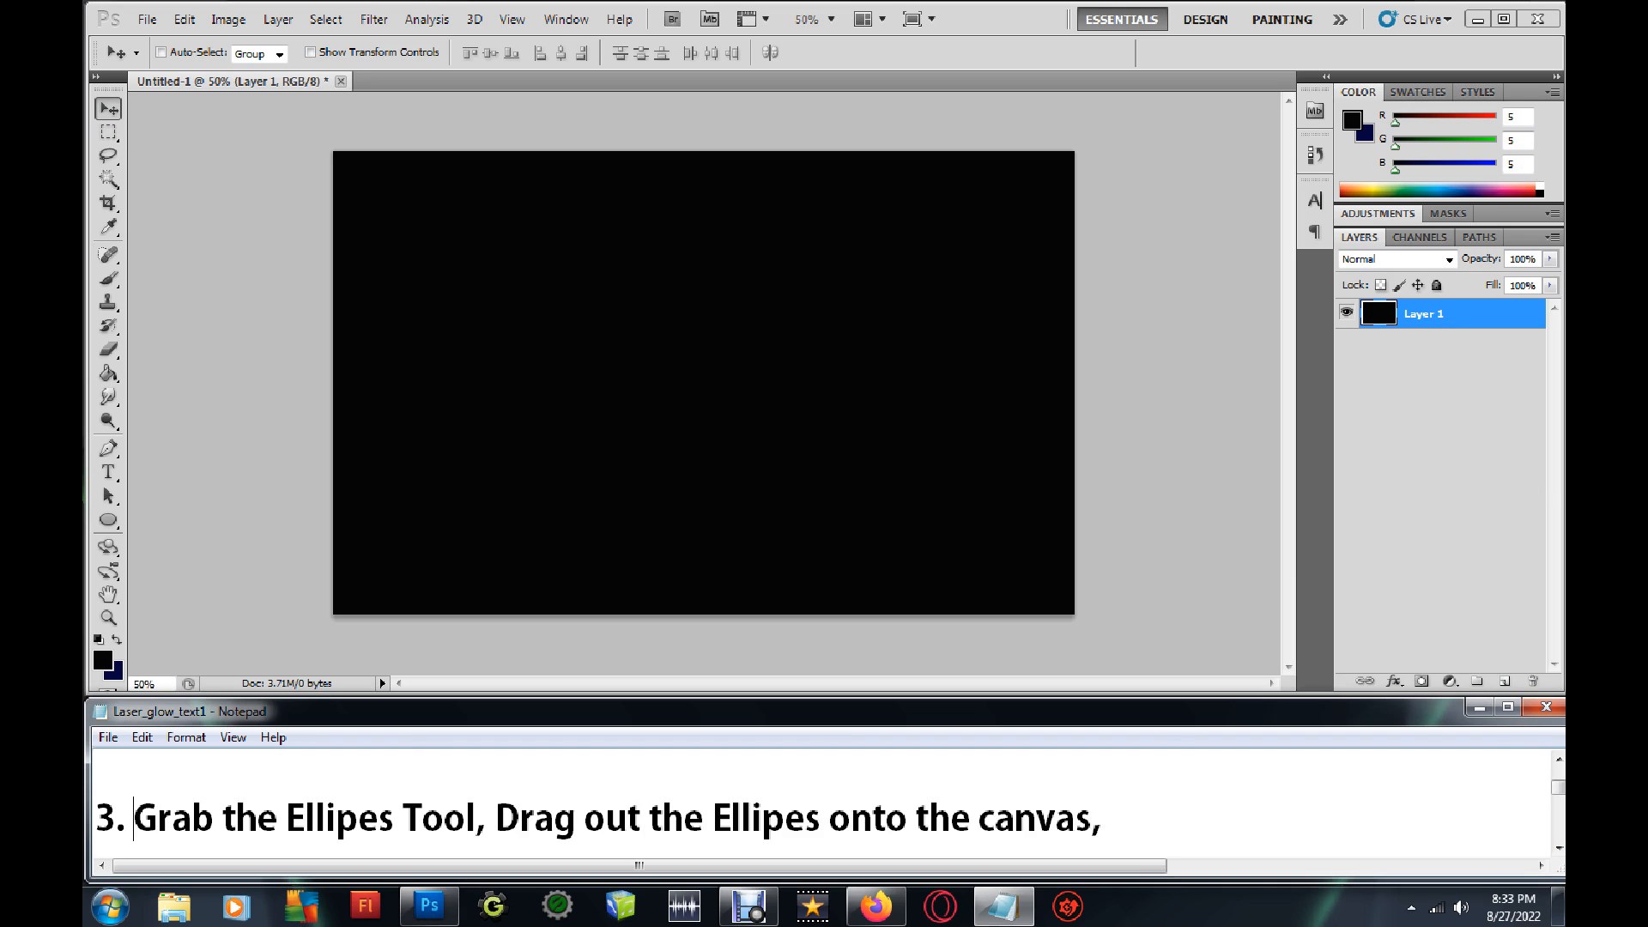
type("Add another")
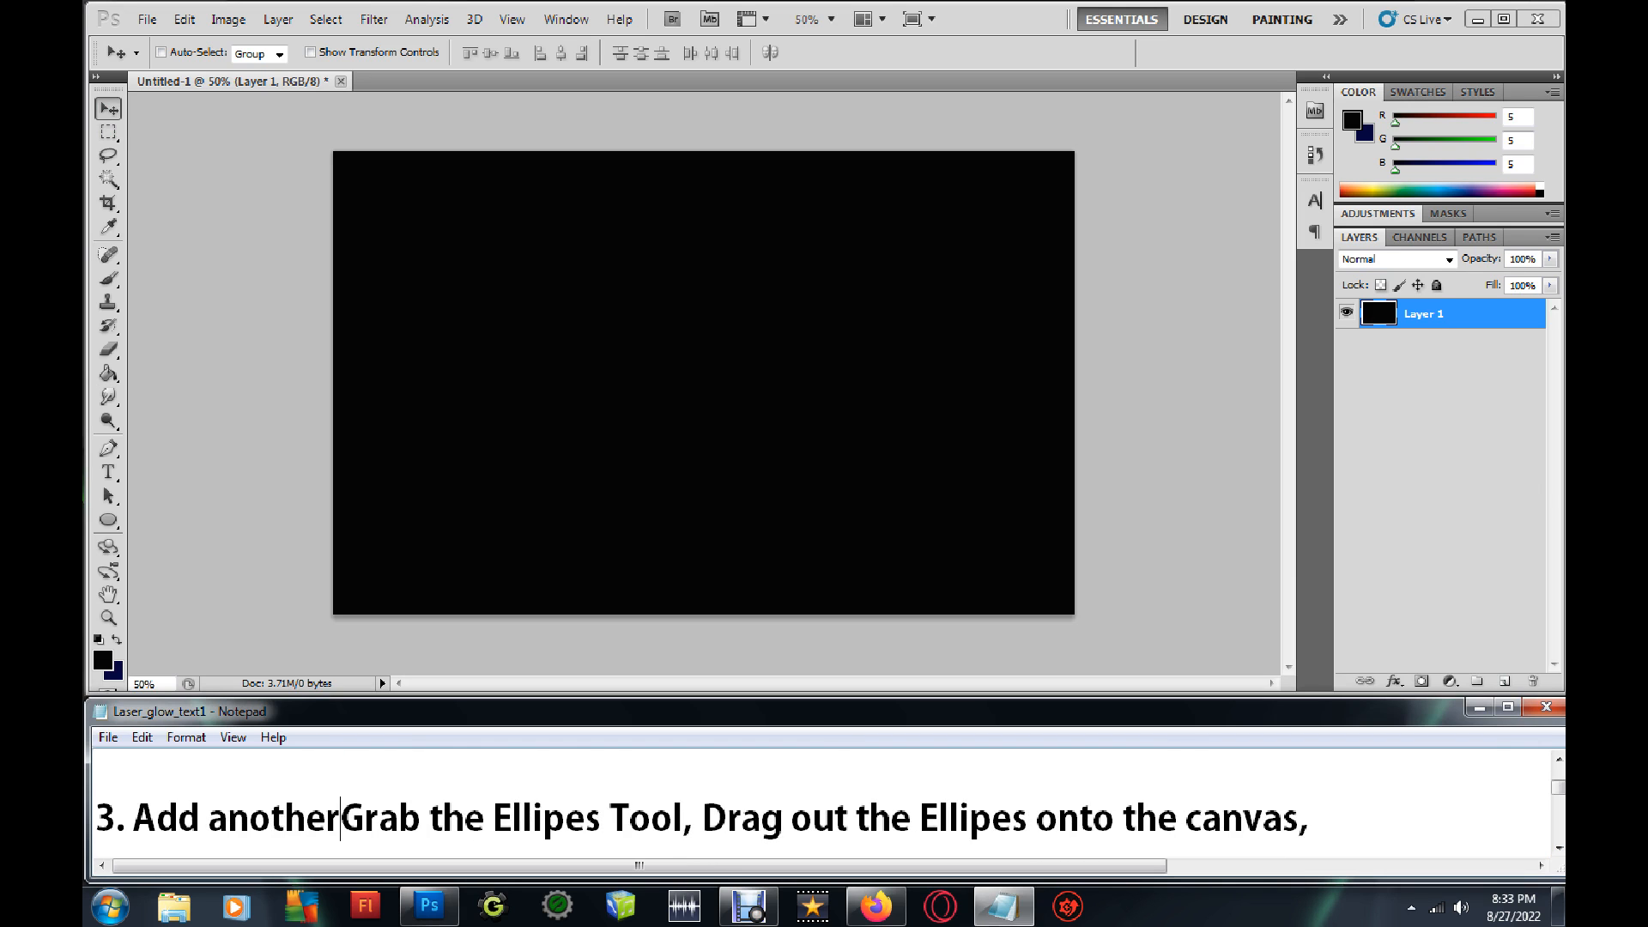
type(" layer")
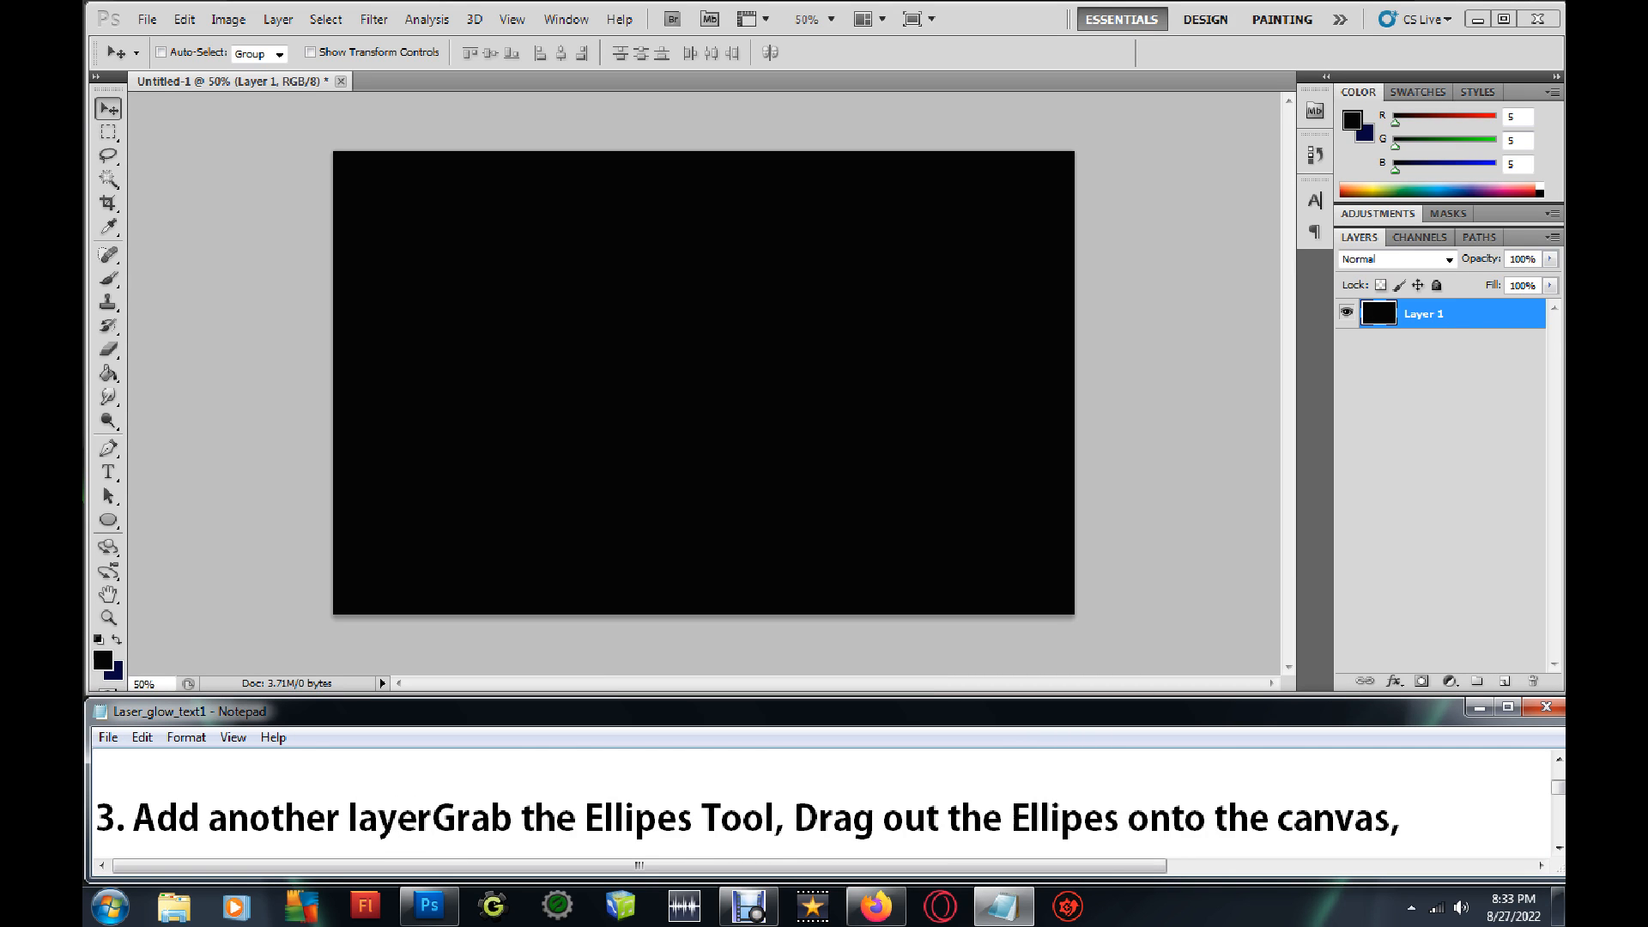
type(", then")
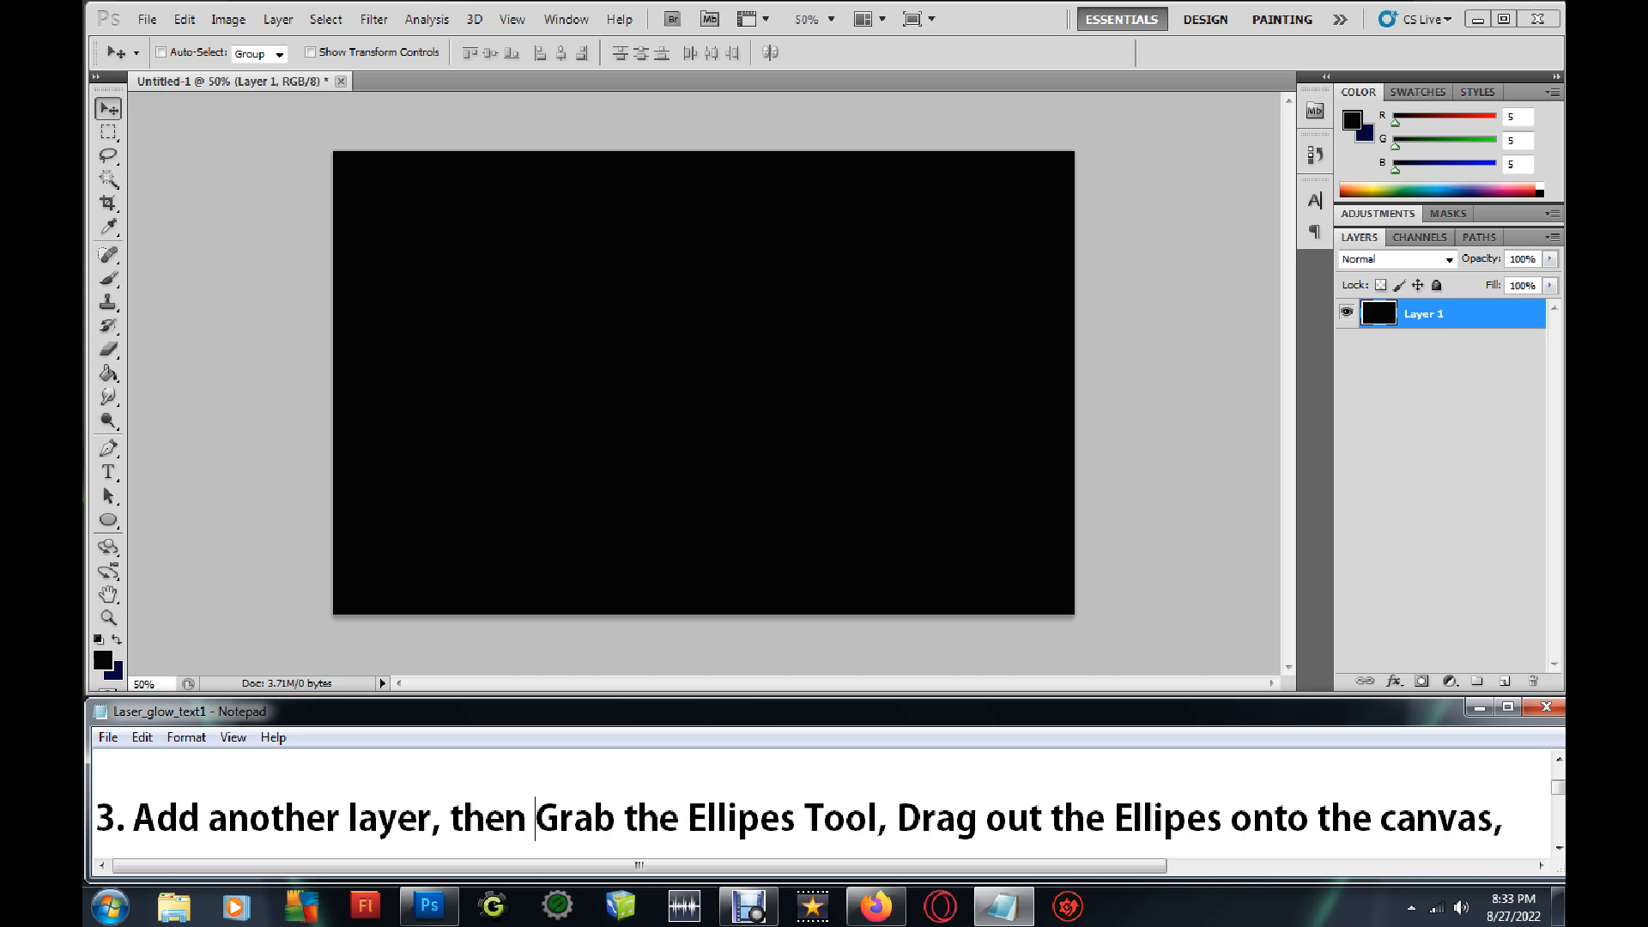
Back in Photoshop, create a new layer and draw a wide, flat ellipse across the middle of the canvas.
left_click(1504, 680)
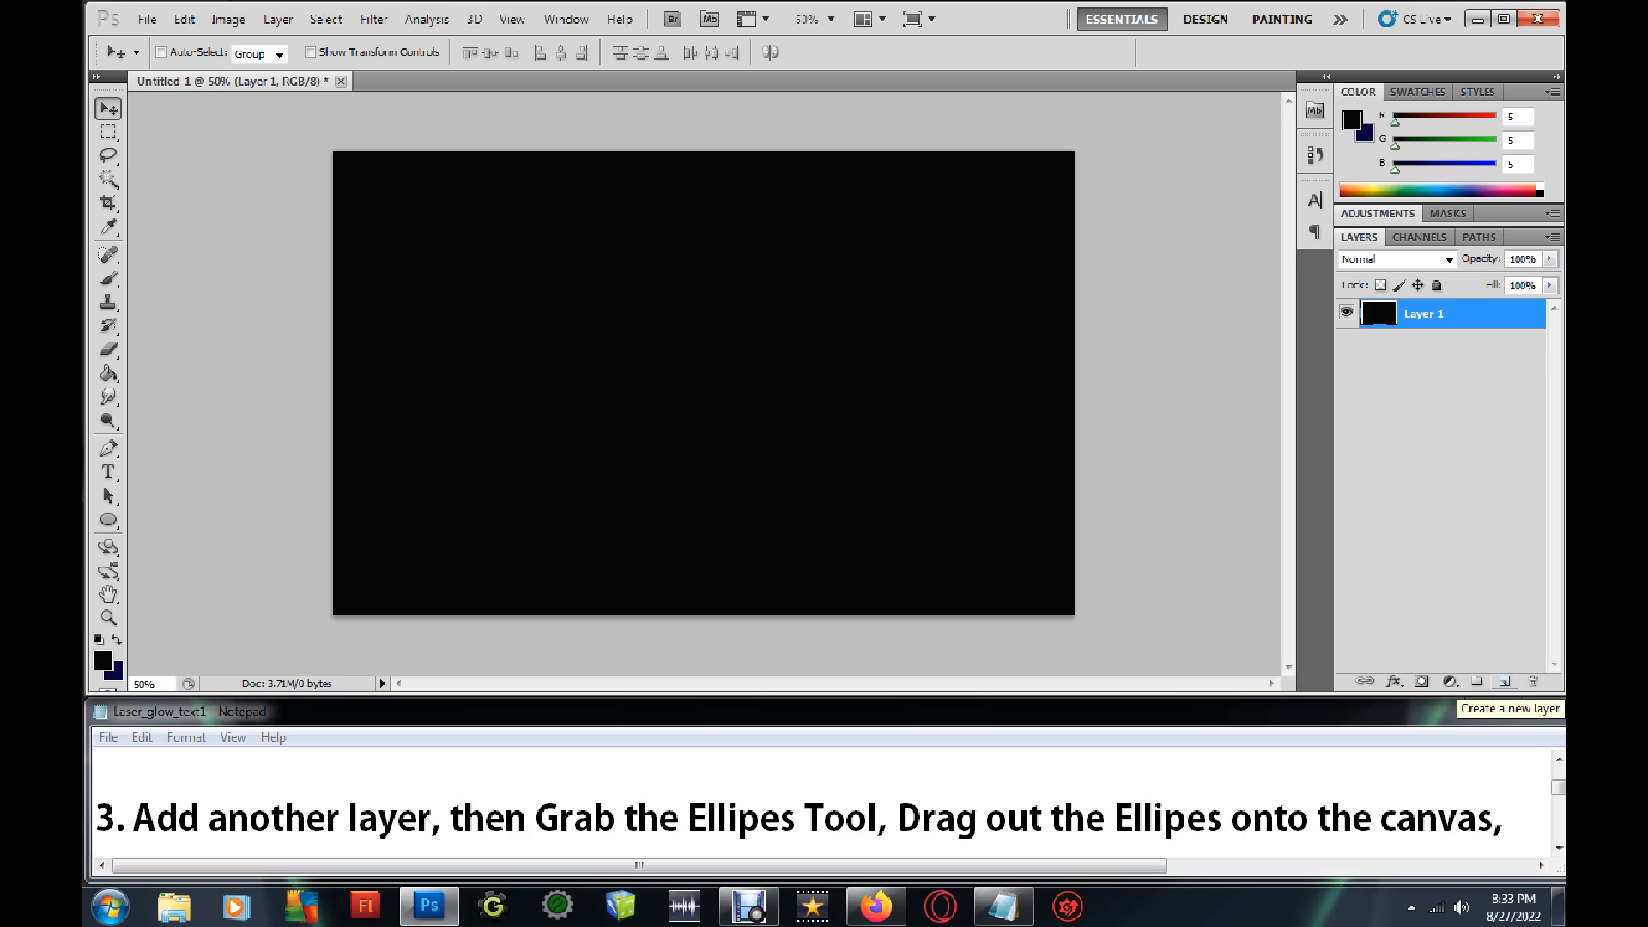
left_click(1504, 680)
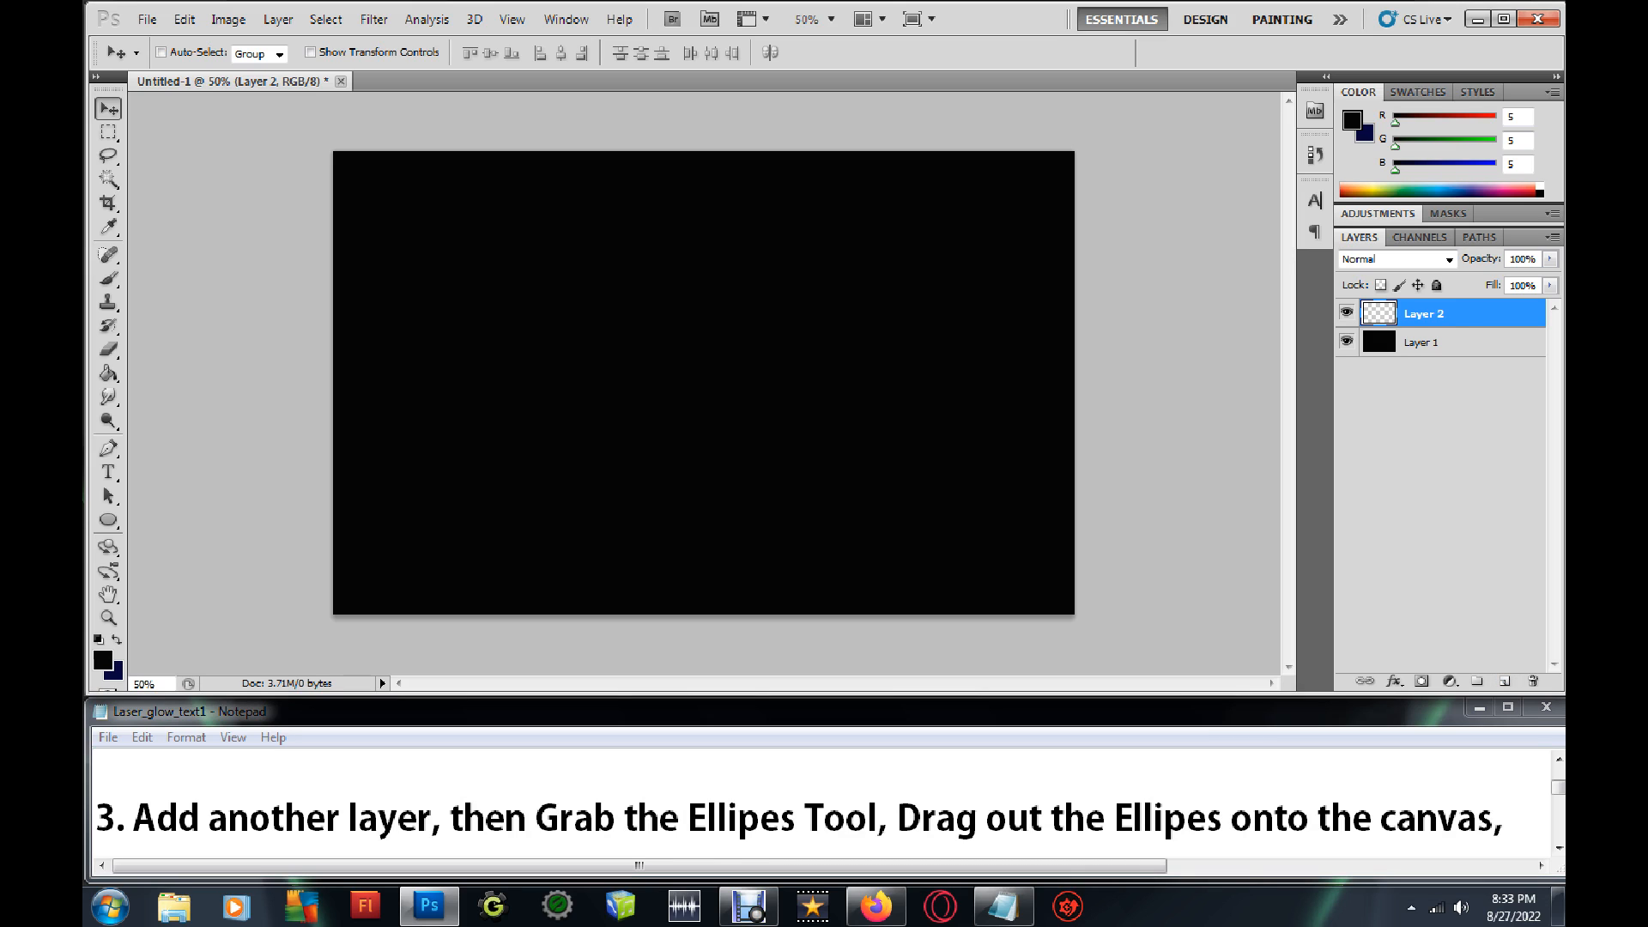
left_click(108, 519)
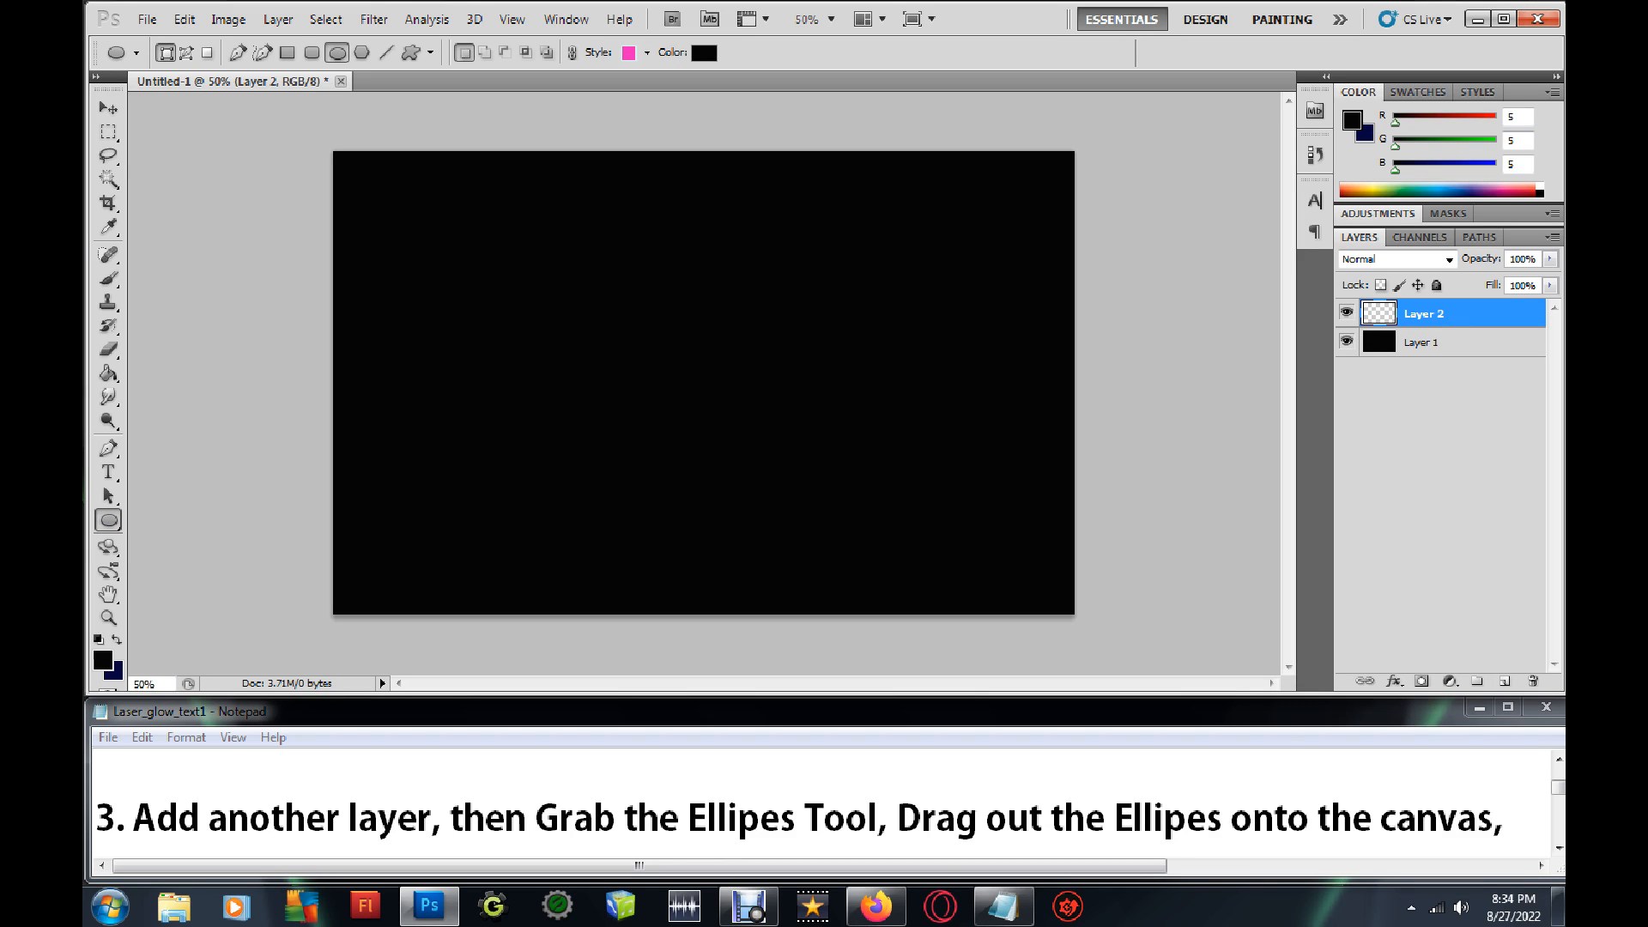
left_click_drag(492, 299, 961, 424)
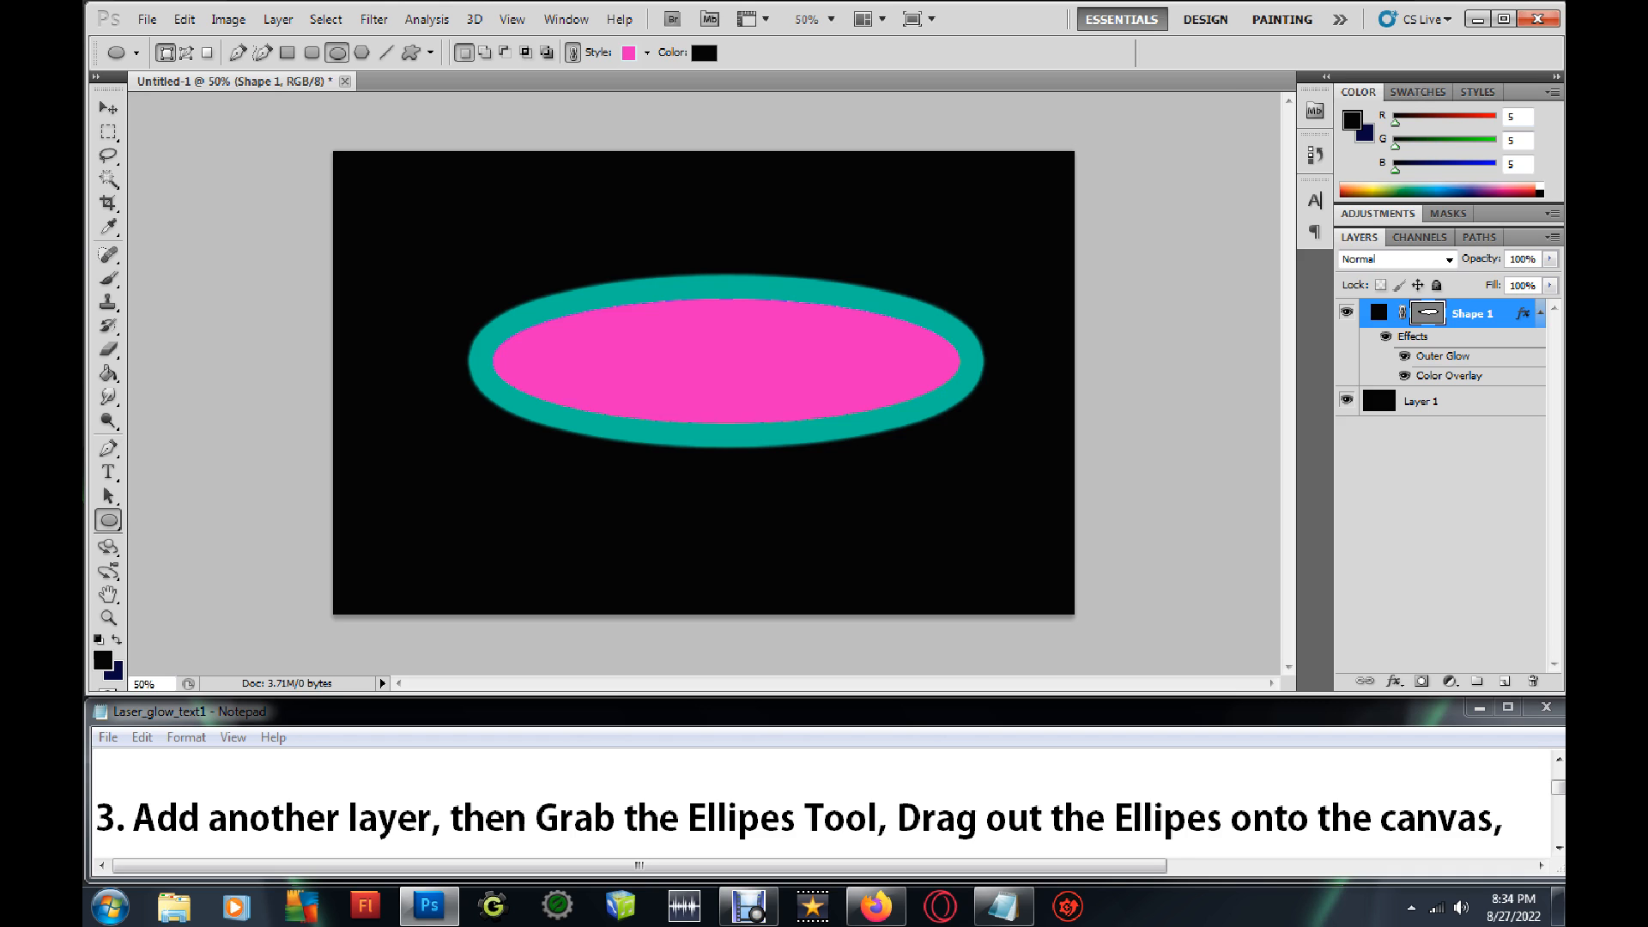
Turn off the Color Overlay and Outer Glow effects on the ellipse shape layer.
double_click(1517, 314)
left_click(1174, 172)
left_click(1393, 680)
left_click(1442, 598)
left_click(642, 373)
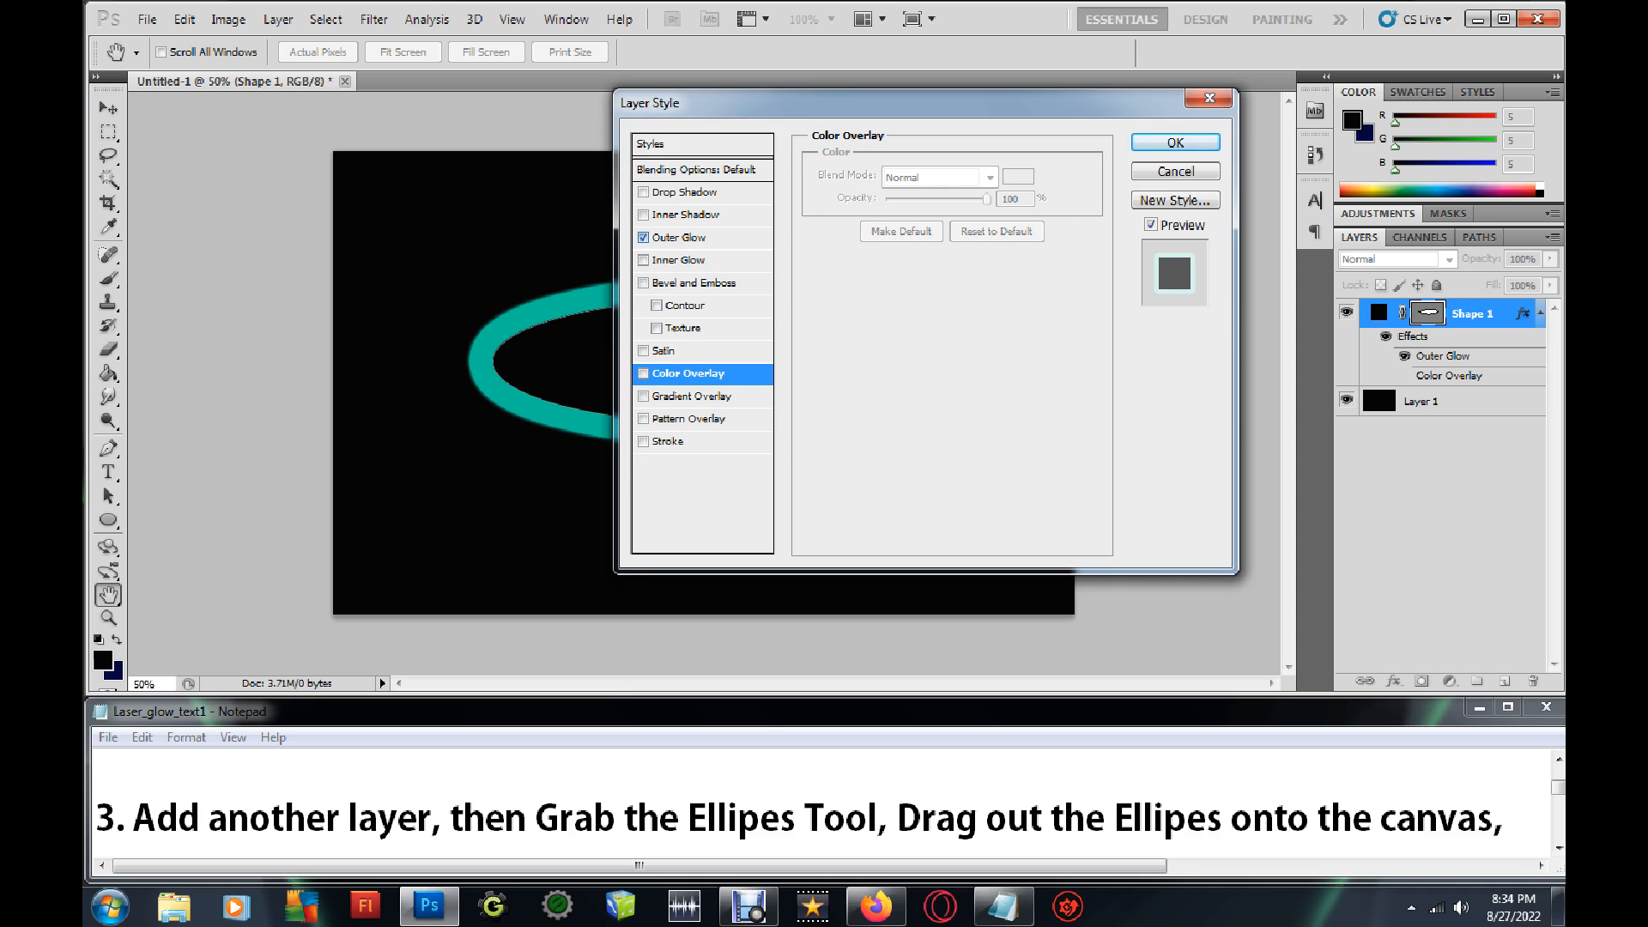
left_click(643, 238)
left_click(1174, 143)
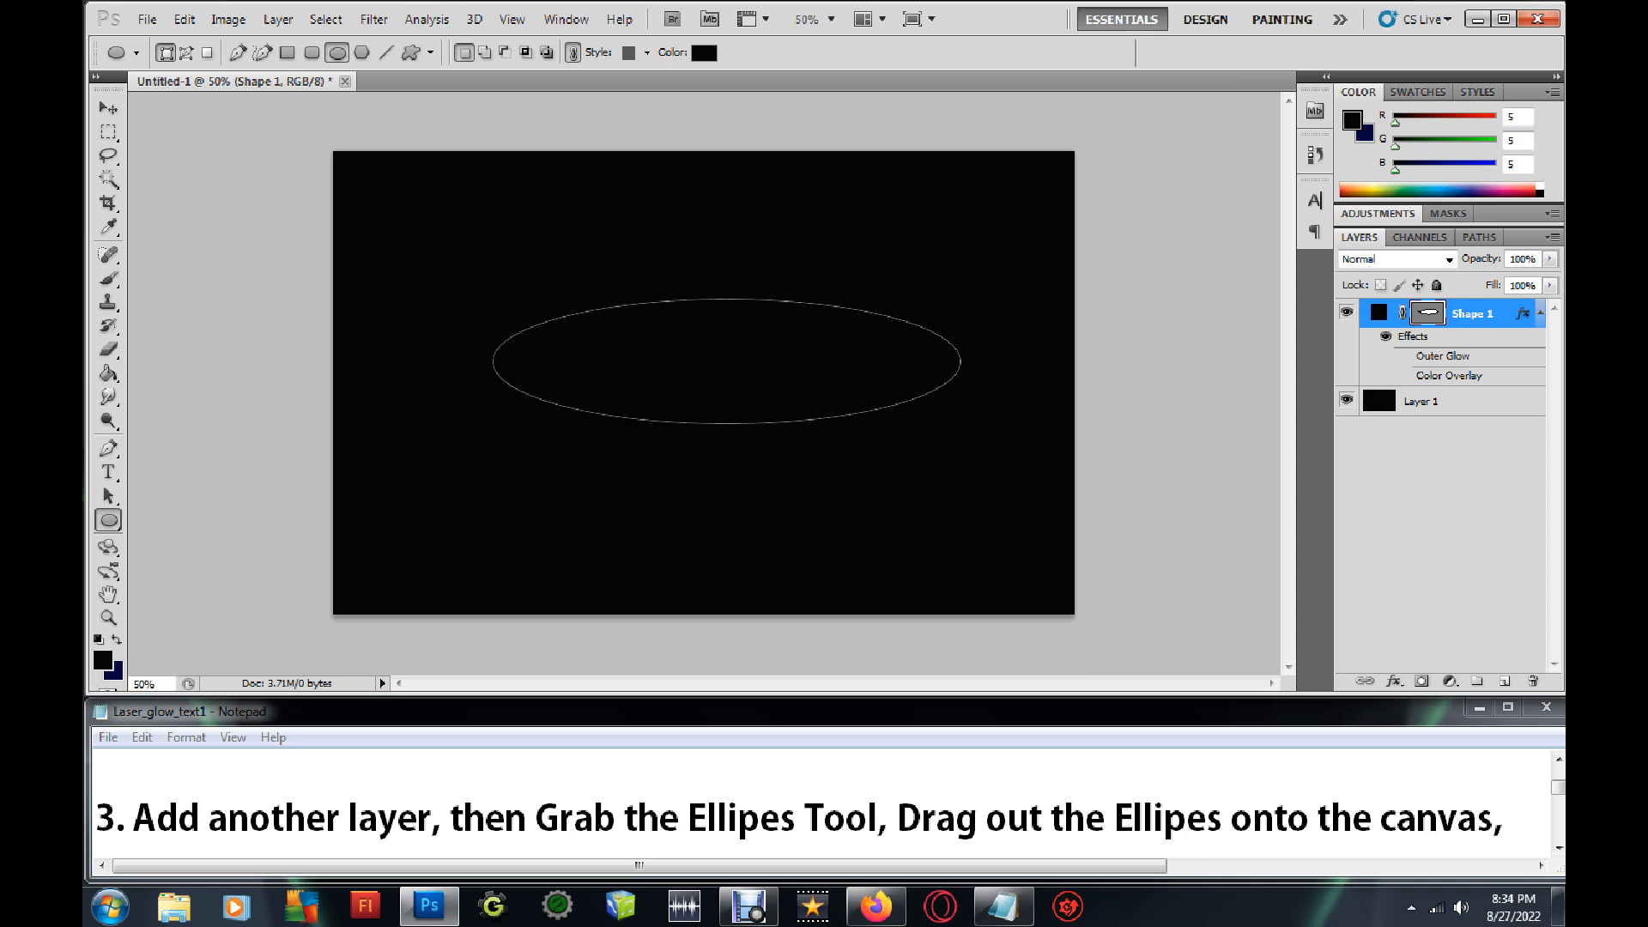
Enable Outer Glow on the ellipse shape layer and set the glow colour to magenta ff01ea.
left_click(1558, 848)
left_click(1559, 848)
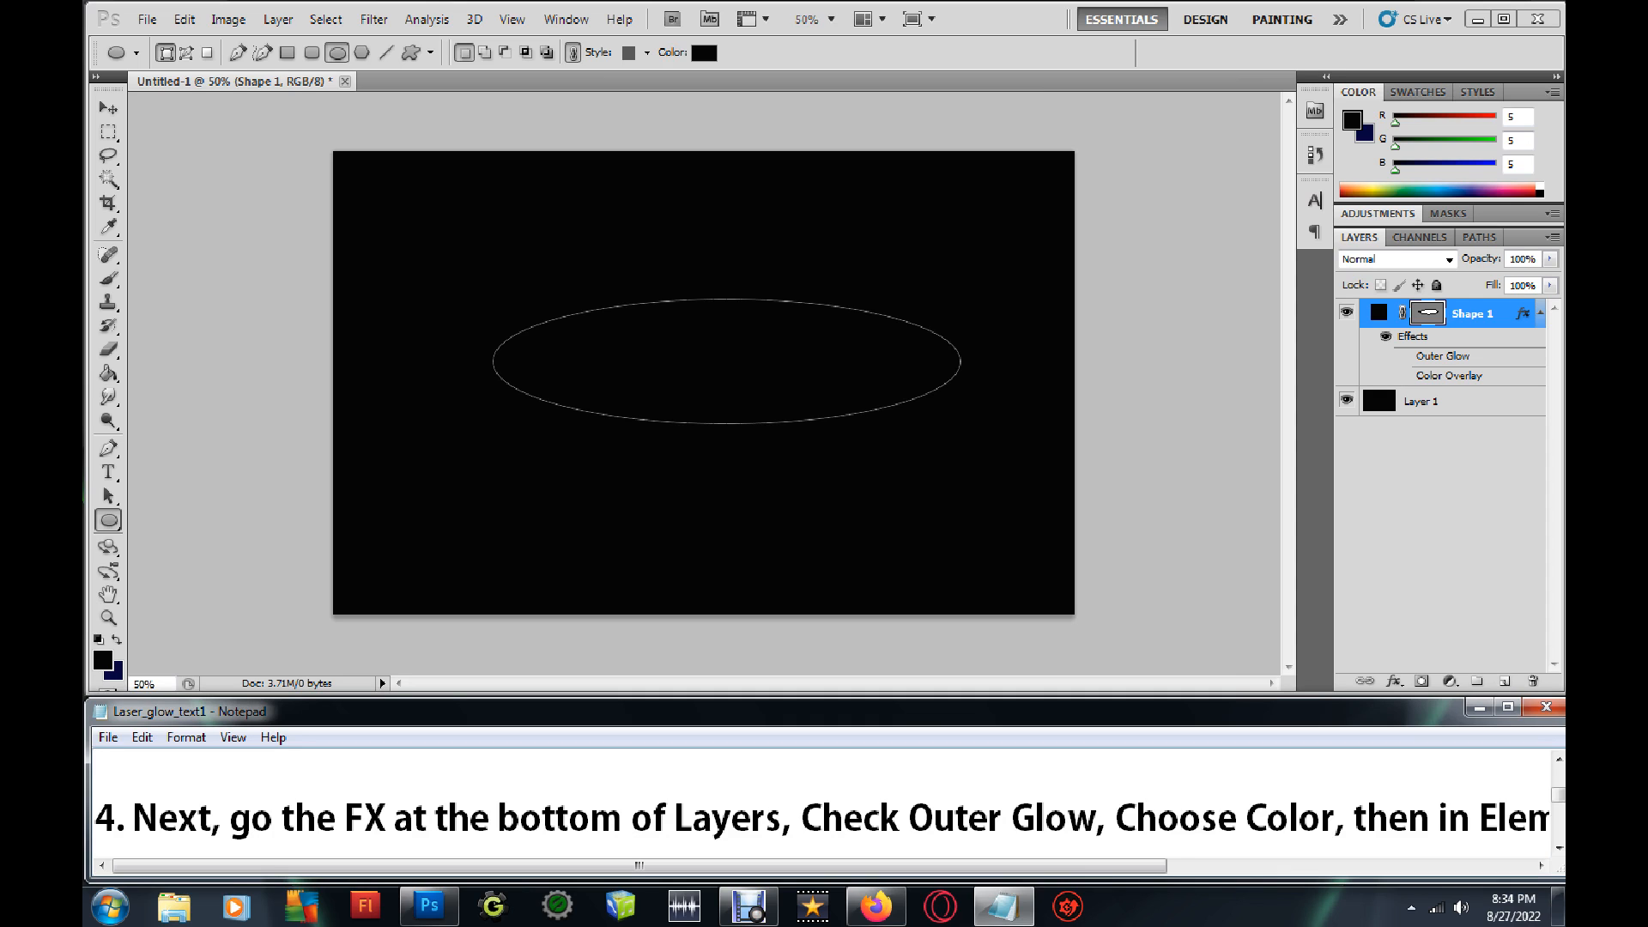
left_click(1395, 681)
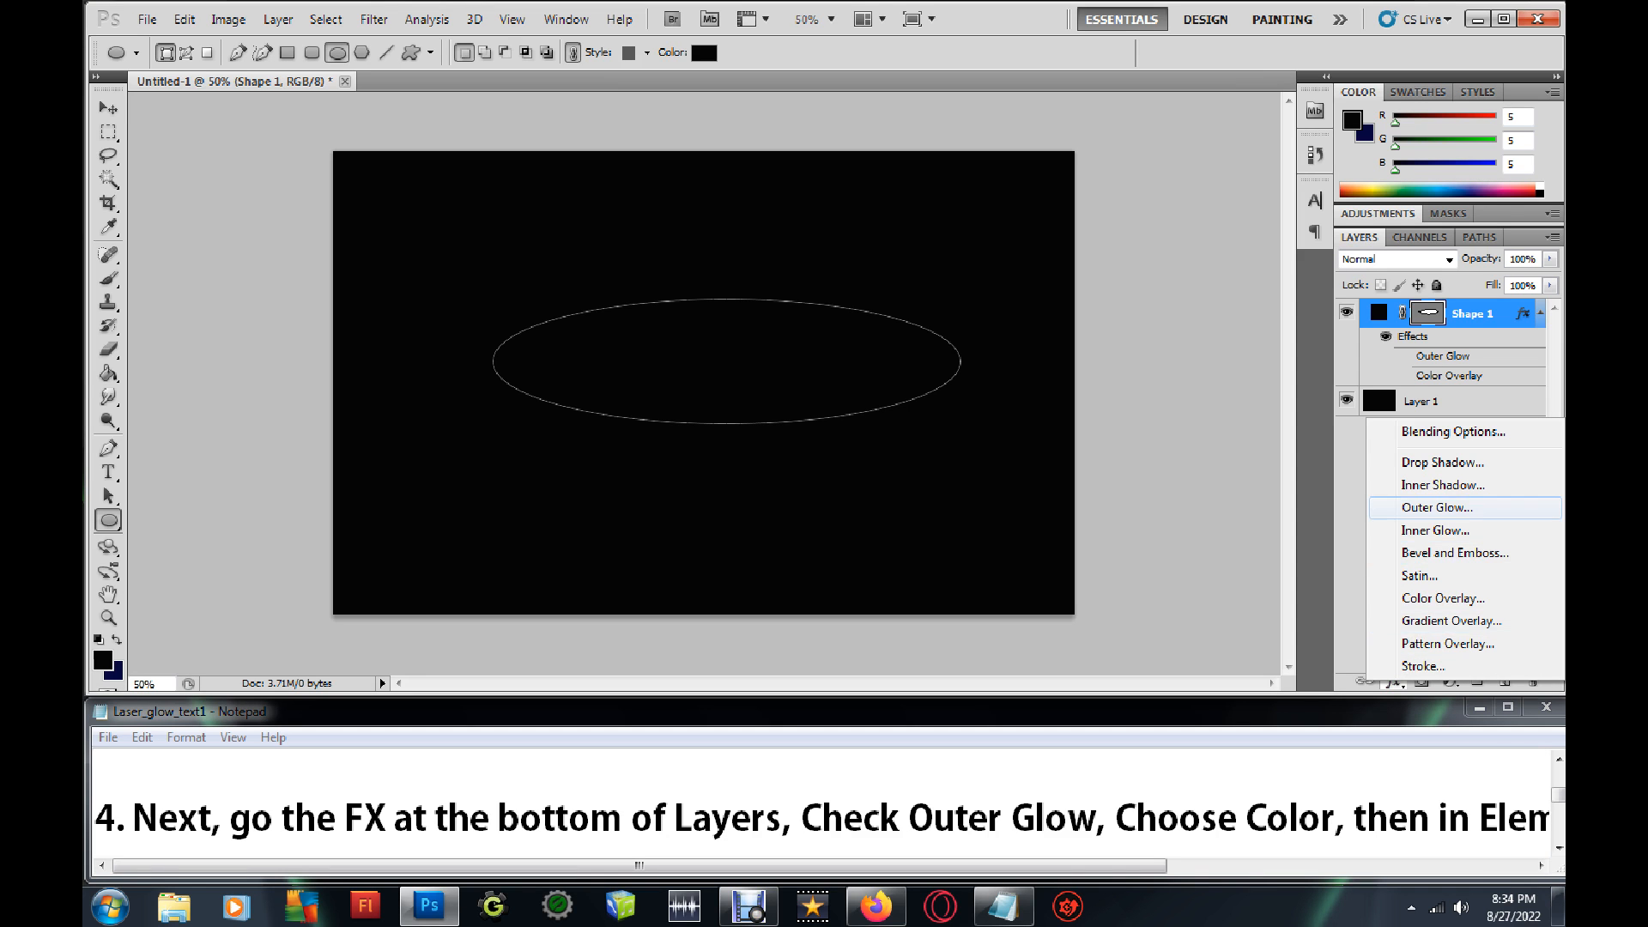
left_click(1437, 507)
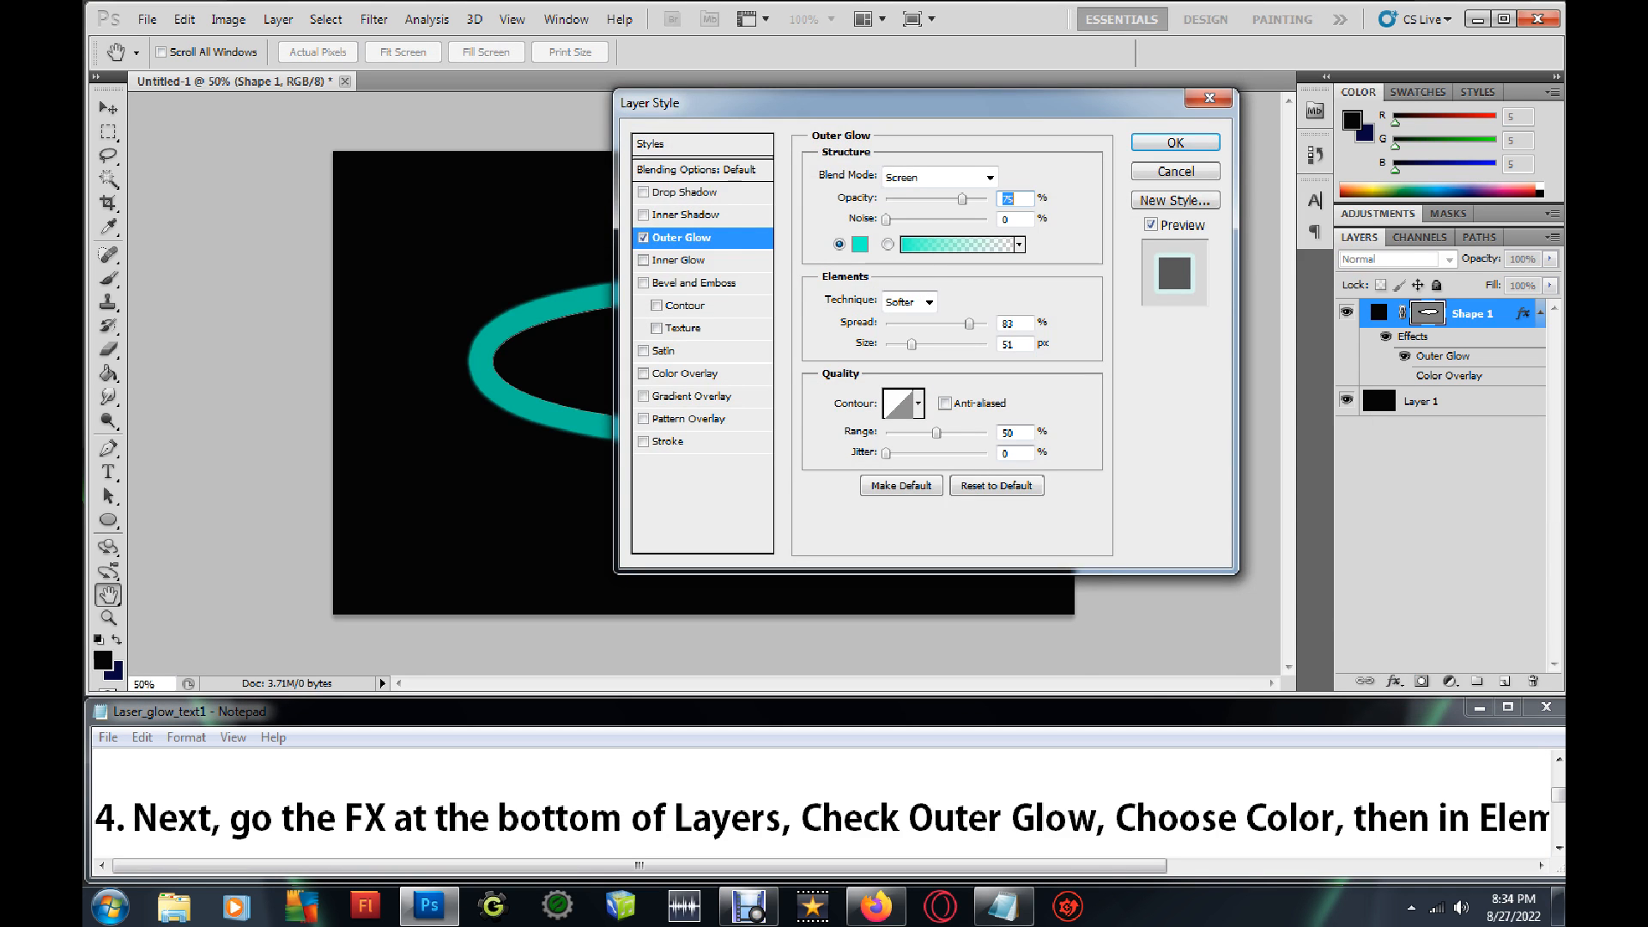
left_click_drag(901, 102, 1068, 133)
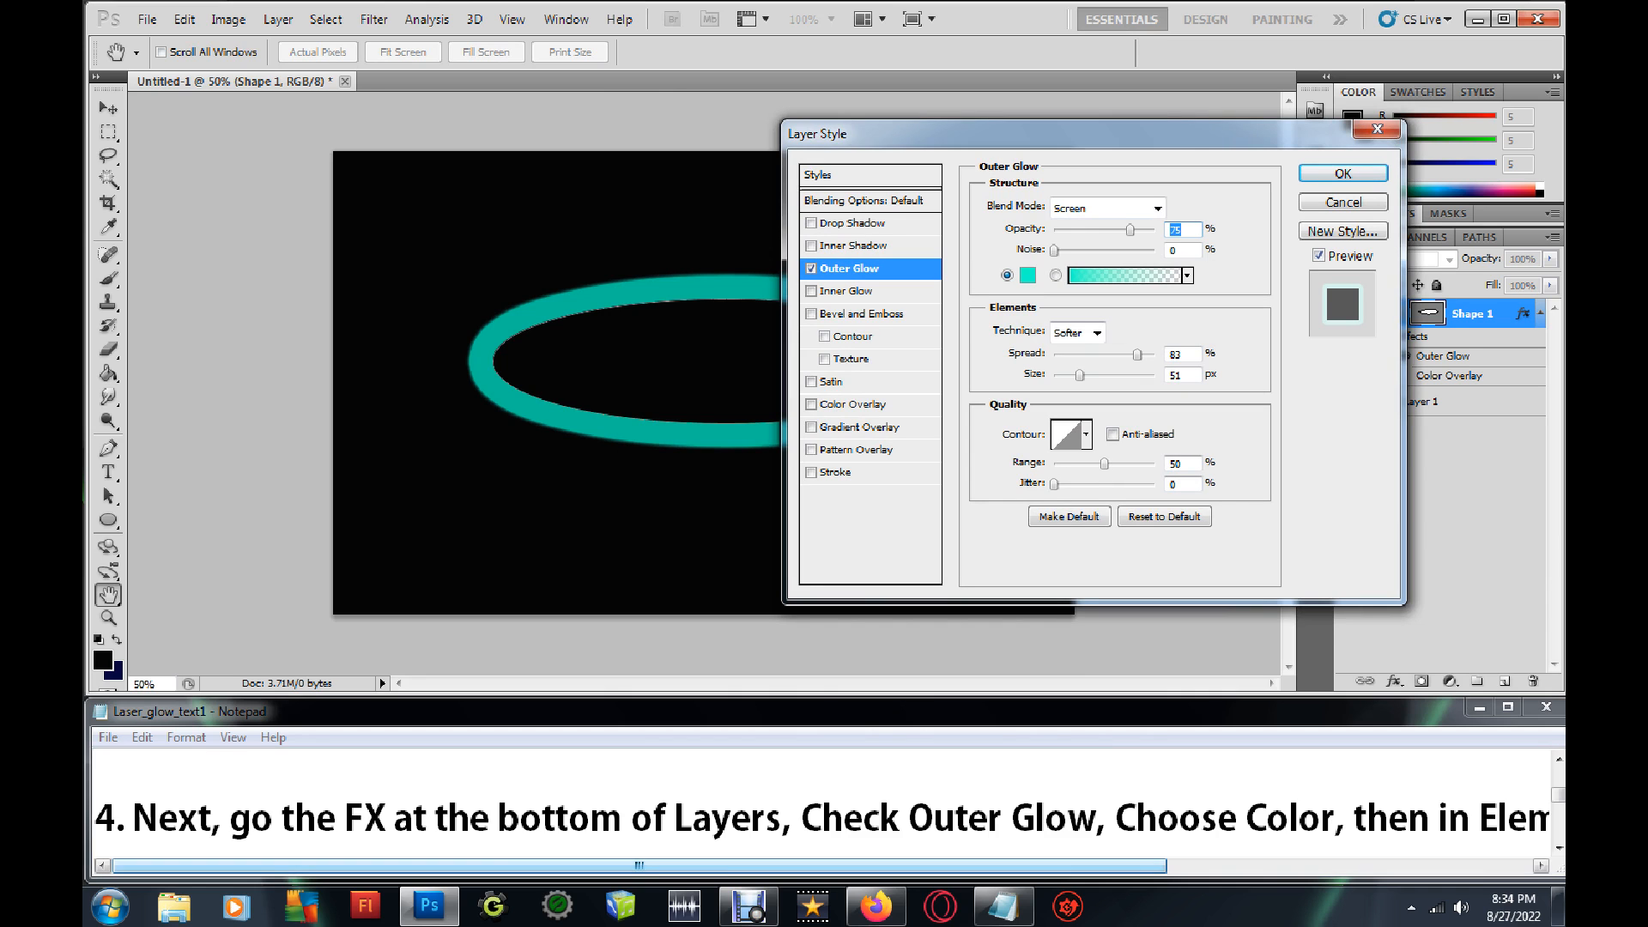
left_click_drag(639, 866, 736, 866)
left_click(1068, 133)
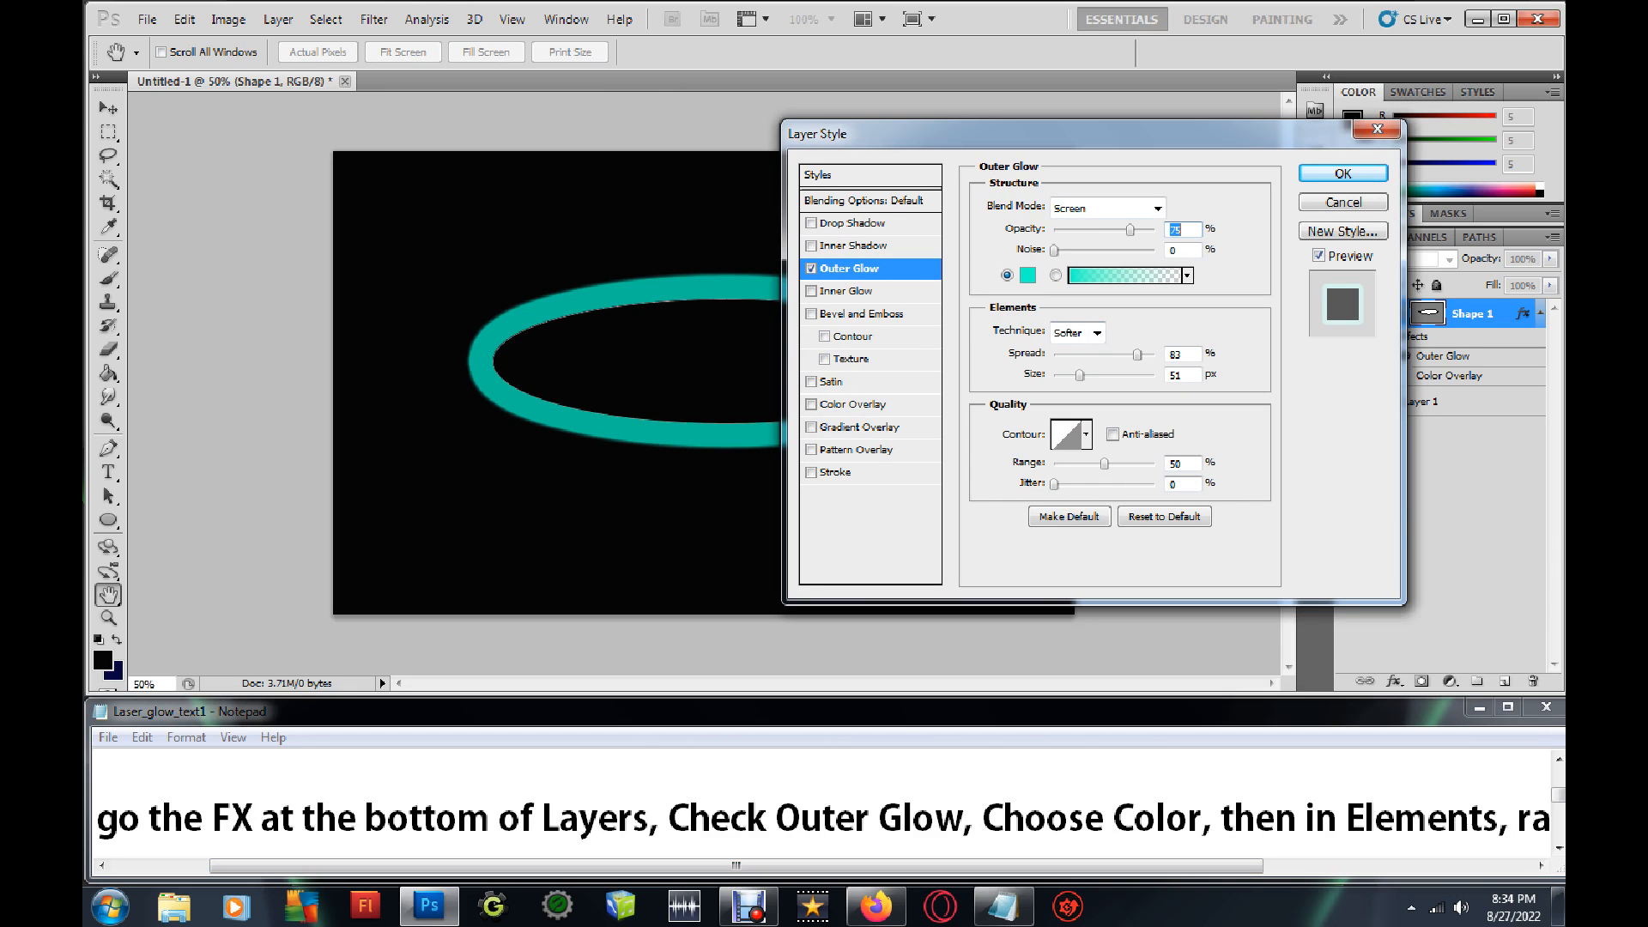
left_click(1027, 274)
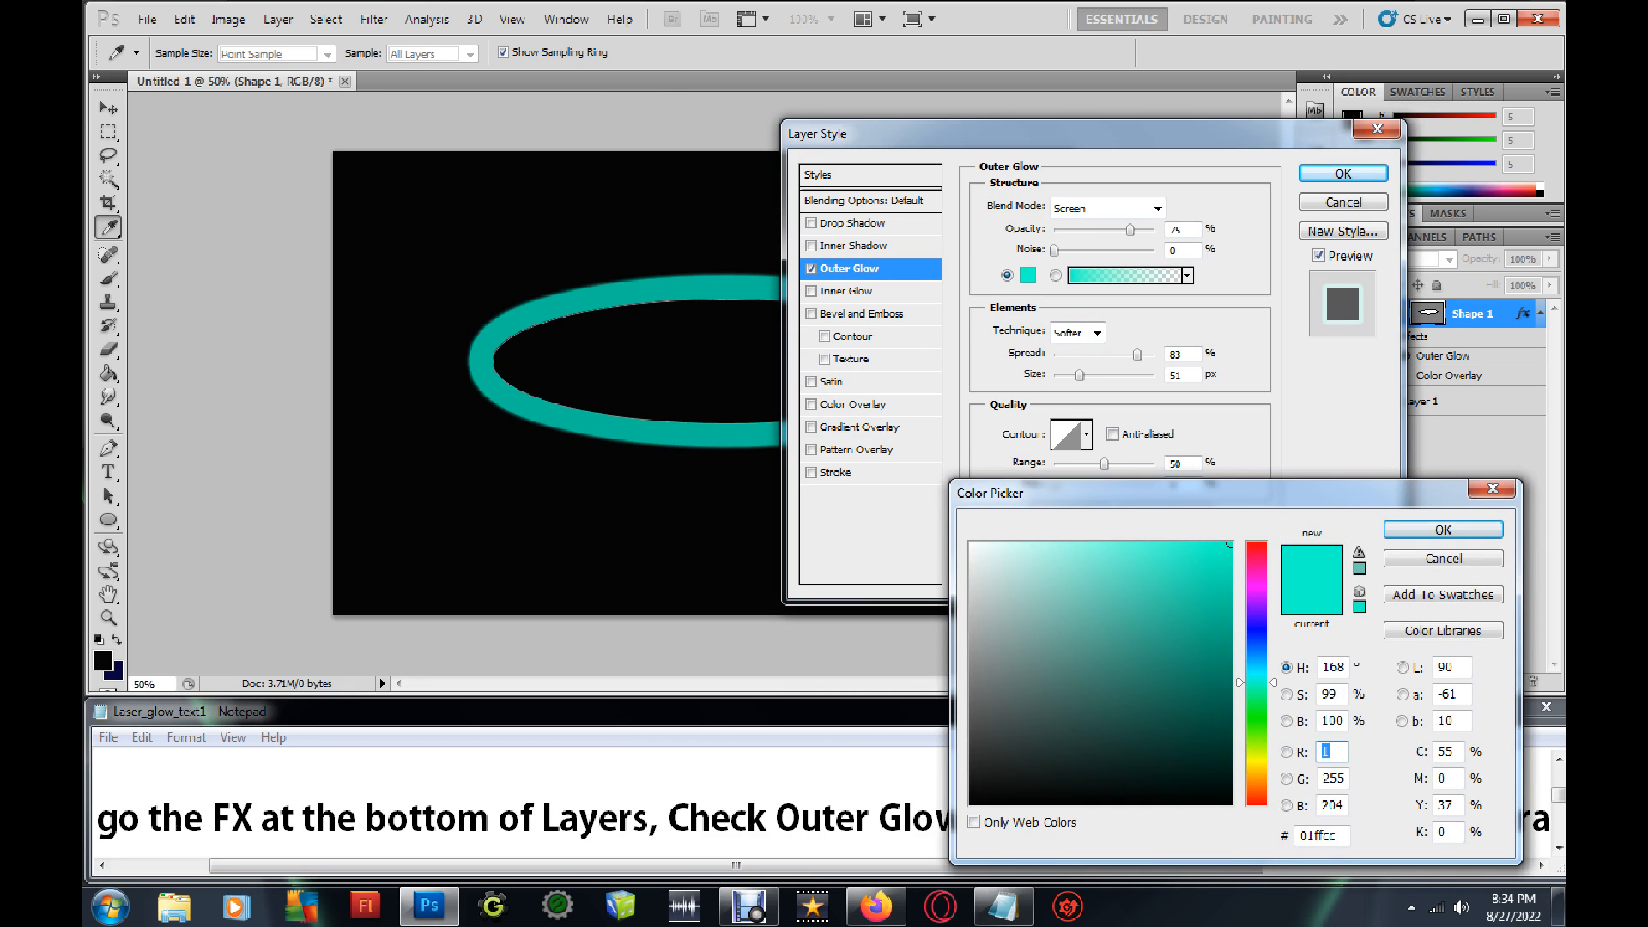
left_click(1257, 582)
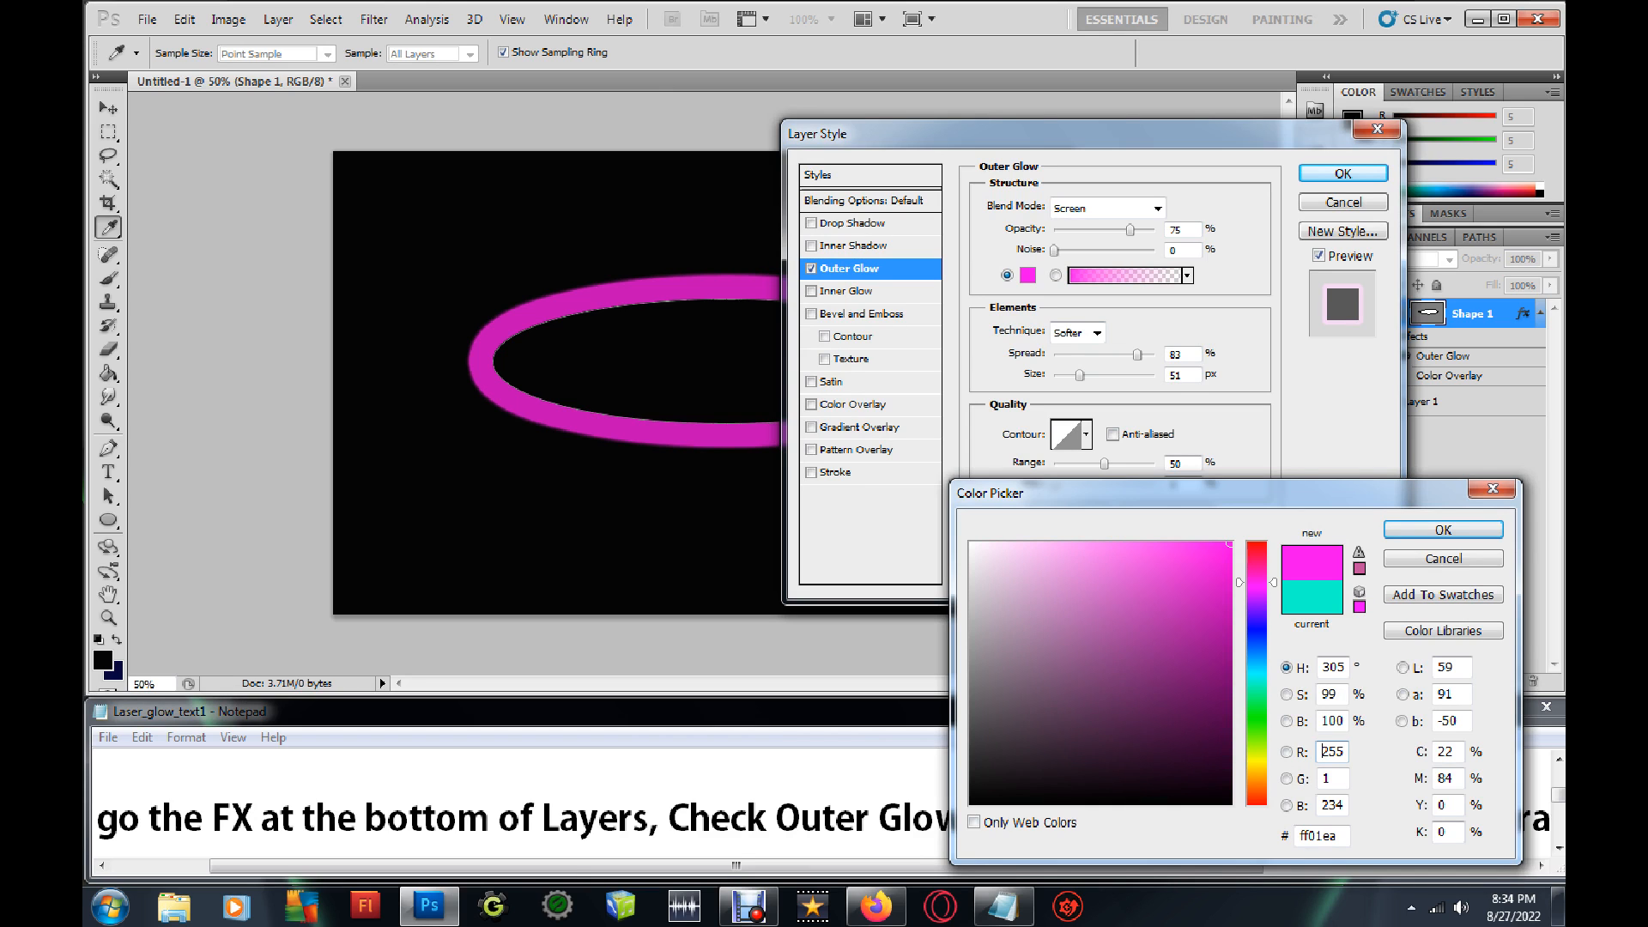
left_click(1443, 530)
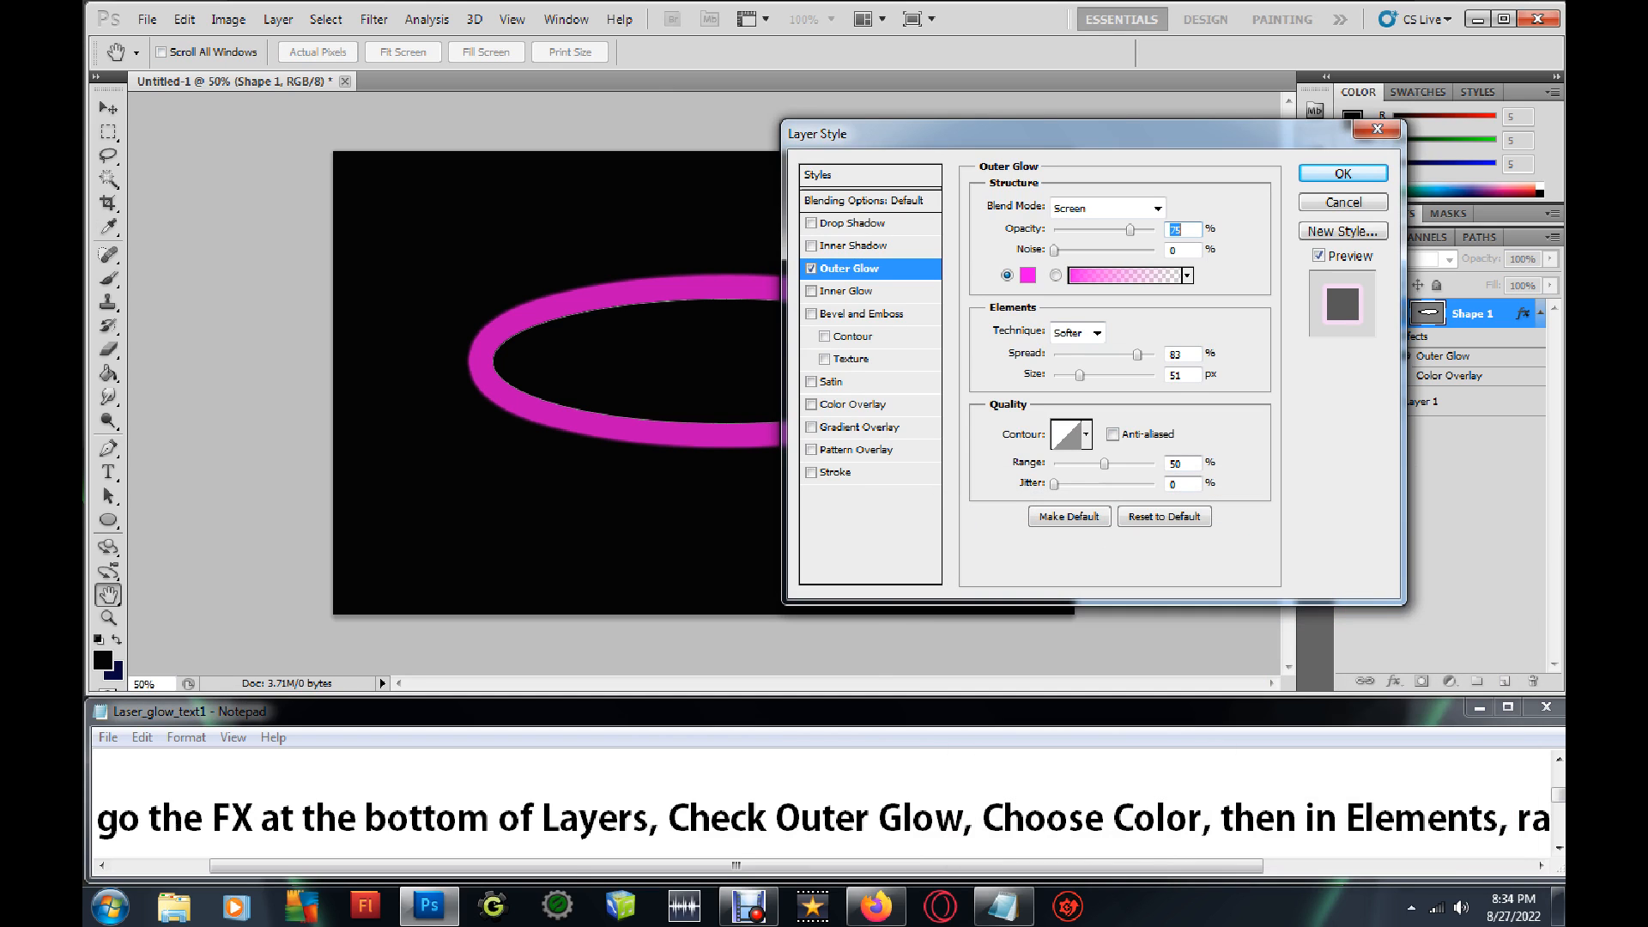
Set the Outer Glow's Spread to 8%.
left_click_drag(735, 865, 1003, 866)
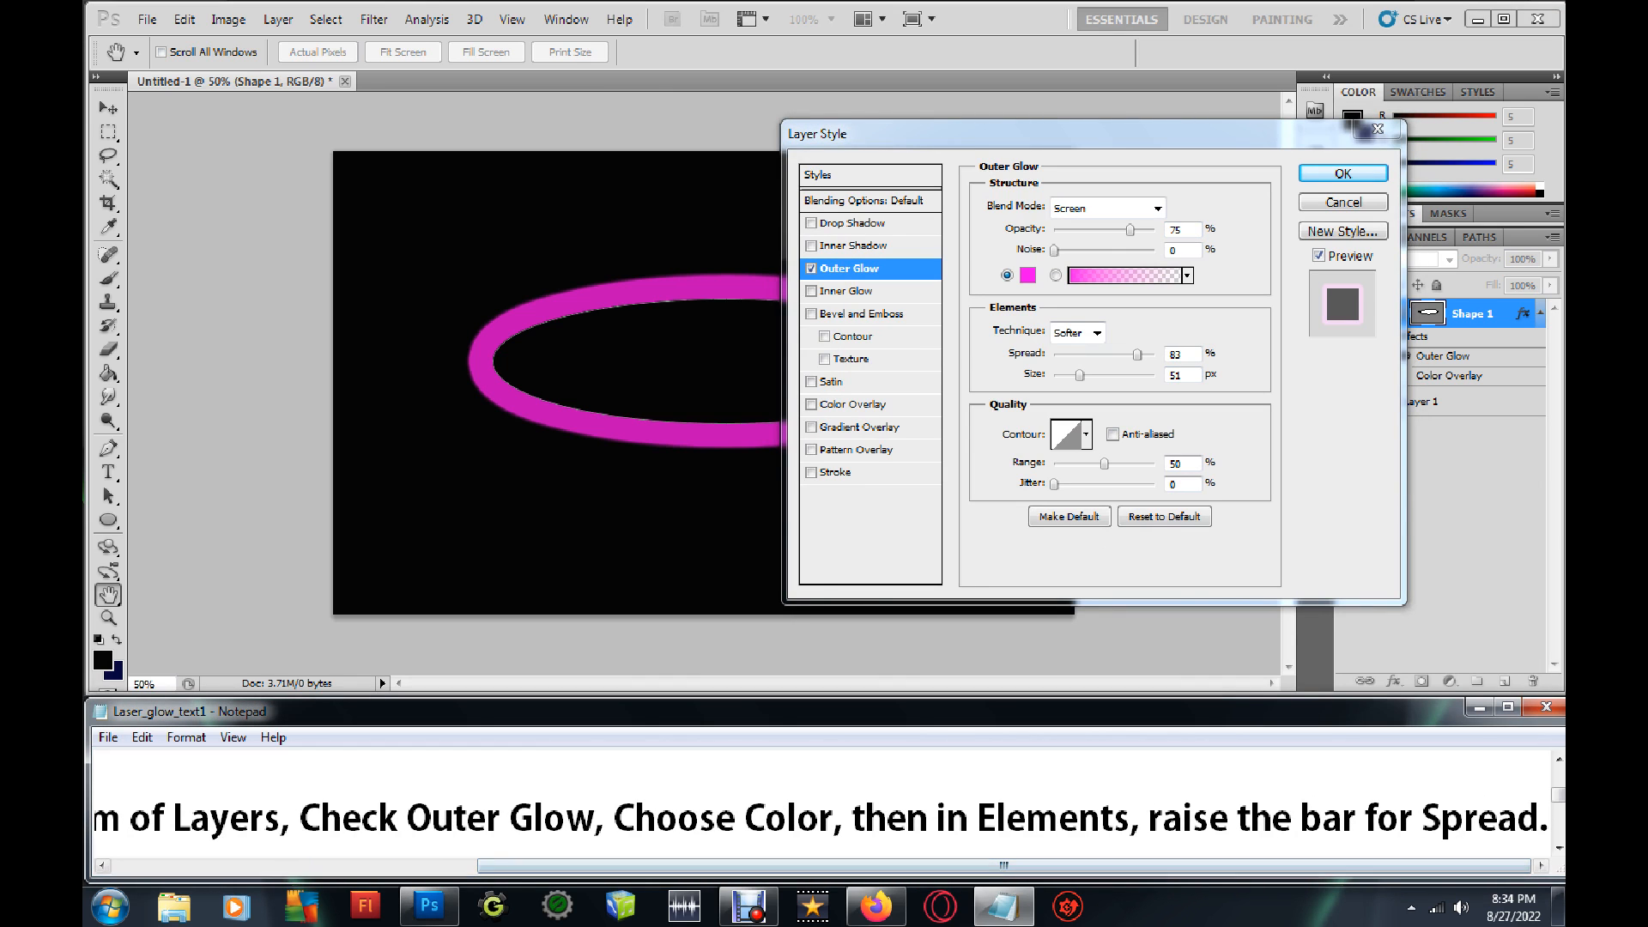
left_click(1137, 354)
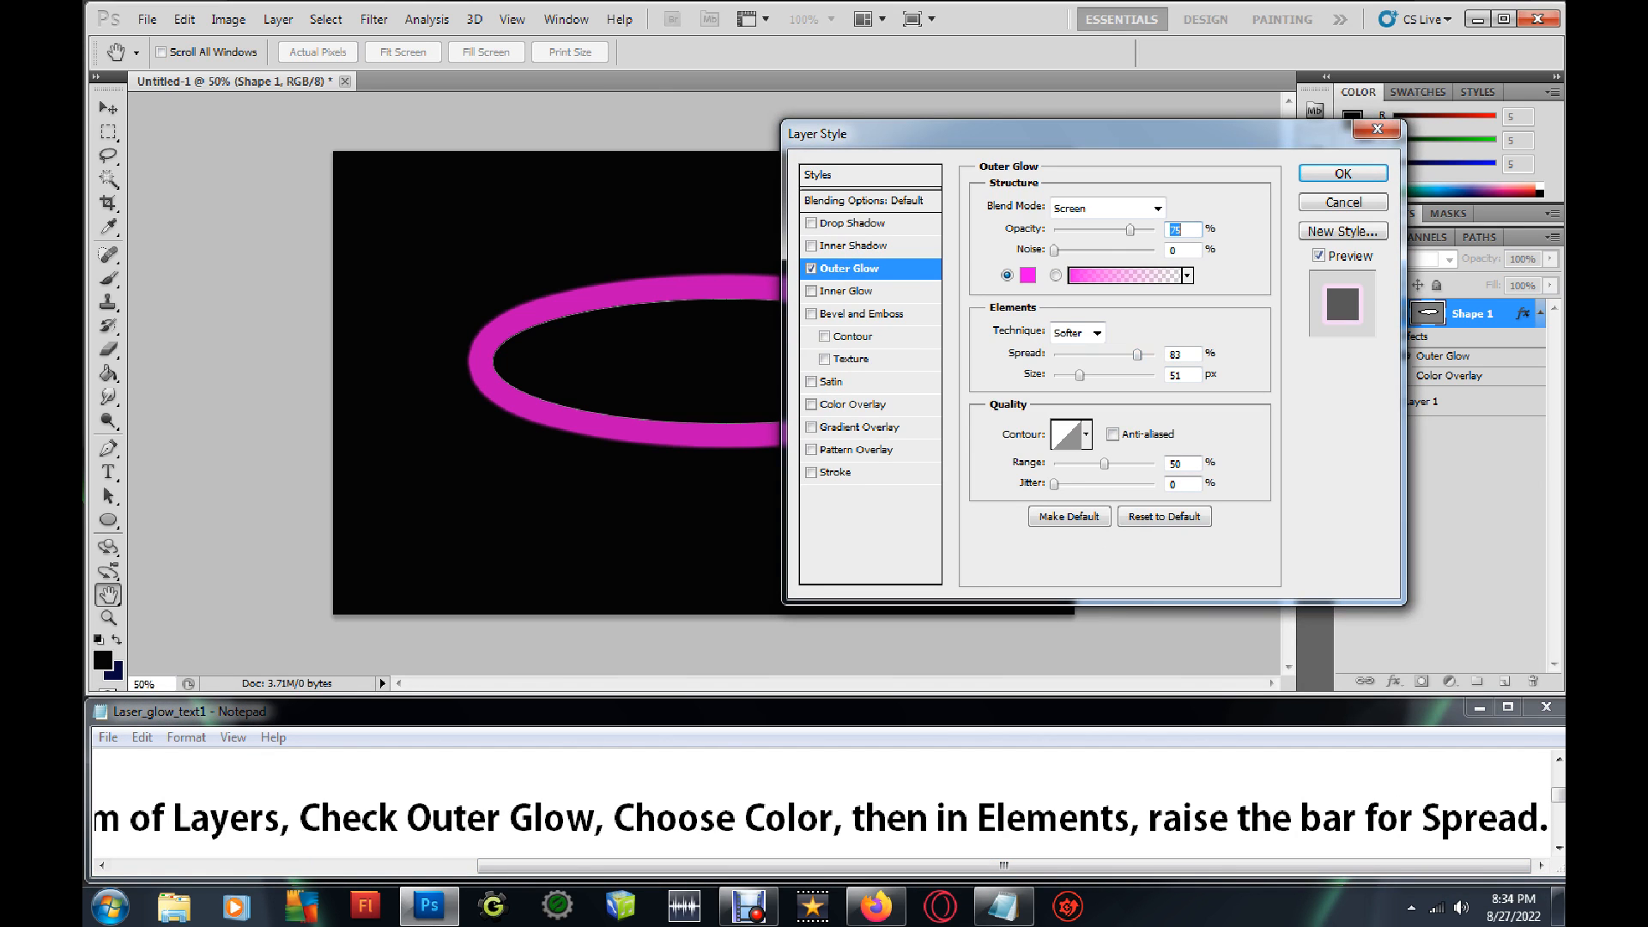
left_click_drag(1137, 354, 1065, 354)
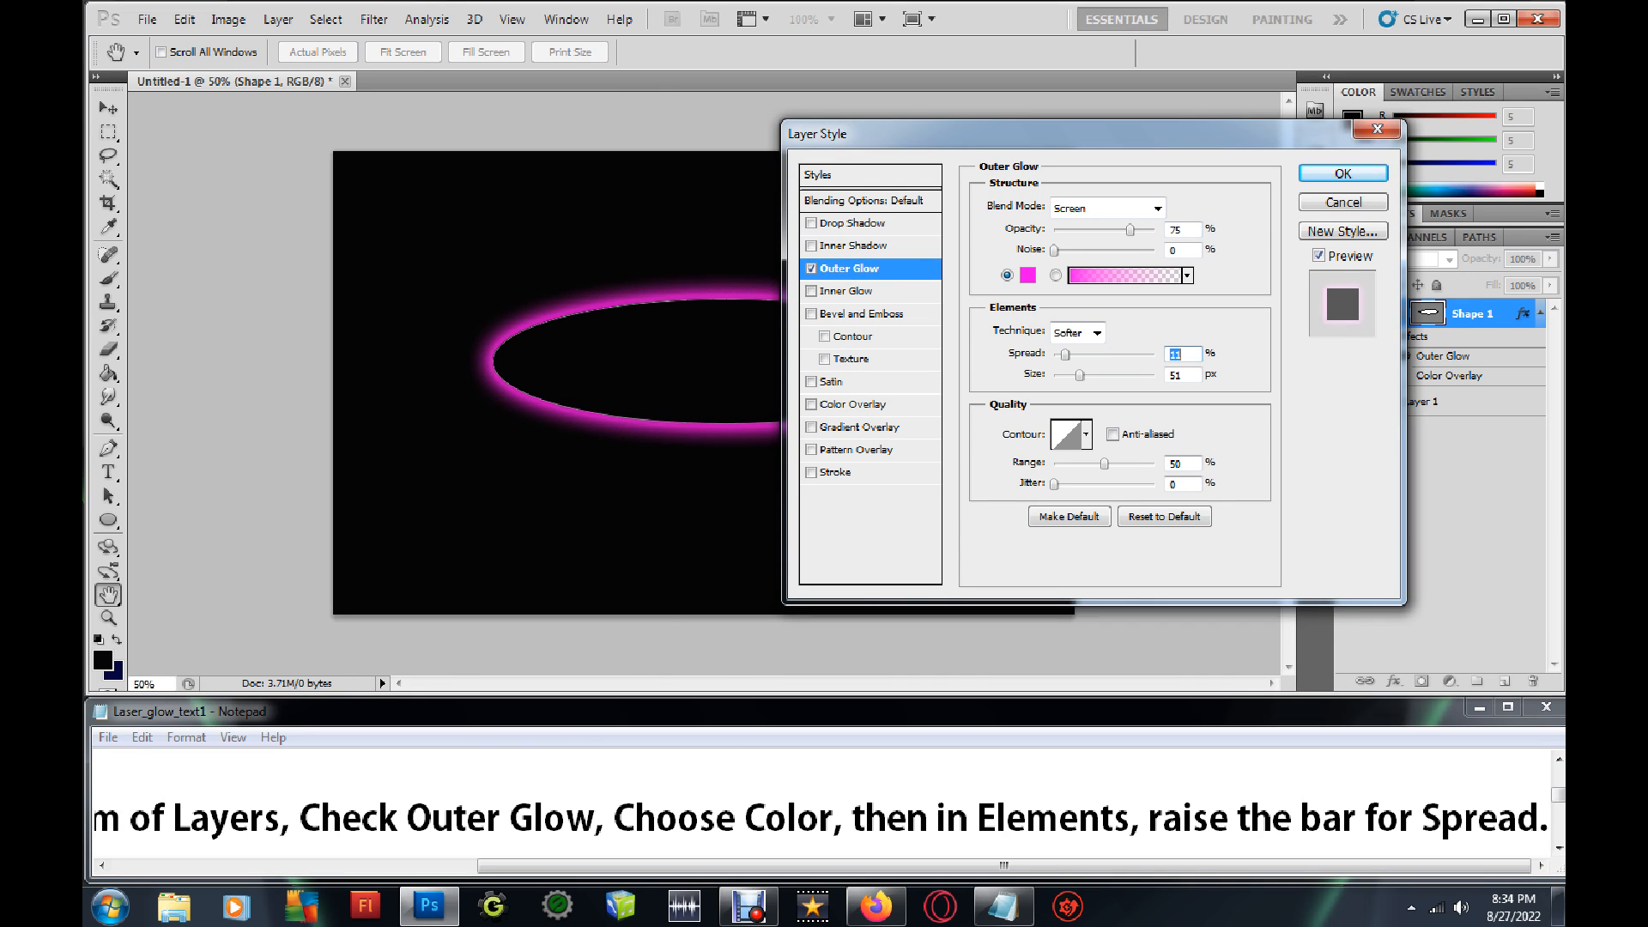
left_click_drag(1064, 134, 1295, 144)
mouse_move(1296, 365)
left_mouse_down()
mouse_move(1339, 365)
mouse_move(1293, 365)
left_mouse_up()
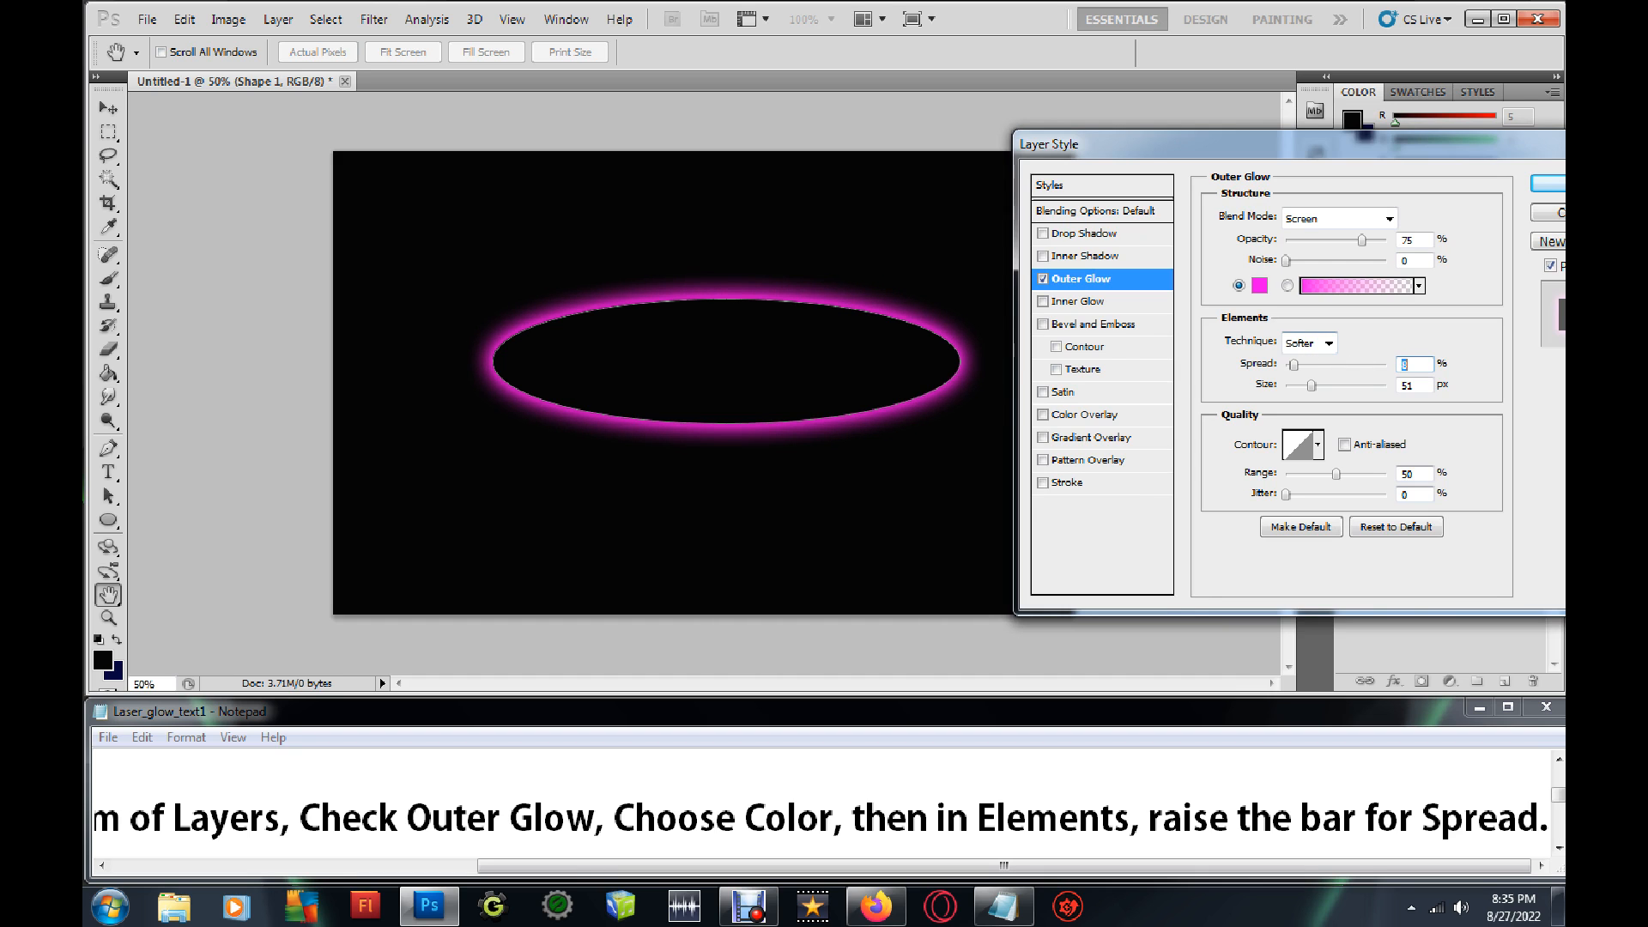
Move the Layer Style dialog fully into view and advance the Notepad notes to instruction 5.
left_click_drag(1287, 144, 1179, 134)
left_click(1116, 866)
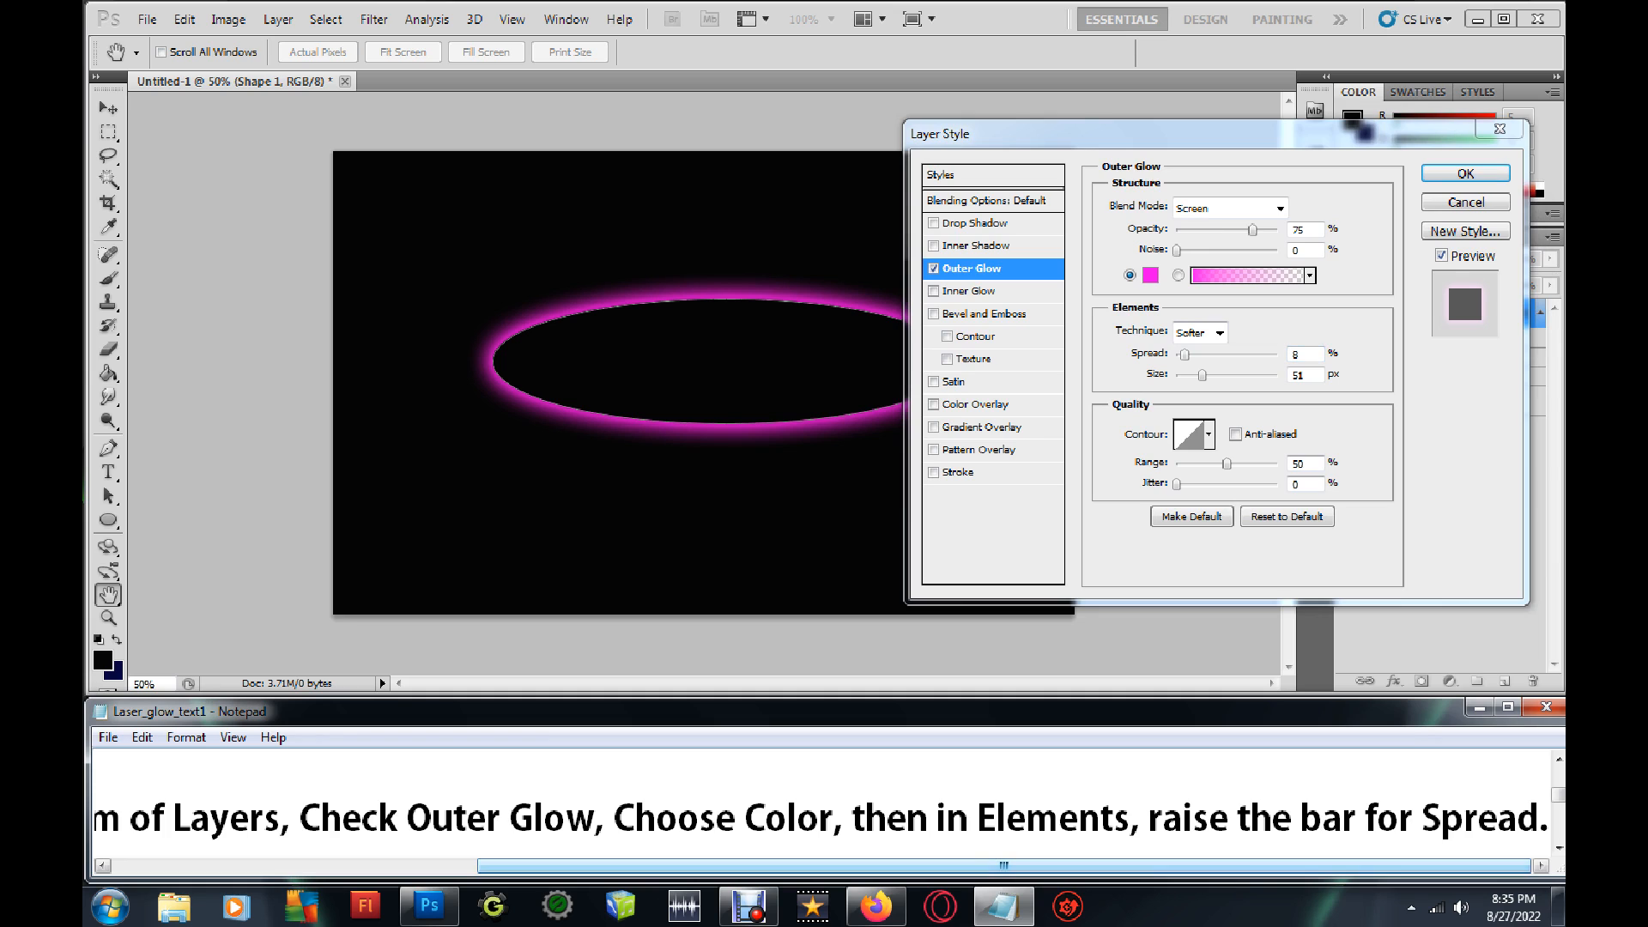
left_click_drag(1115, 866, 750, 866)
left_click(1558, 848)
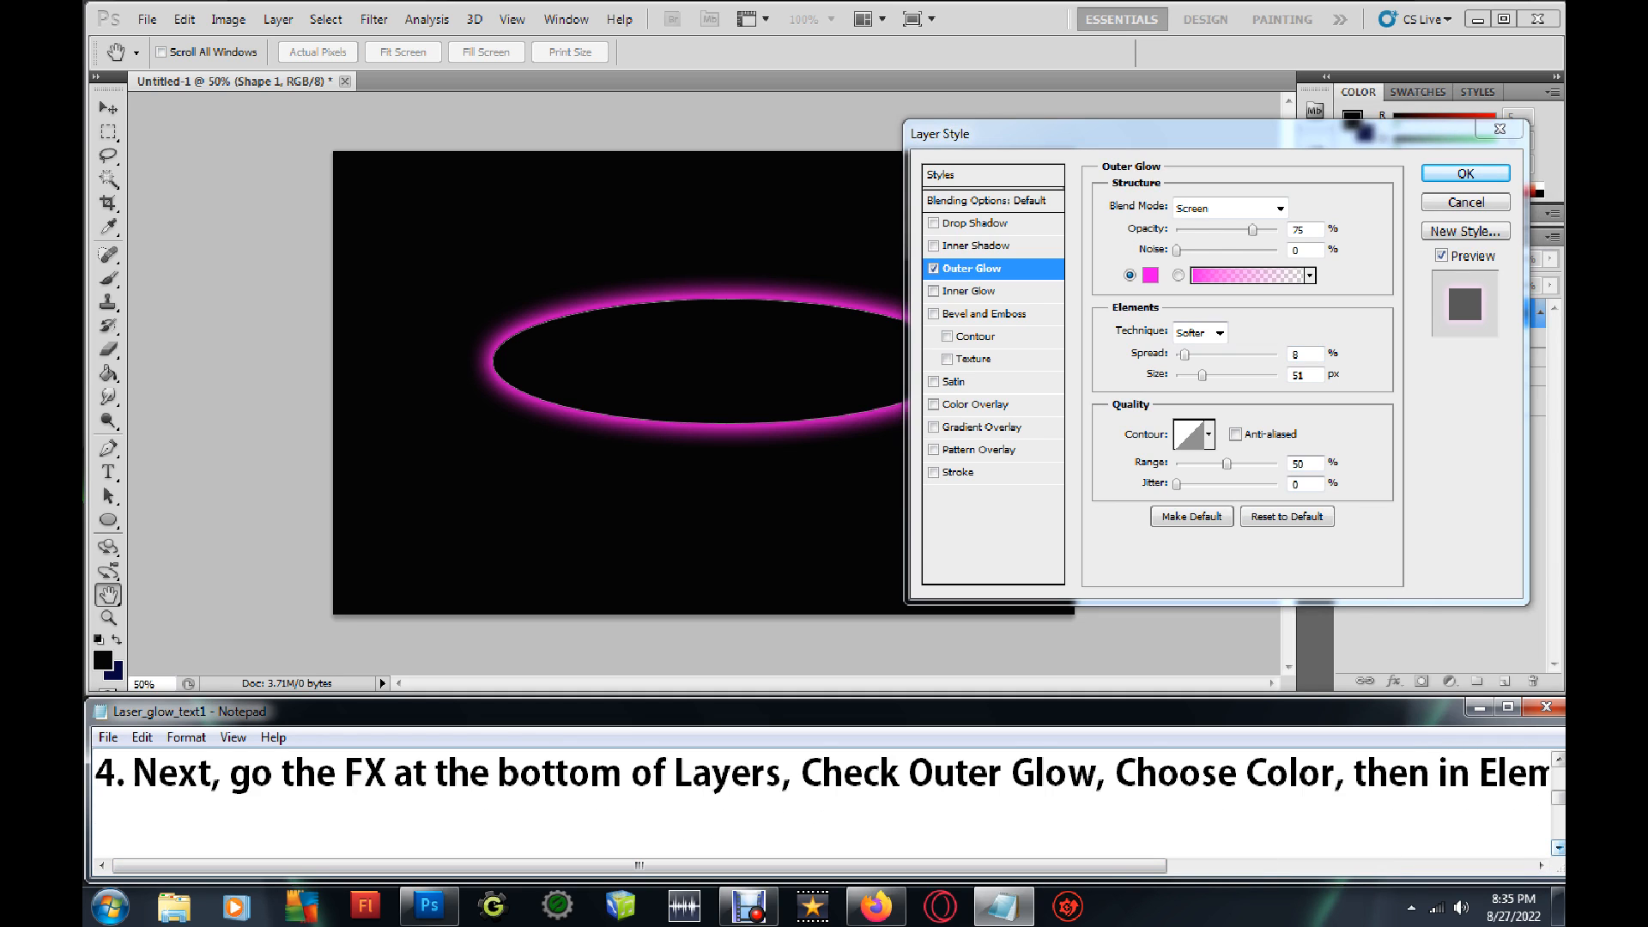
left_click(1559, 848)
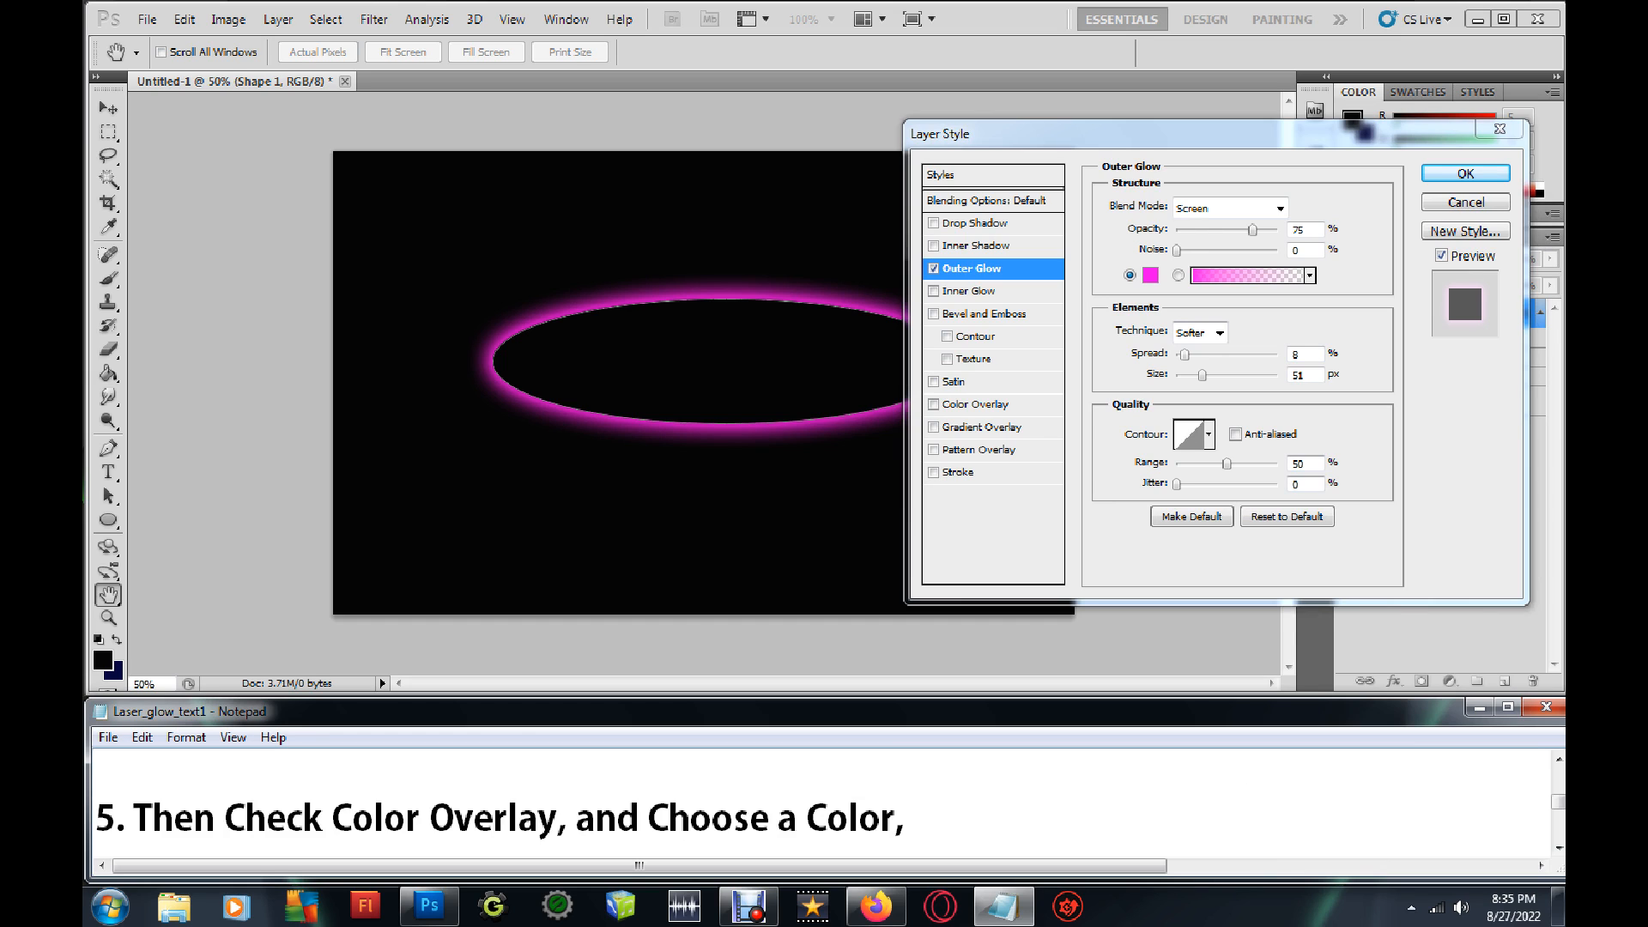
In Photoshop, enable Color Overlay on the ellipse shape layer and set the overlay colour to turquoise 16f8c6.
left_click(934, 404)
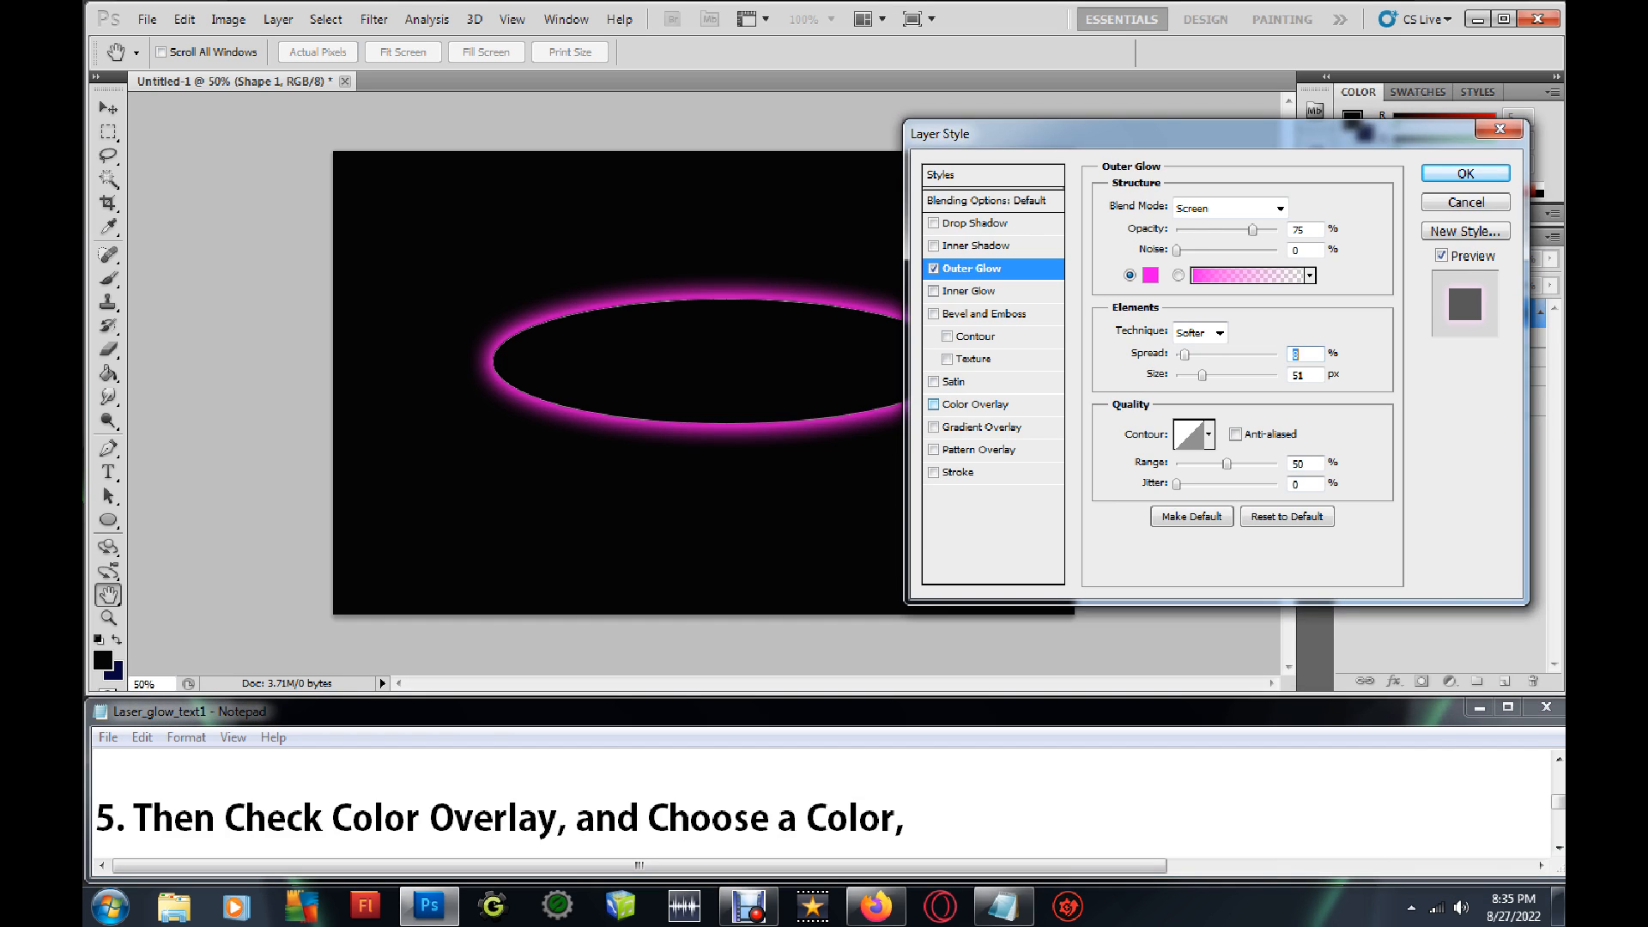
left_click(934, 405)
left_click(977, 405)
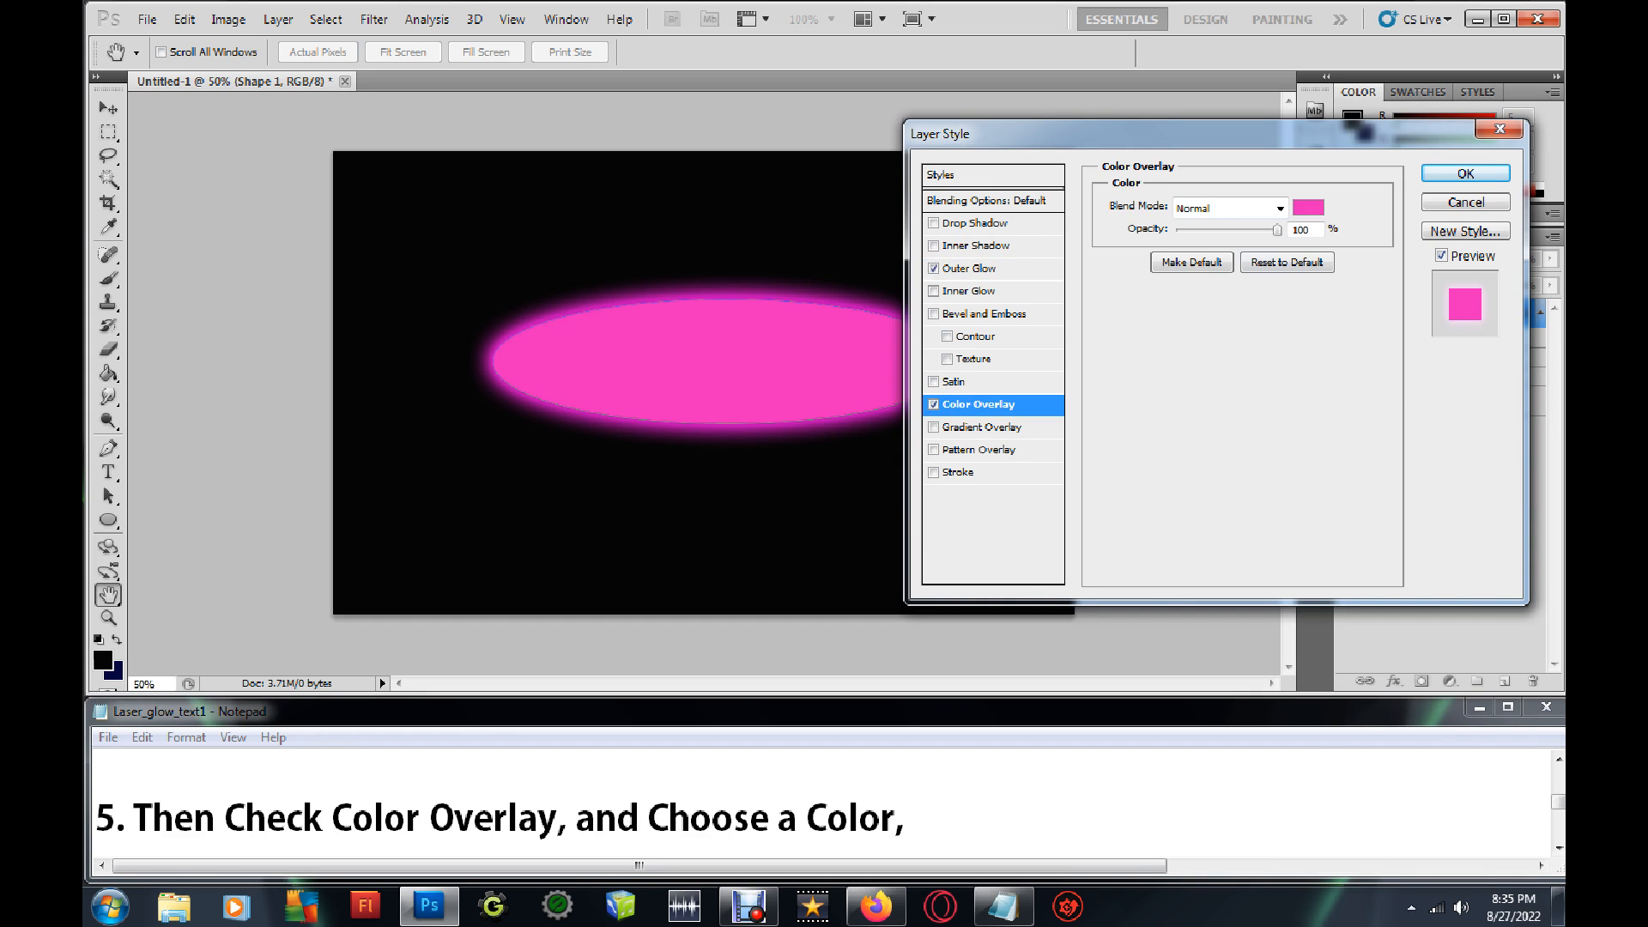
left_click(1308, 207)
left_click(1257, 683)
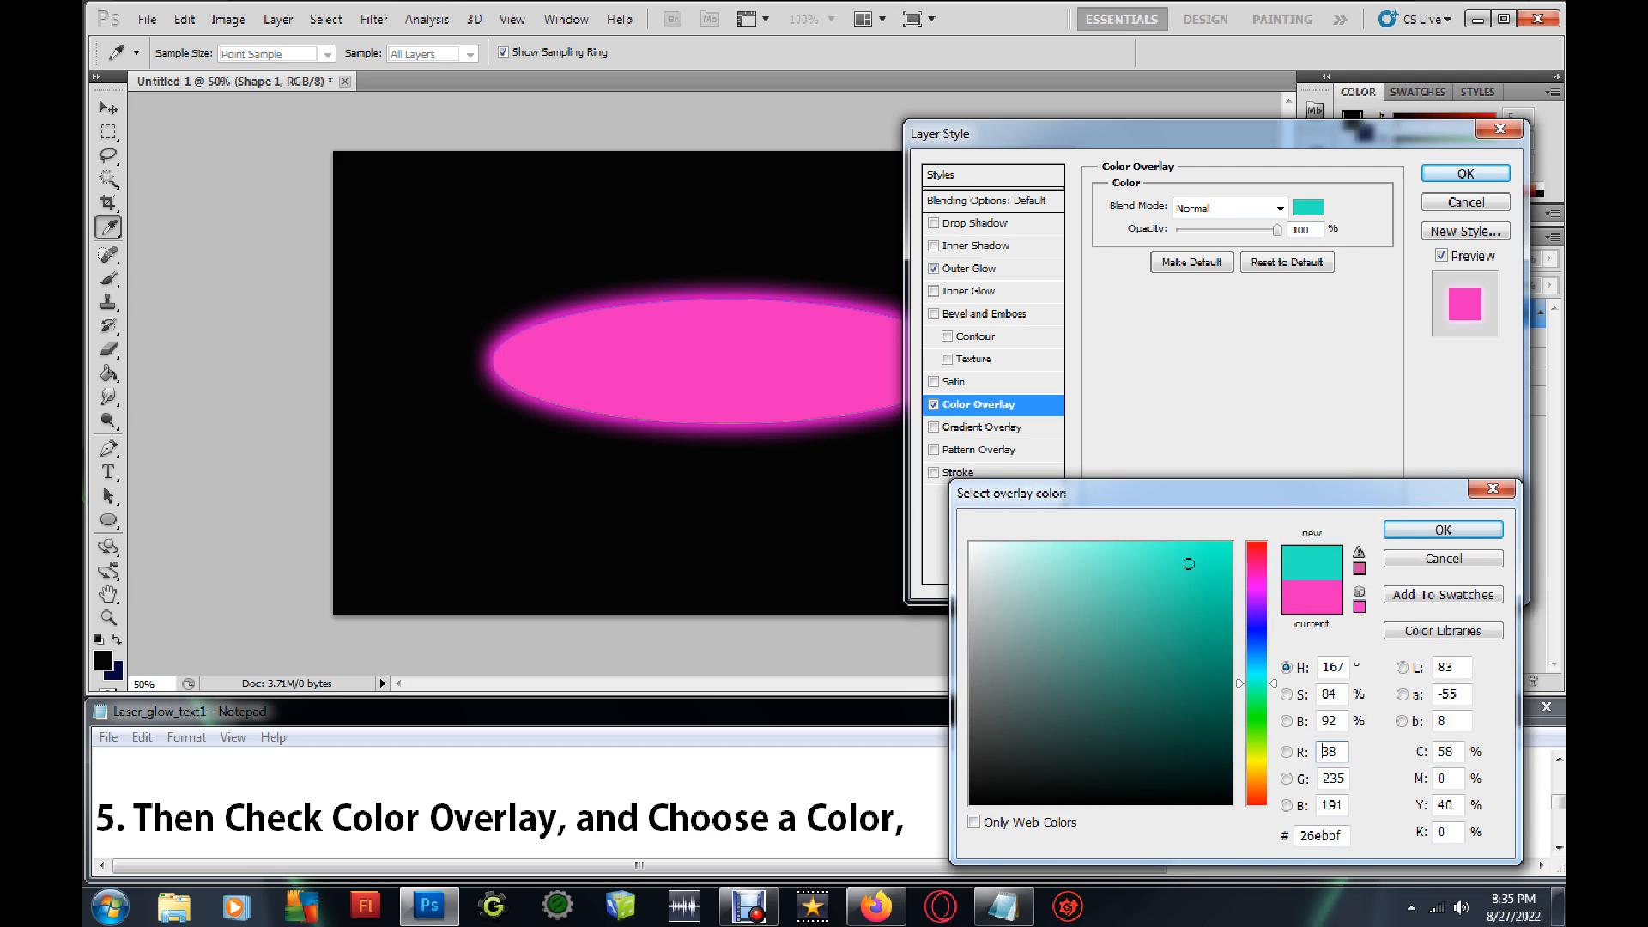
left_click(1223, 624)
left_click(1208, 549)
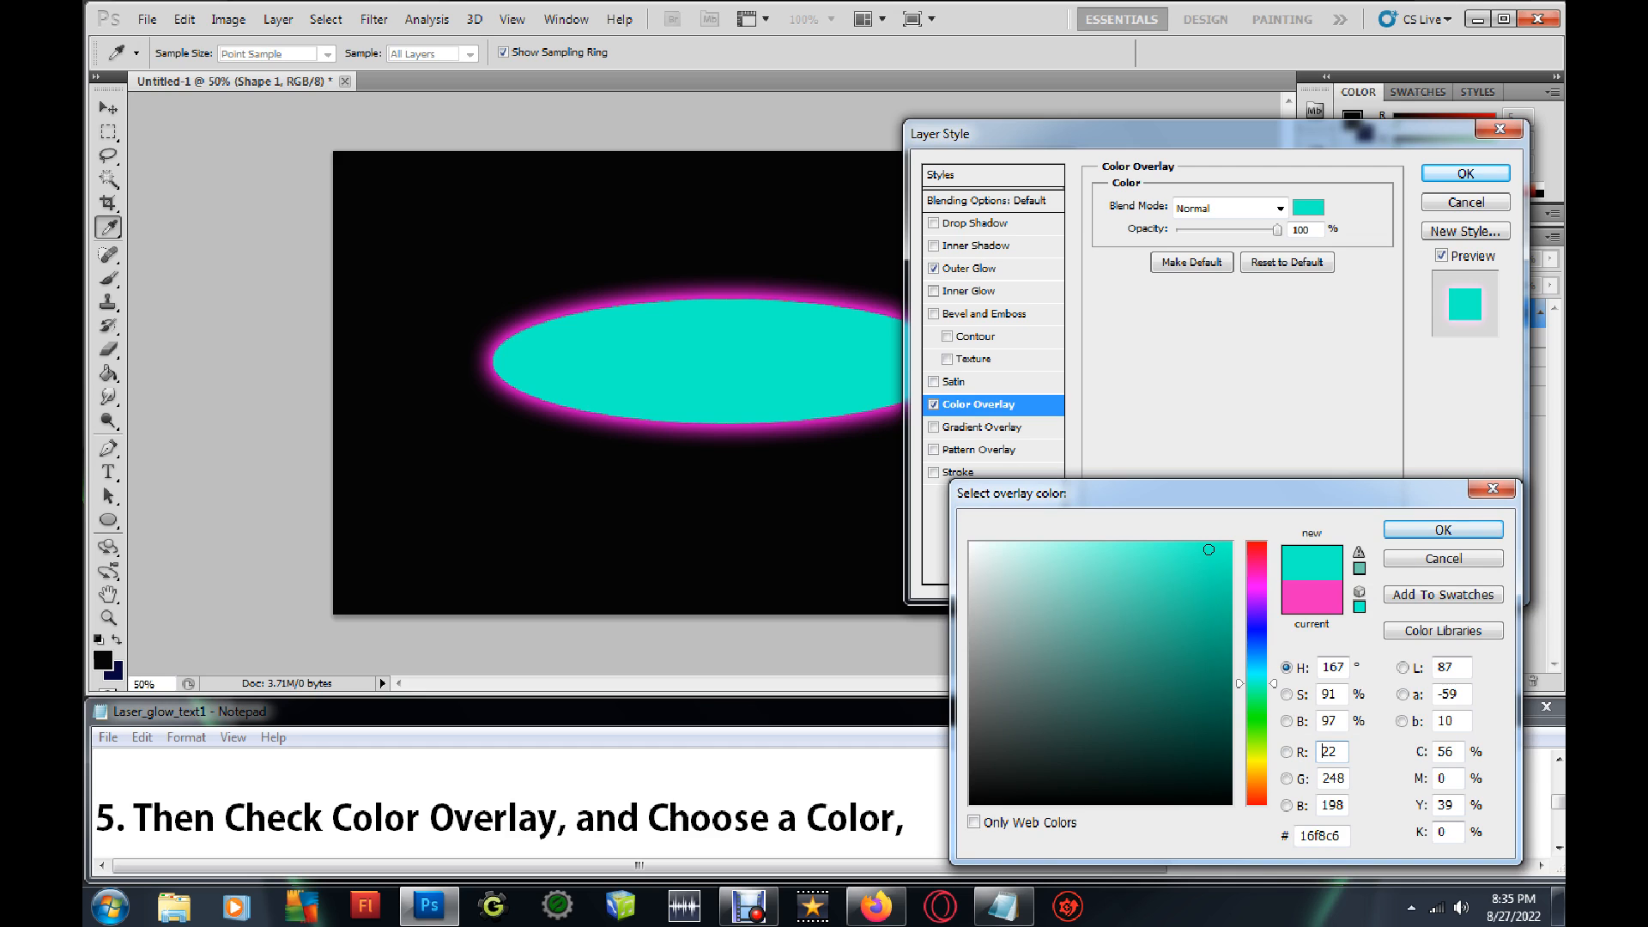
key("Return")
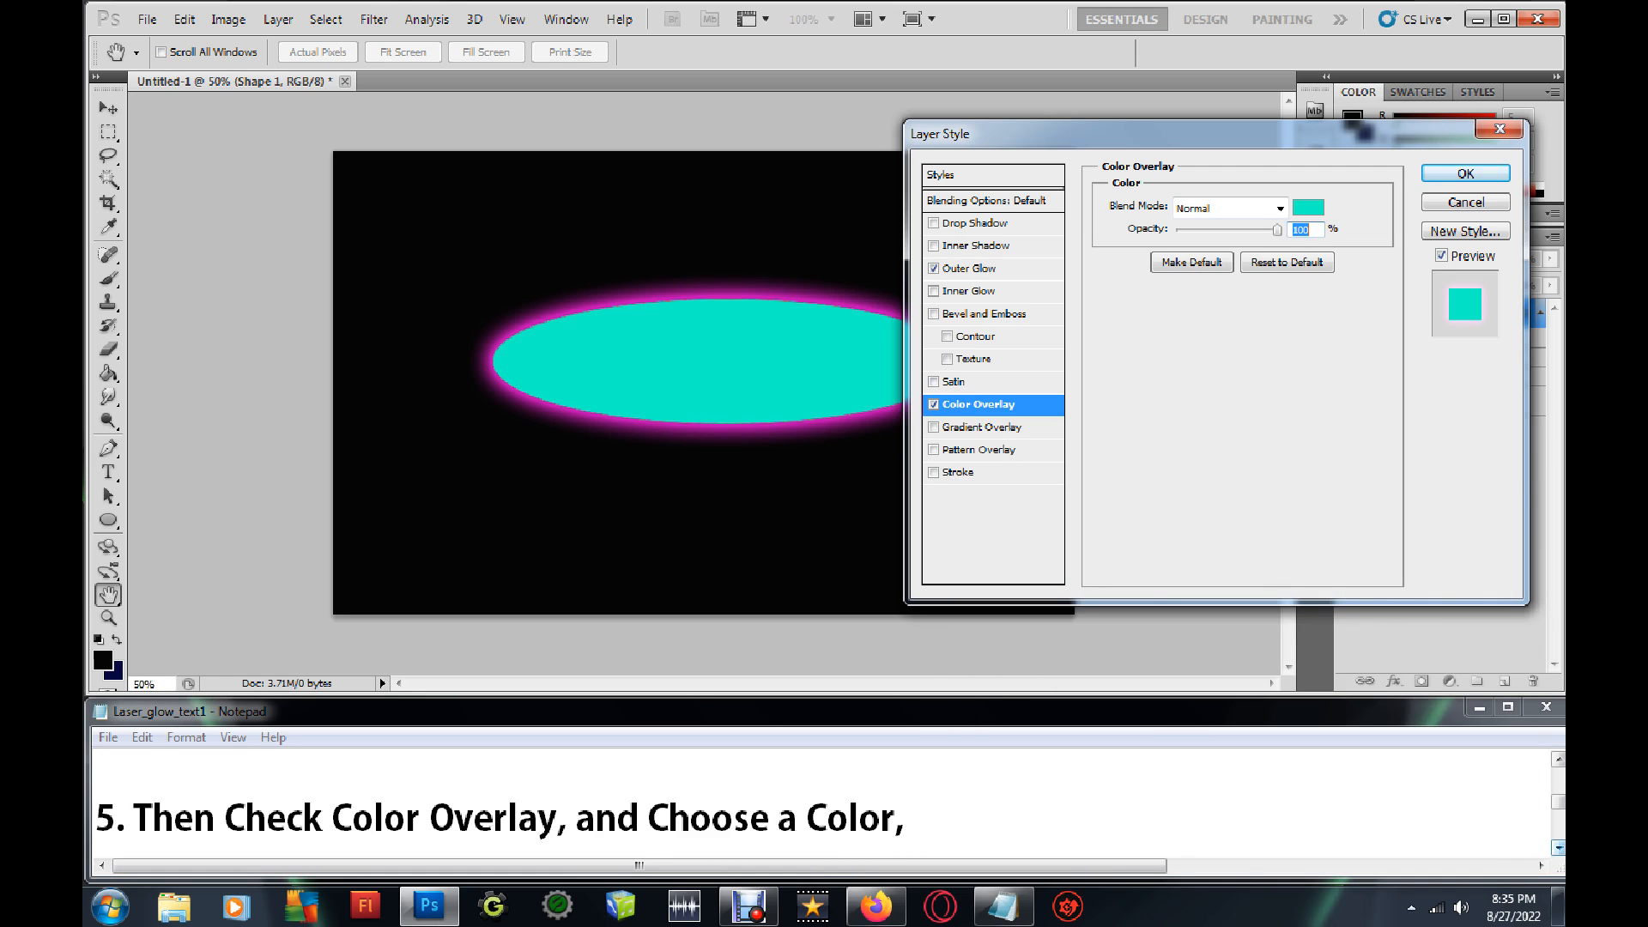
Advance the Notepad notes to instruction 6 and apply the layer style to the ellipse in Photoshop.
left_click(1558, 848)
left_click(1558, 848)
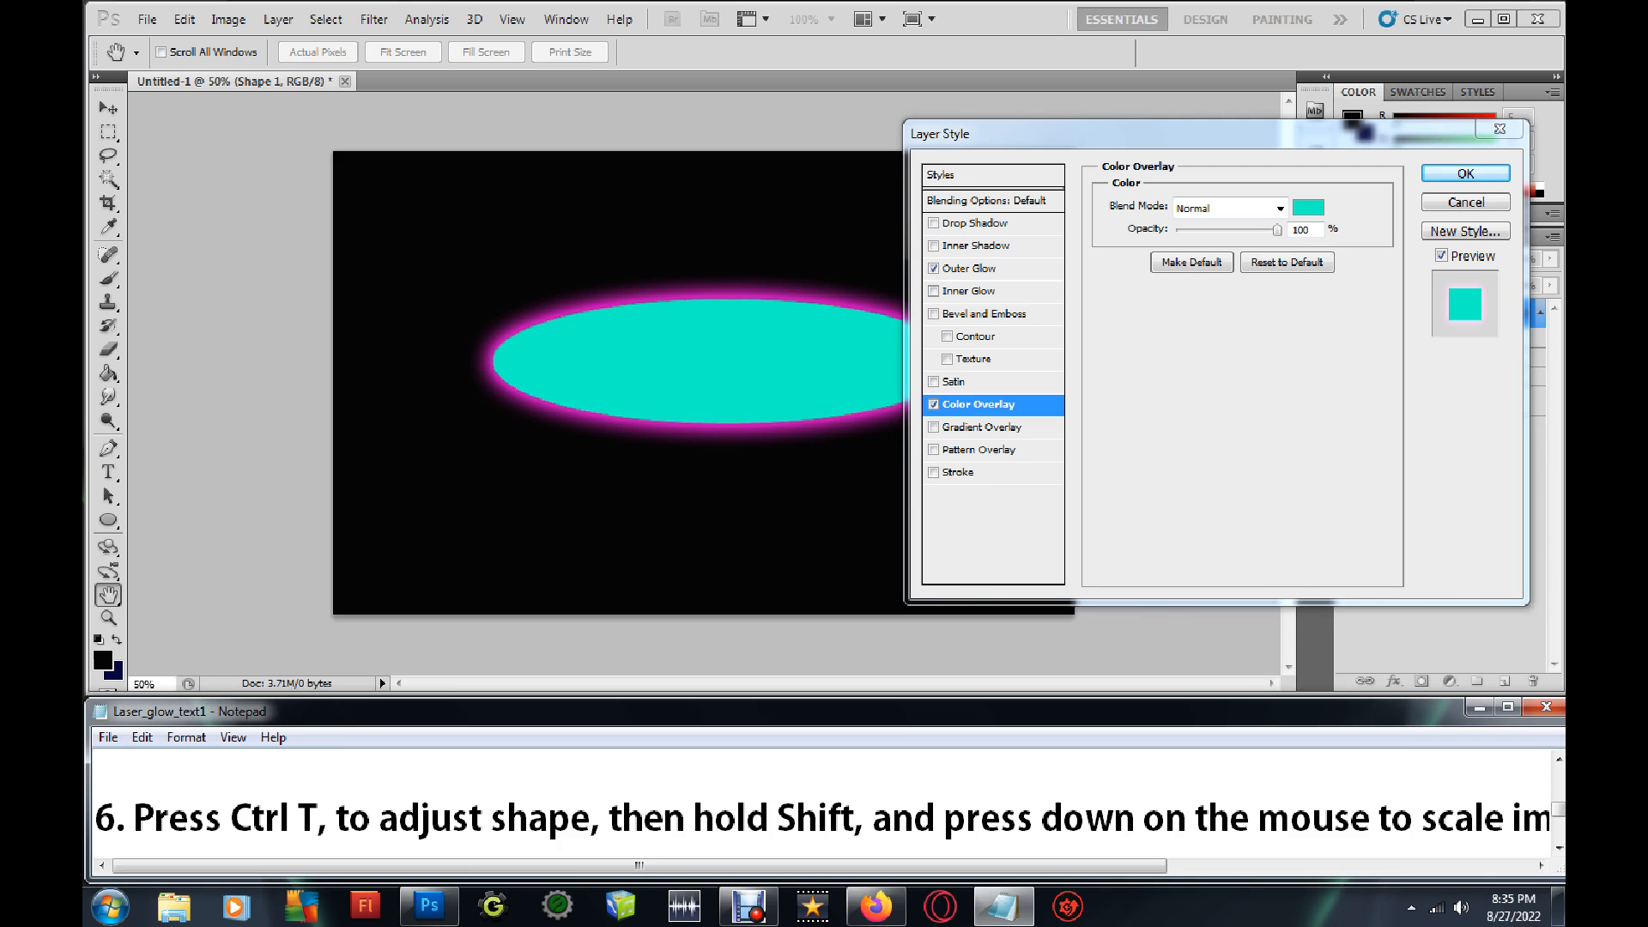
left_click(1465, 173)
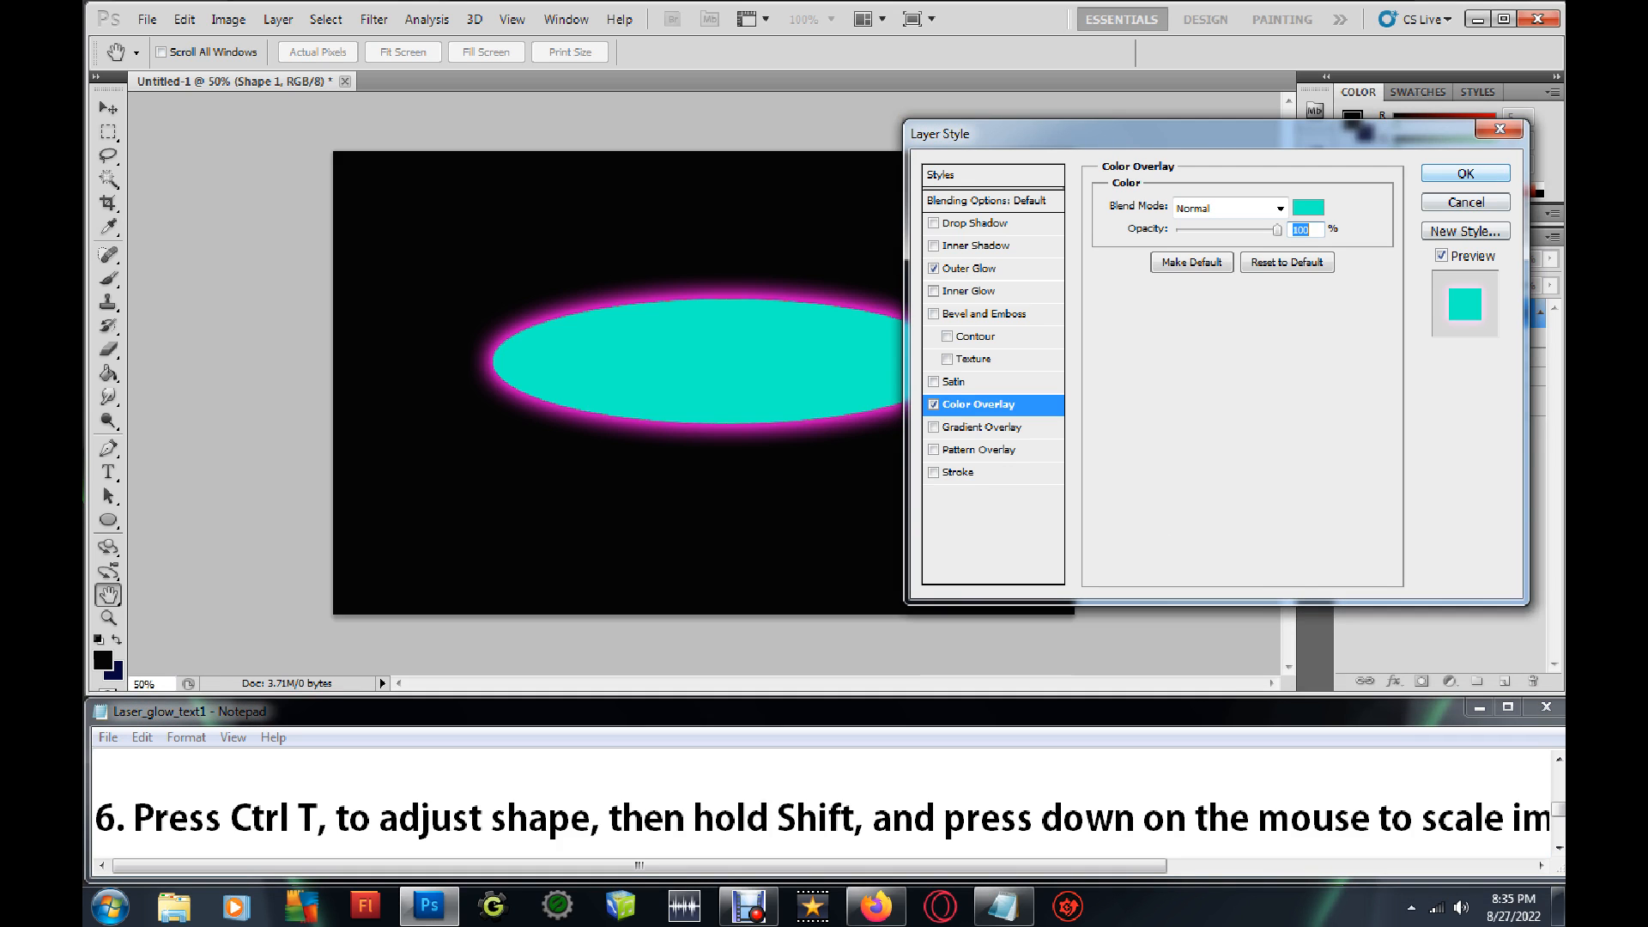
key("Return")
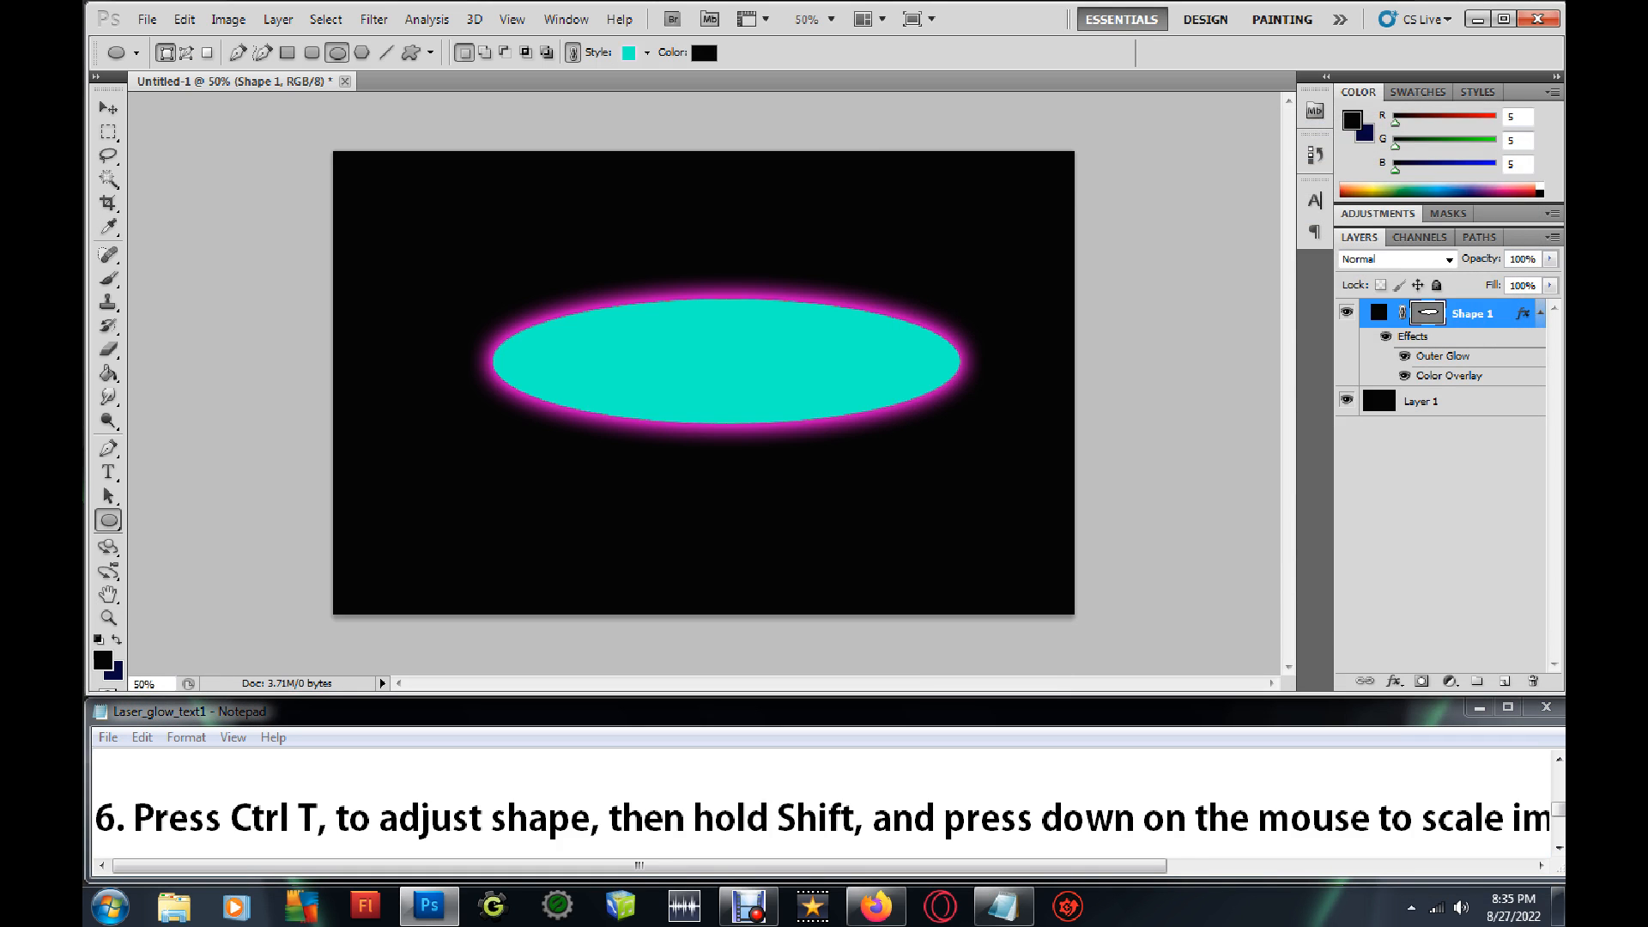
Start a free transform on the ellipse and scale it down proportionally to about 63% of its size.
key("v")
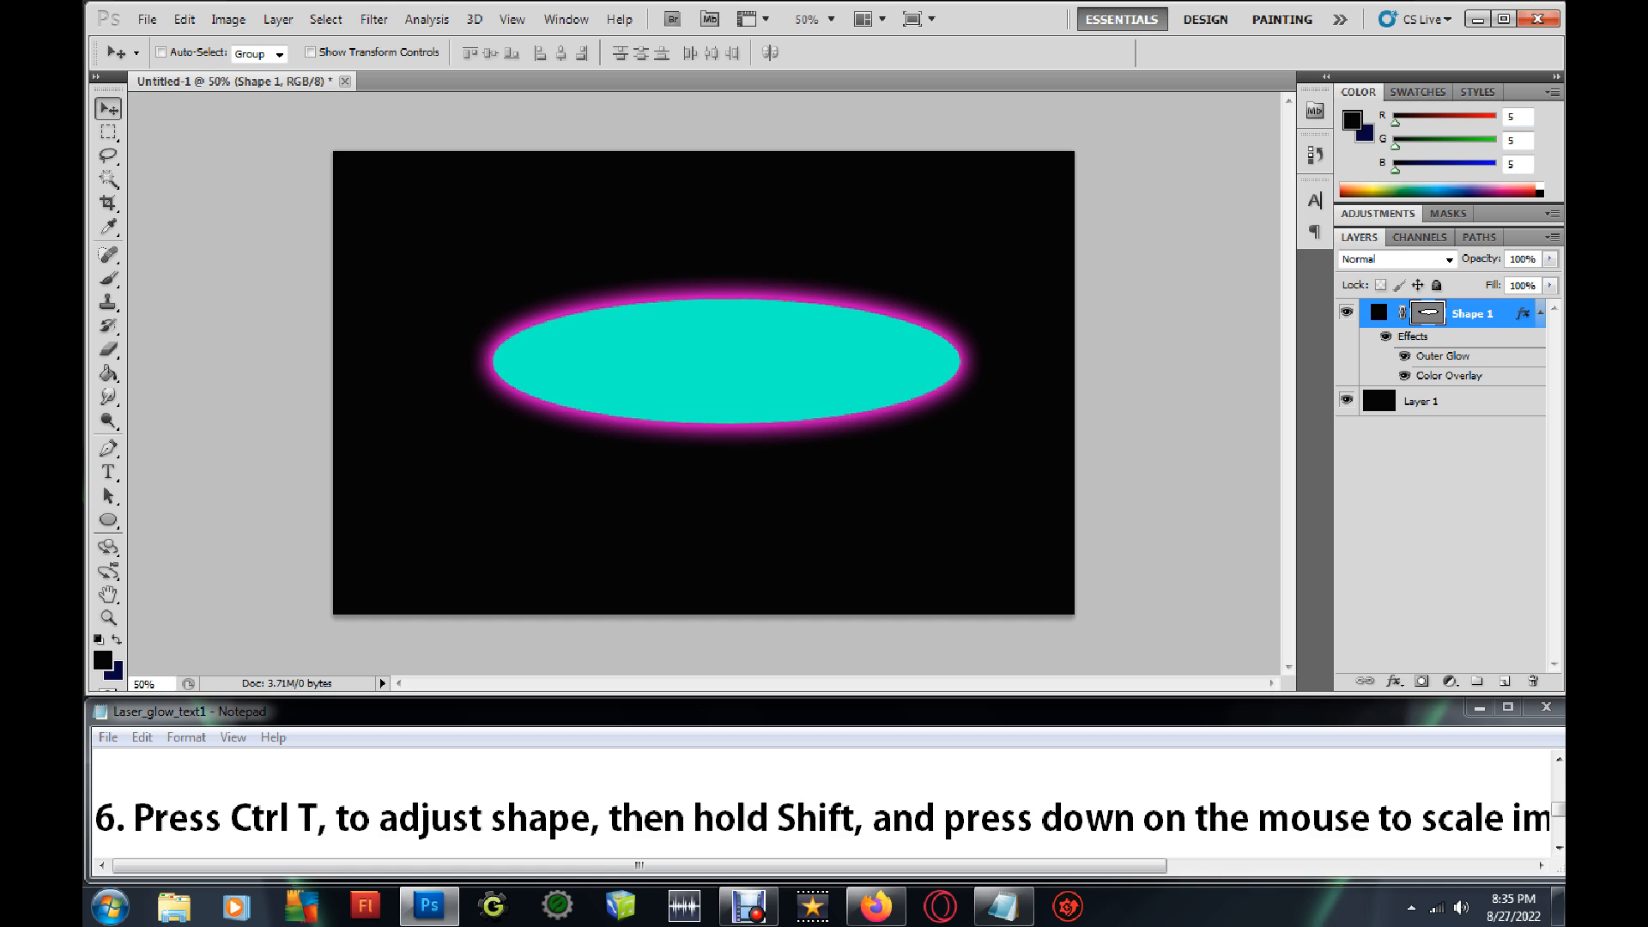
key("ctrl+t")
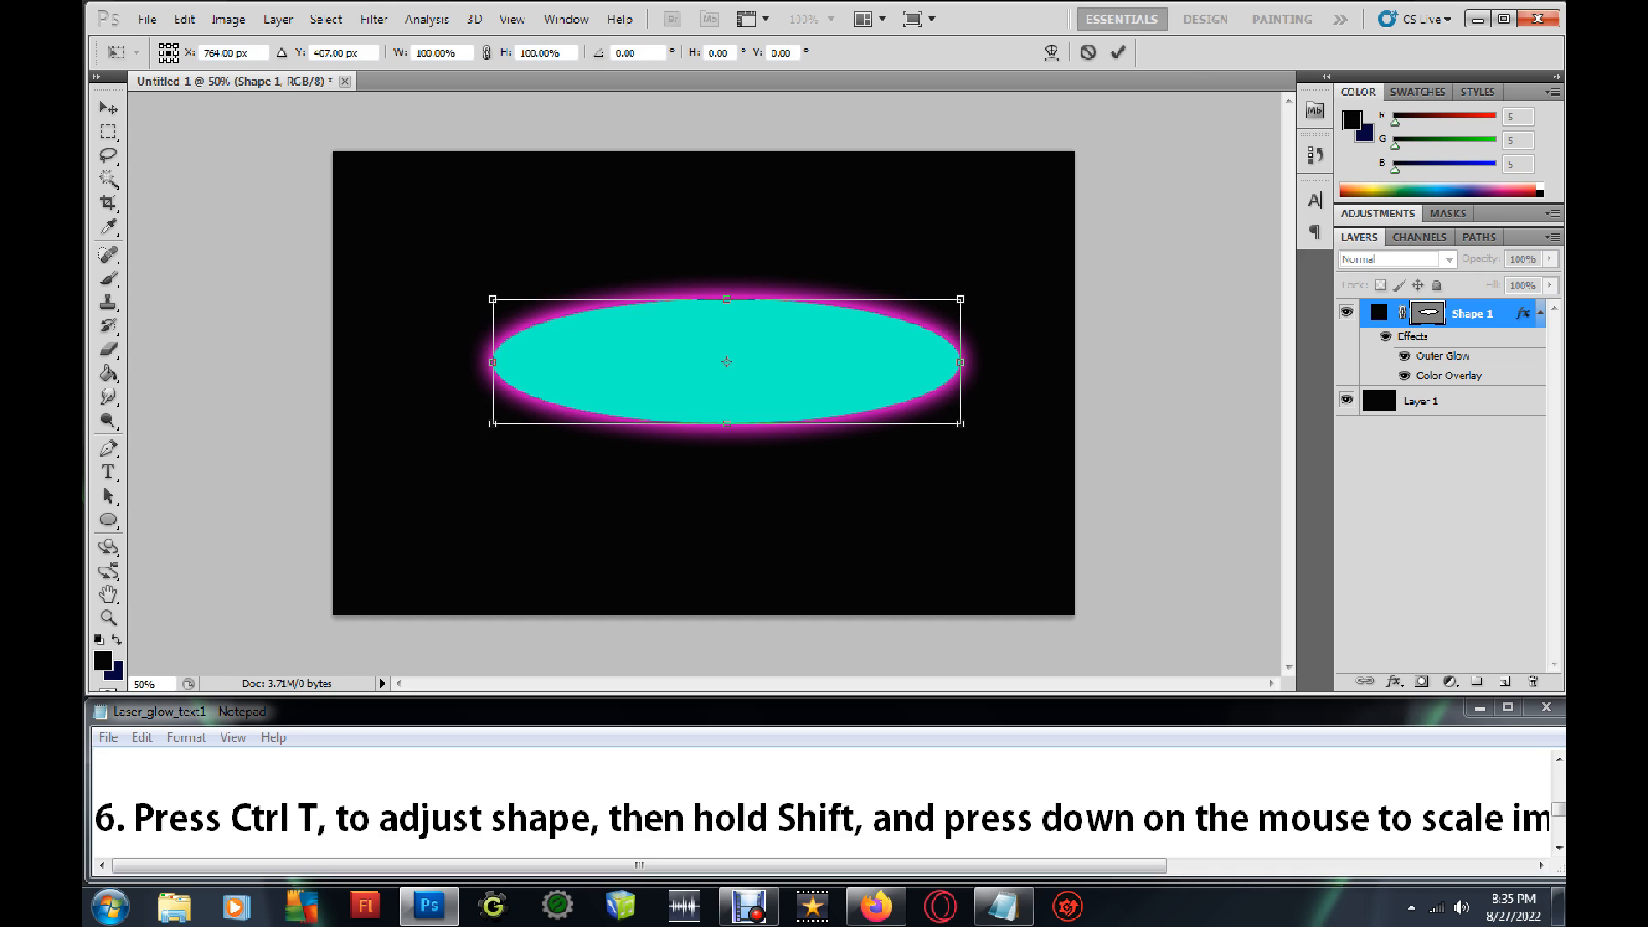
left_click_drag(639, 866, 872, 866)
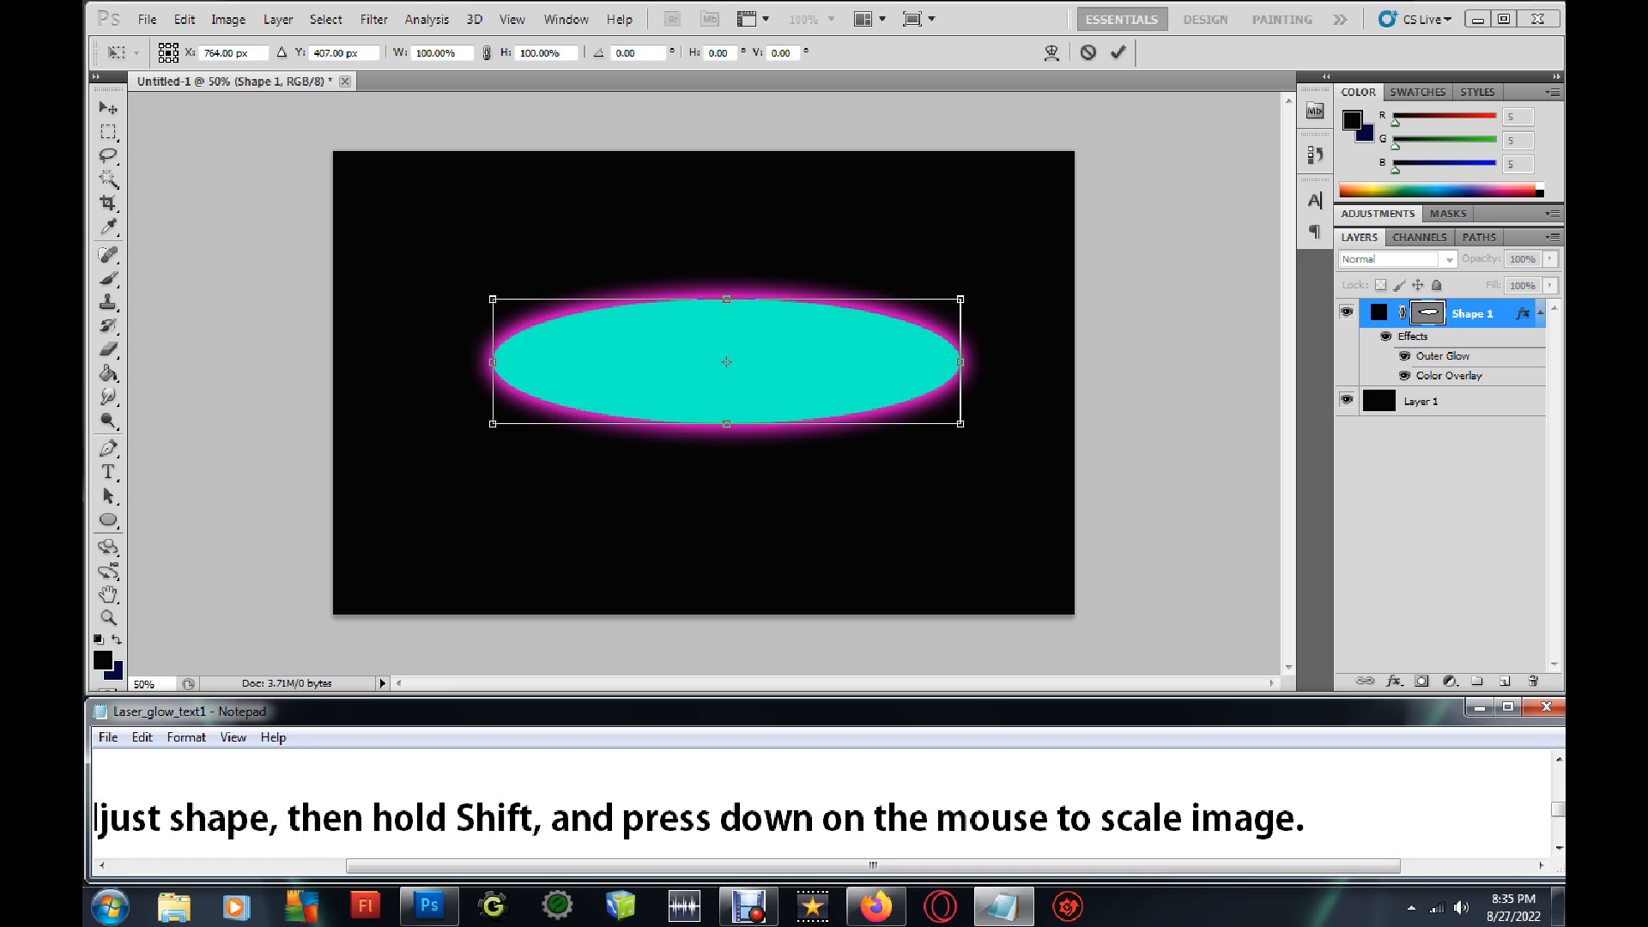
key("alt+Tab")
left_click_drag(959, 423, 786, 376)
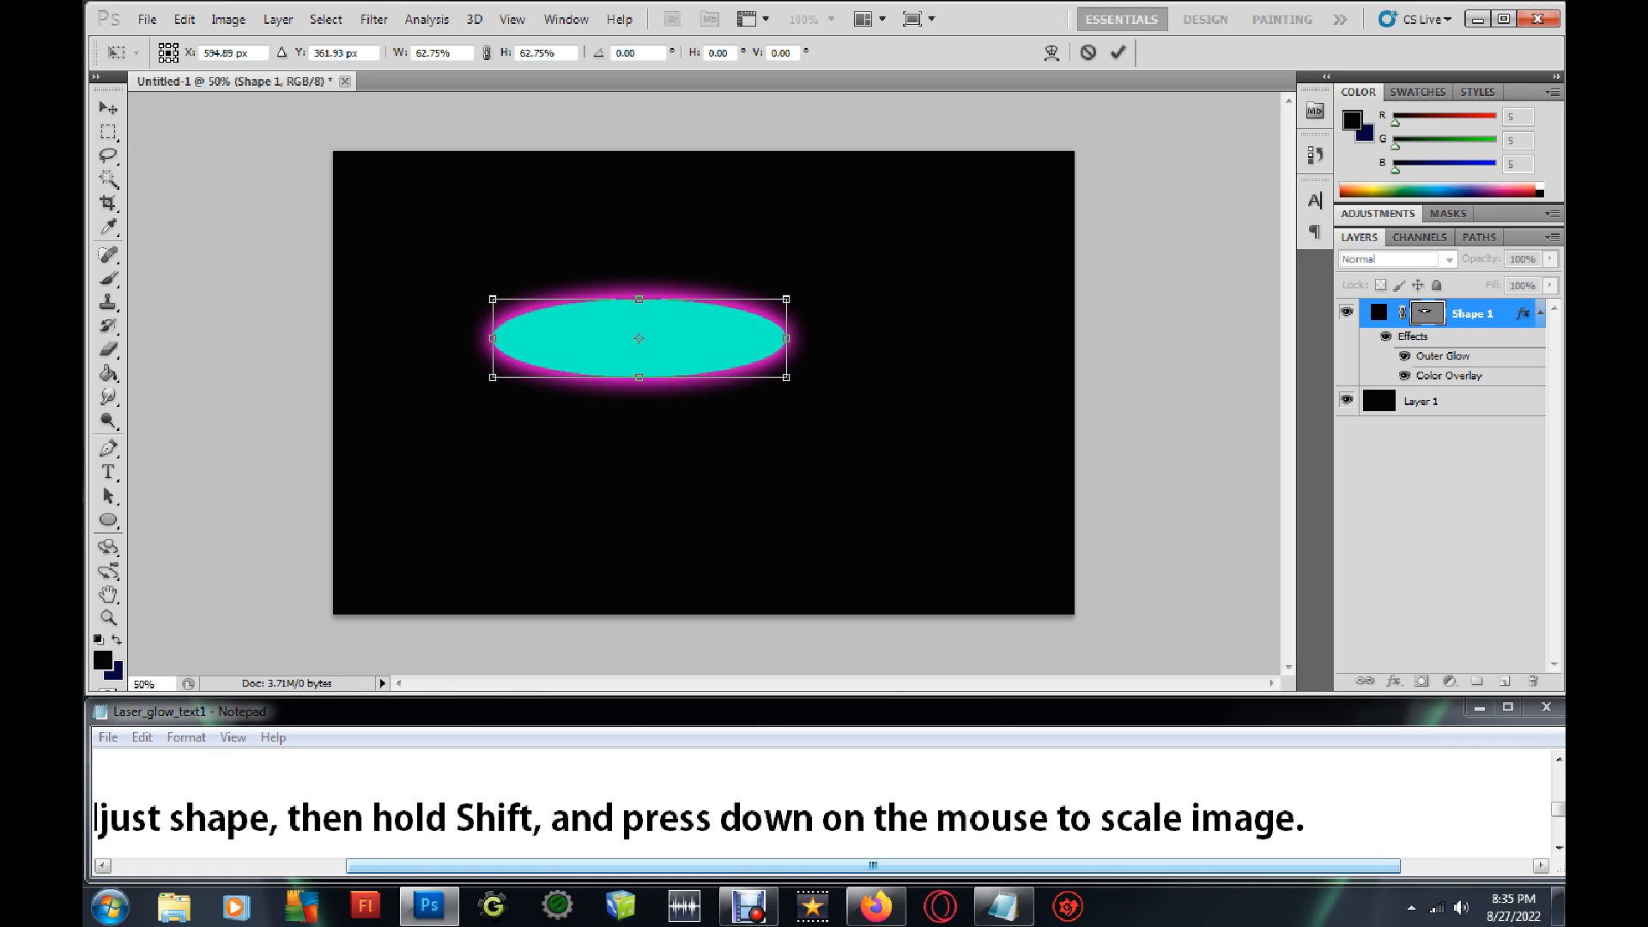
Switch to Notepad, go back to the start of the line and advance the notes to instruction 7.
key("alt+Tab")
key("Left")
key("Left")
key("Left")
key("Left")
key("Left")
key("Left")
key("Left")
key("Left")
key("Left")
key("Left")
key("Left")
key("Left")
key("Left")
key("Left")
key("Left")
key("Left")
key("Left")
key("Left")
key("Left")
key("Left")
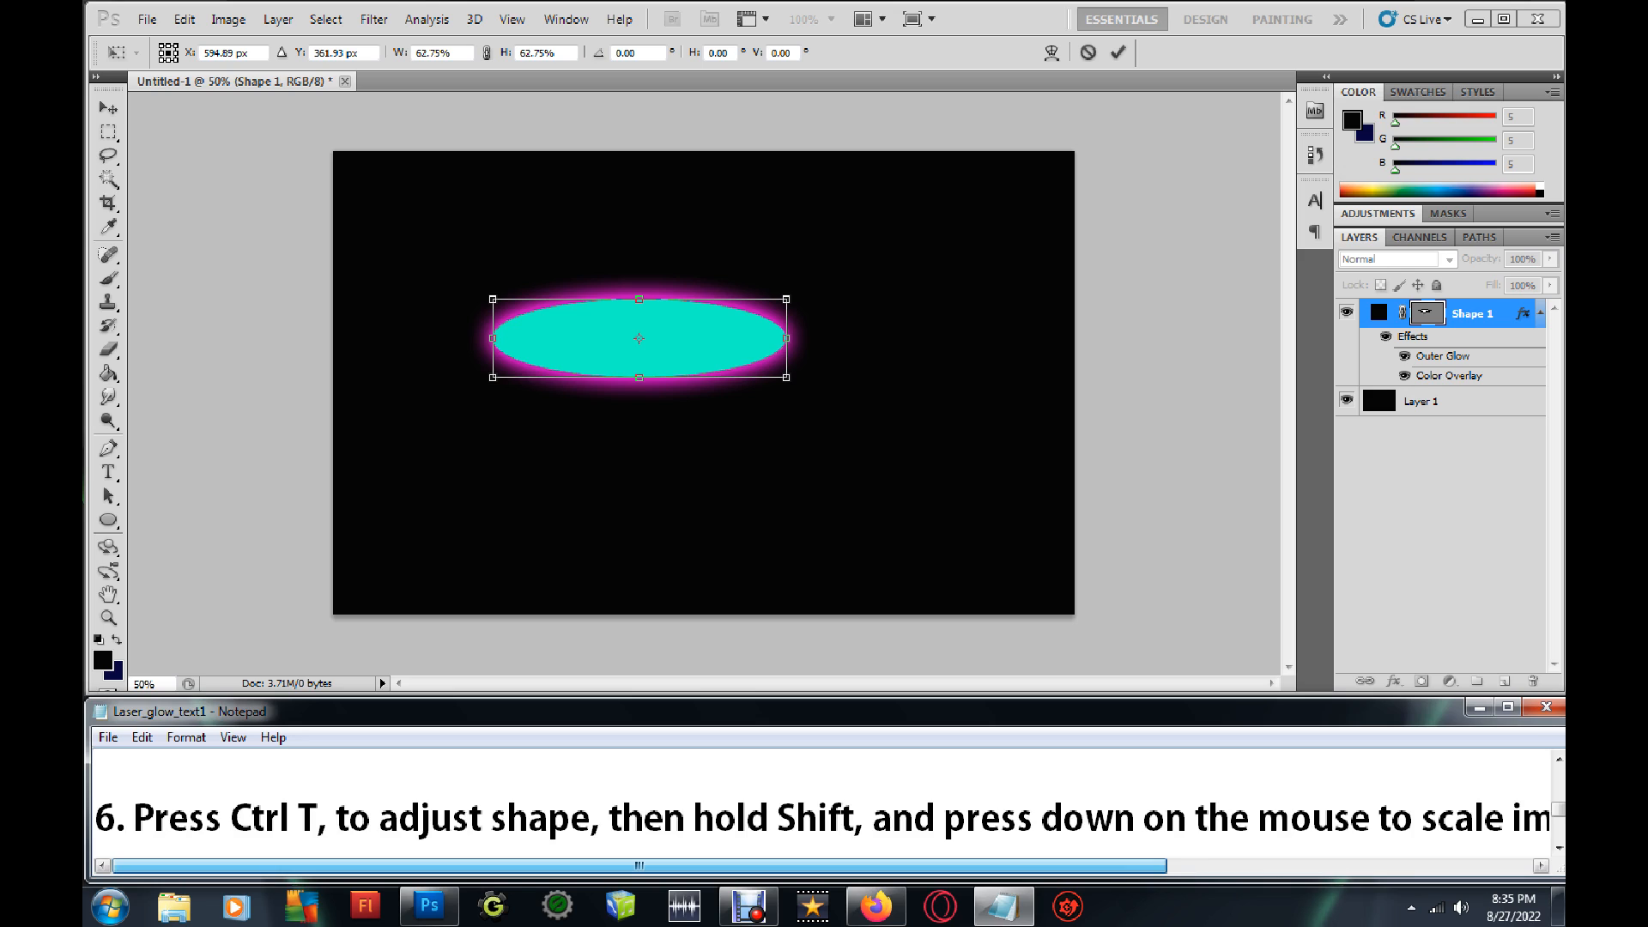
left_click(1558, 848)
left_click(1558, 847)
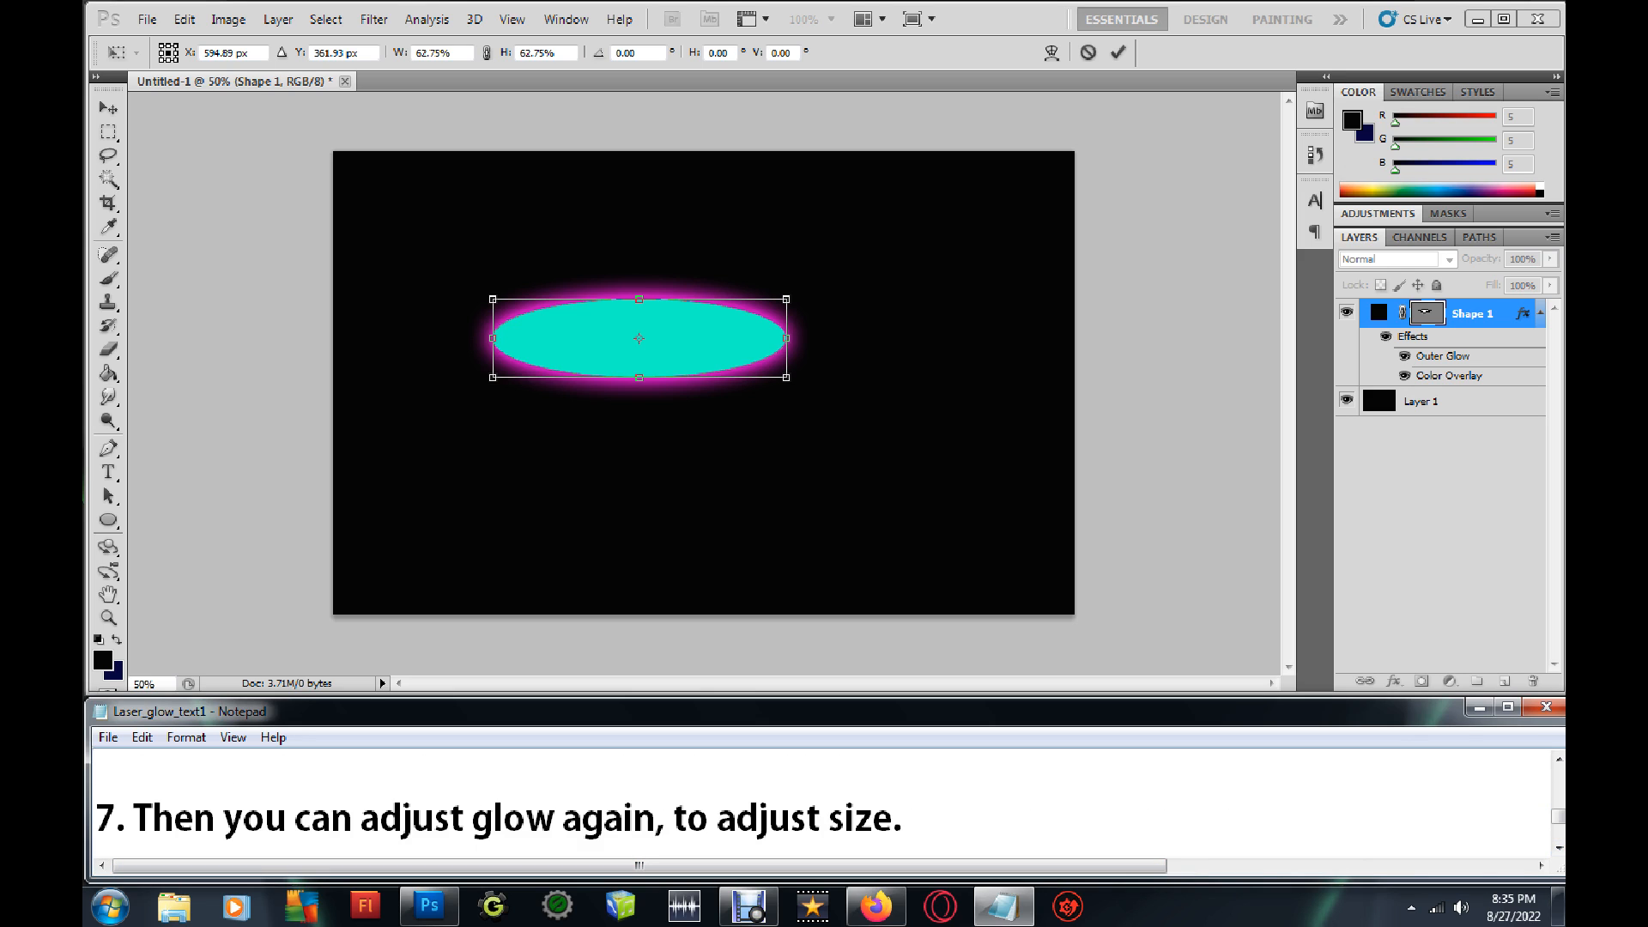
Back in Photoshop, commit the ellipse's scaling and set its Outer Glow Spread to 20%.
key("alt+Tab")
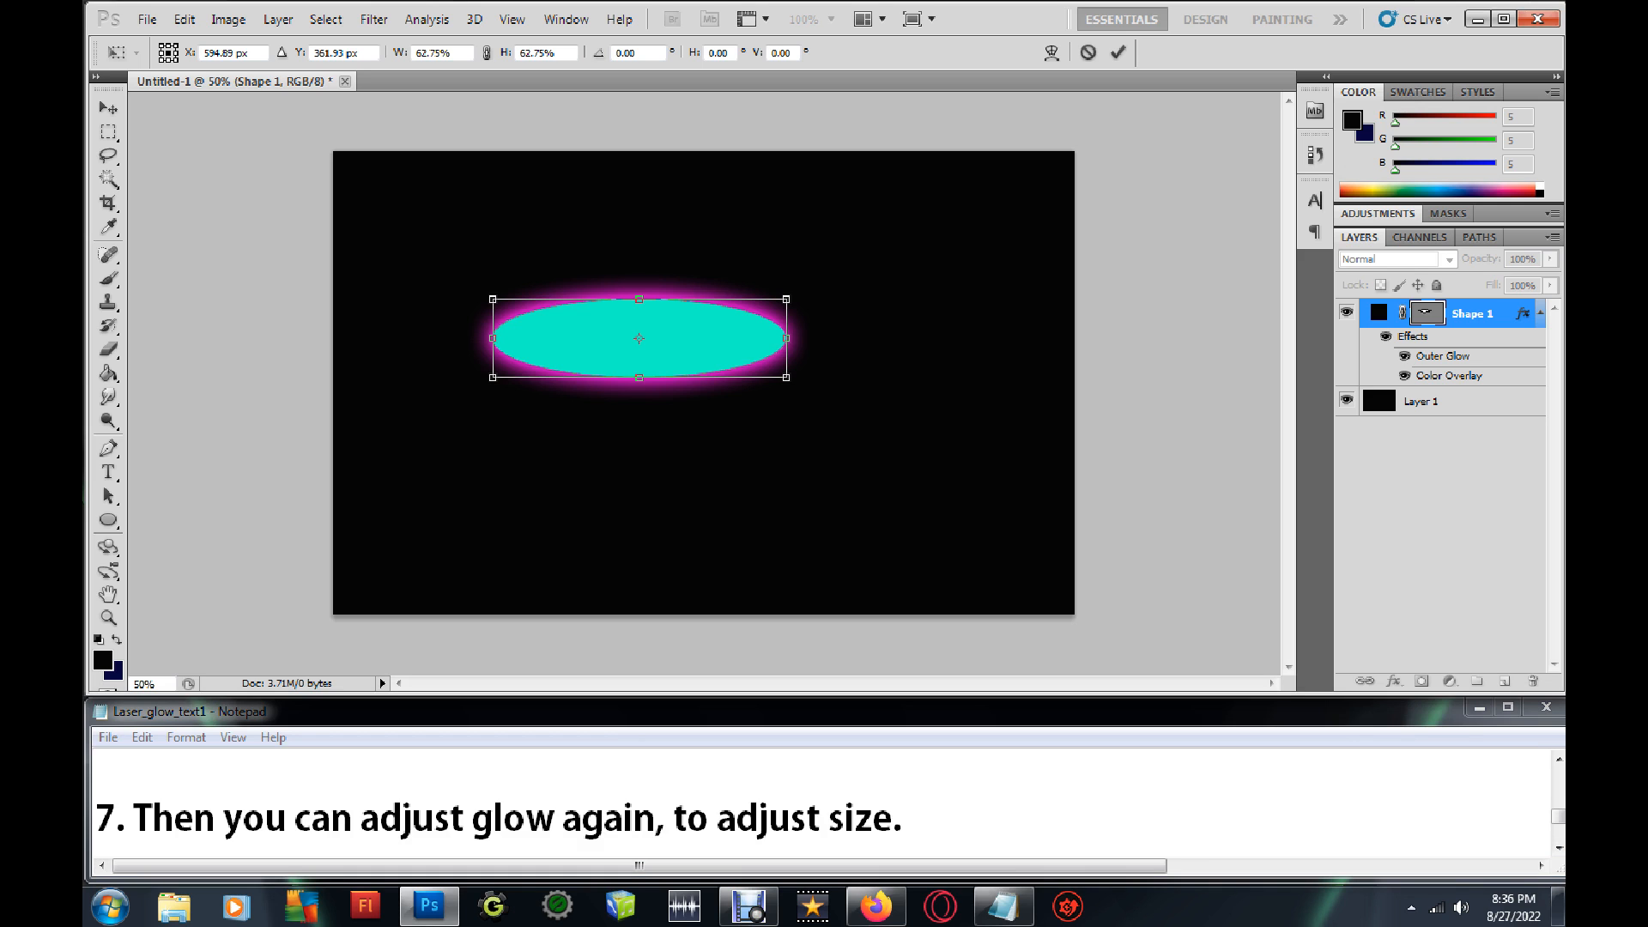
key("v")
key("Return")
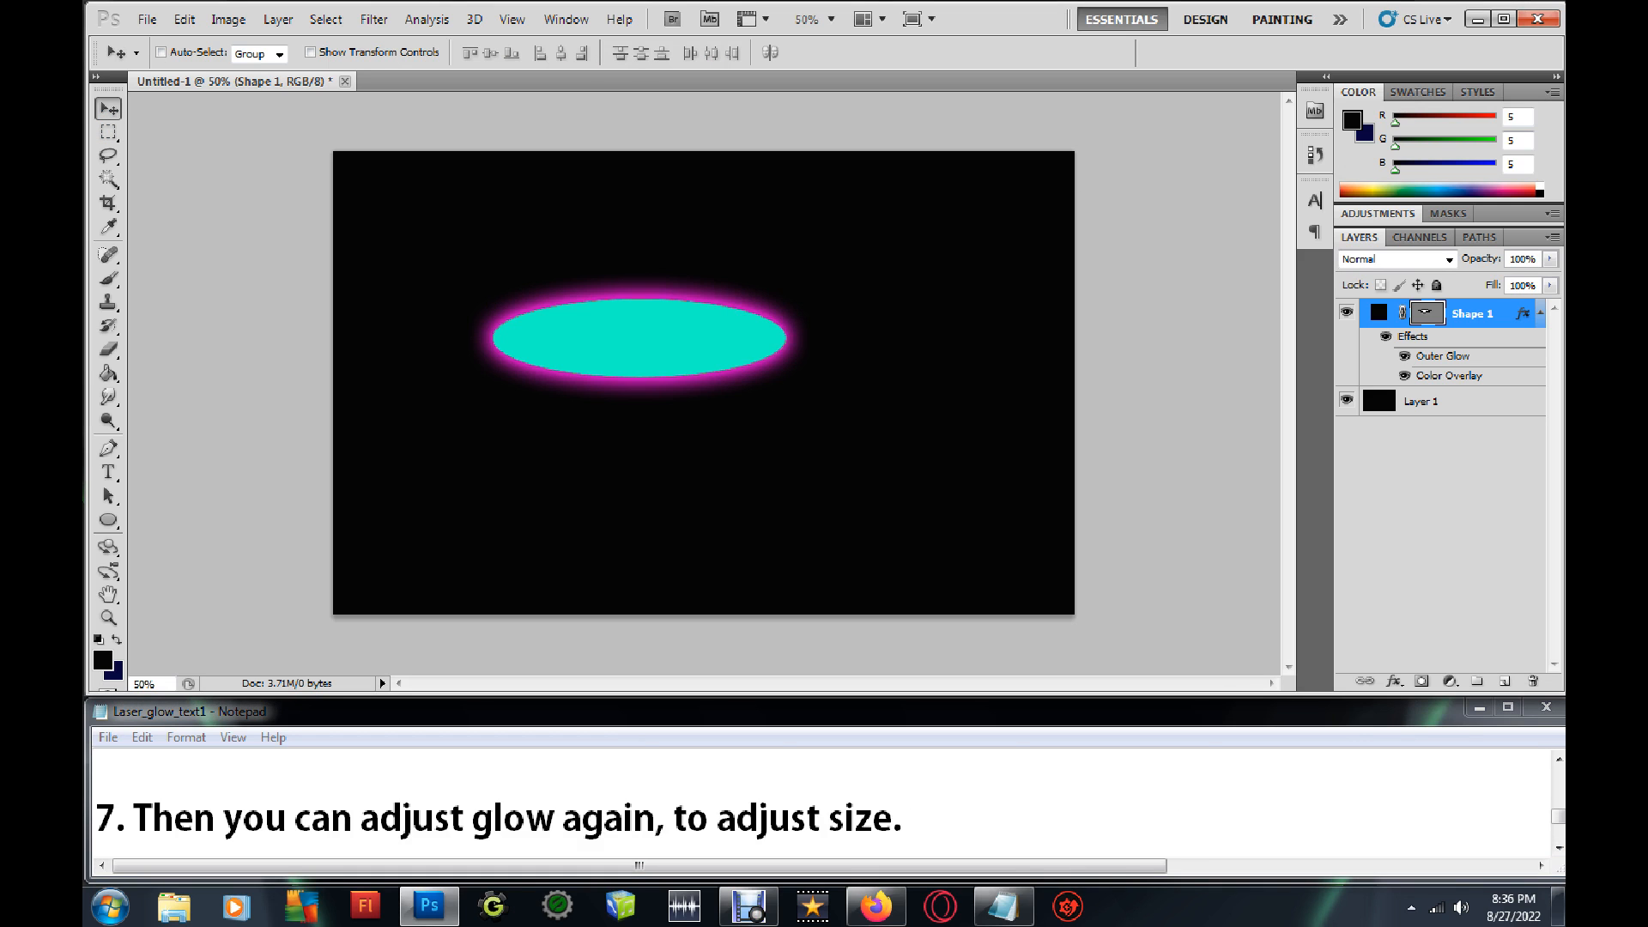
left_click(1392, 680)
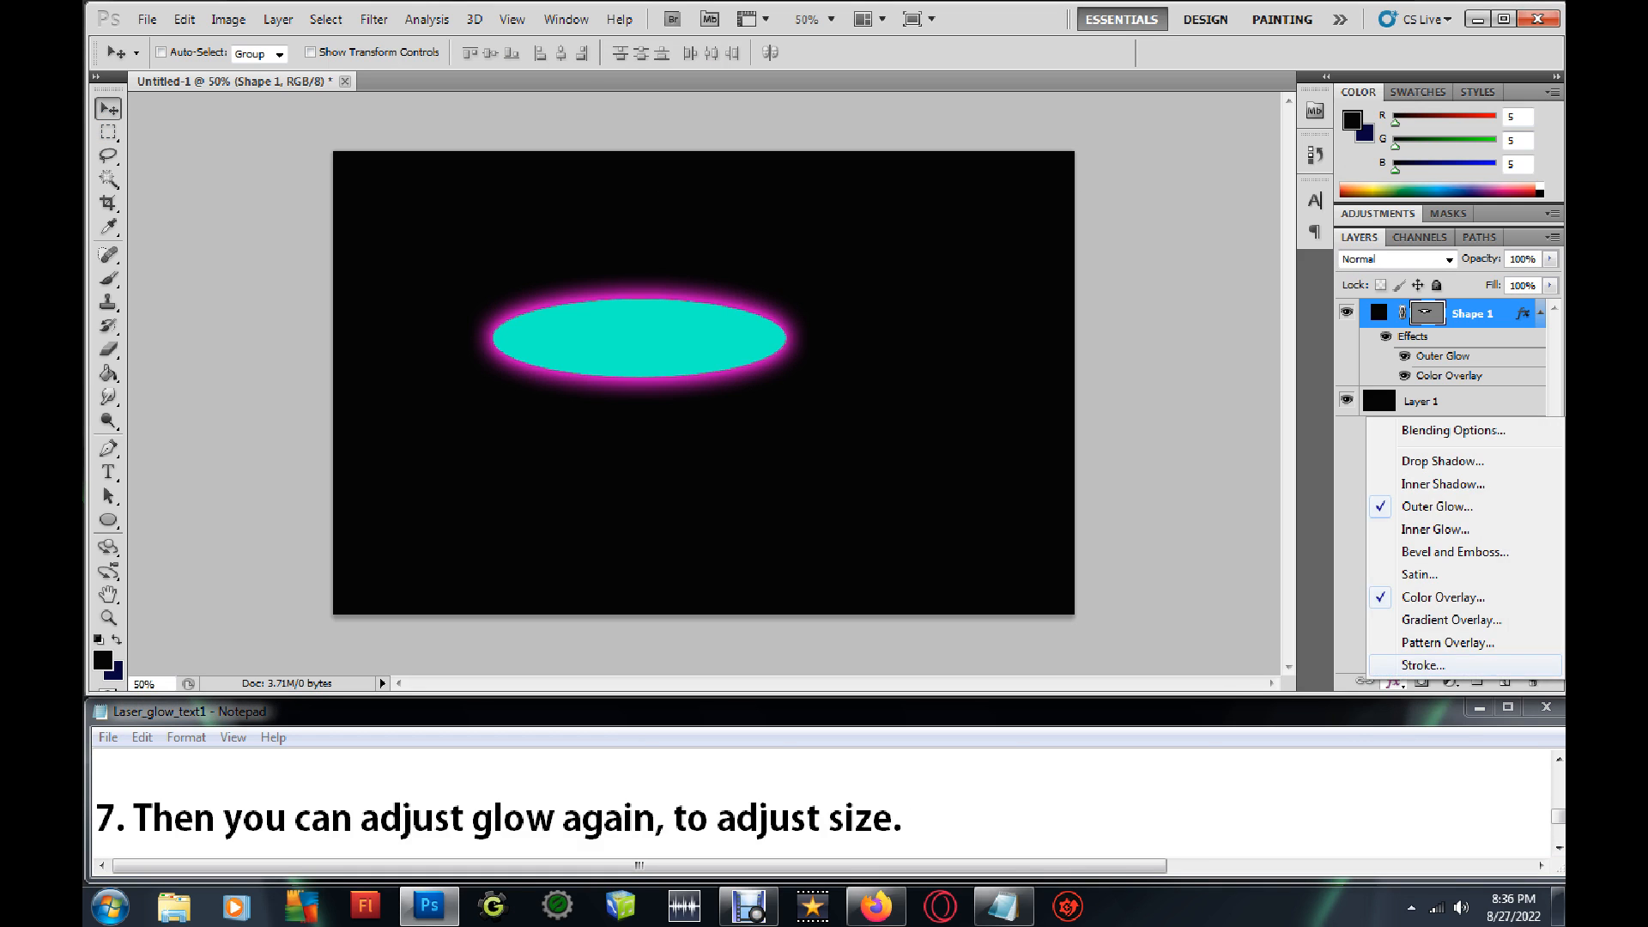
left_click(1425, 507)
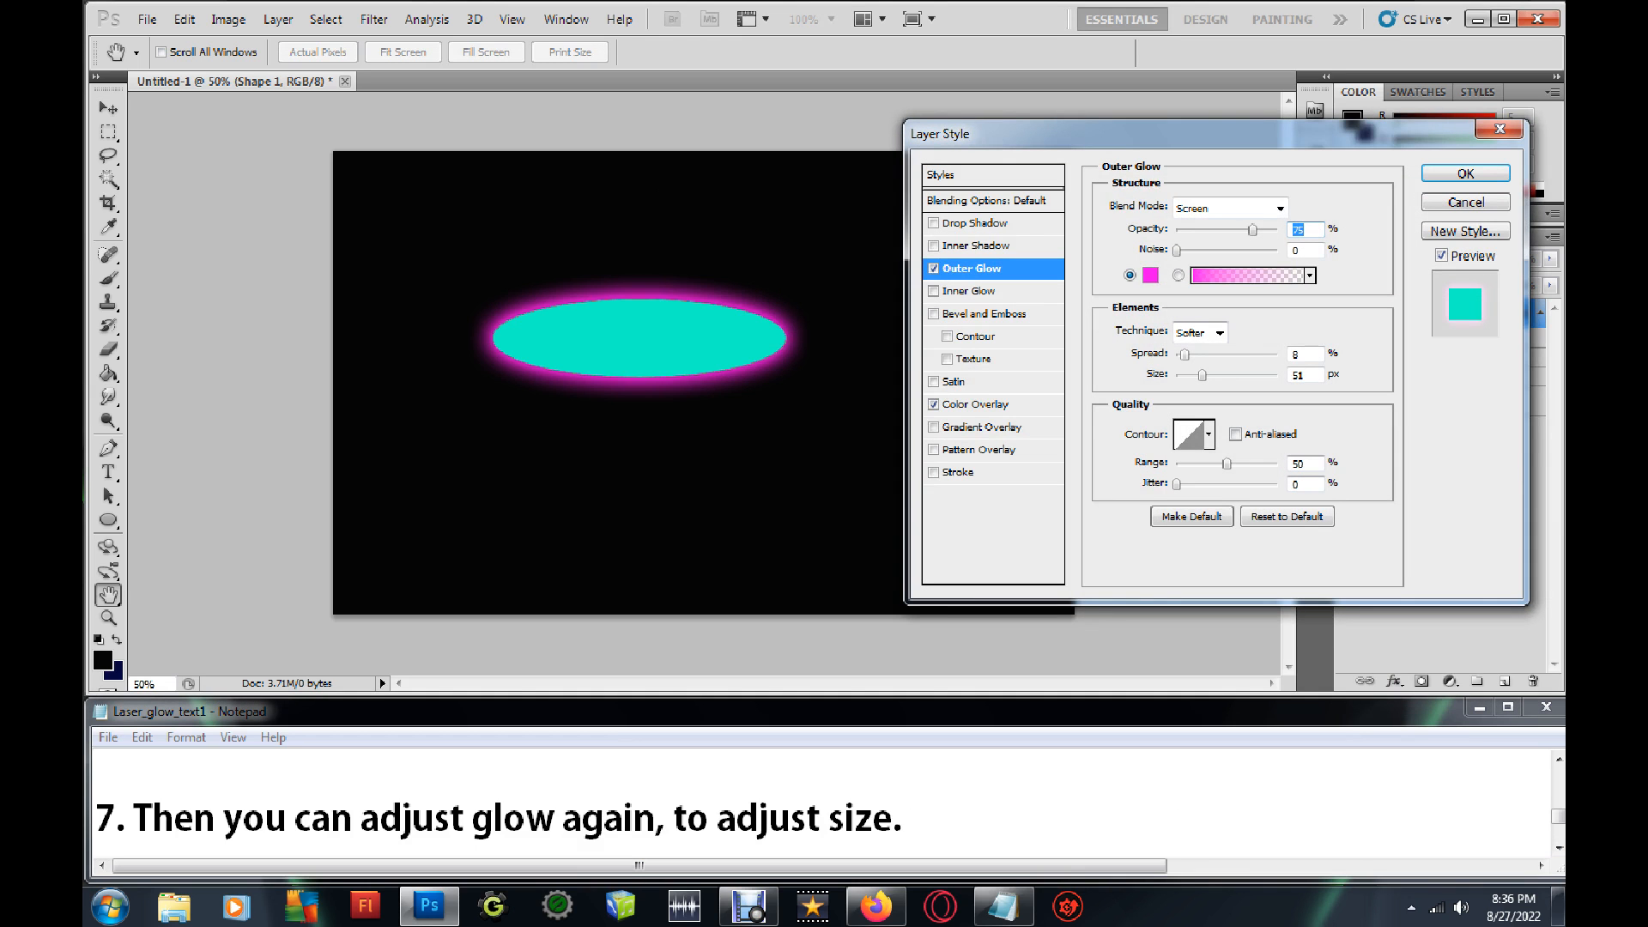
mouse_move(1184, 354)
left_mouse_down()
mouse_move(1218, 354)
mouse_move(1194, 355)
left_mouse_up()
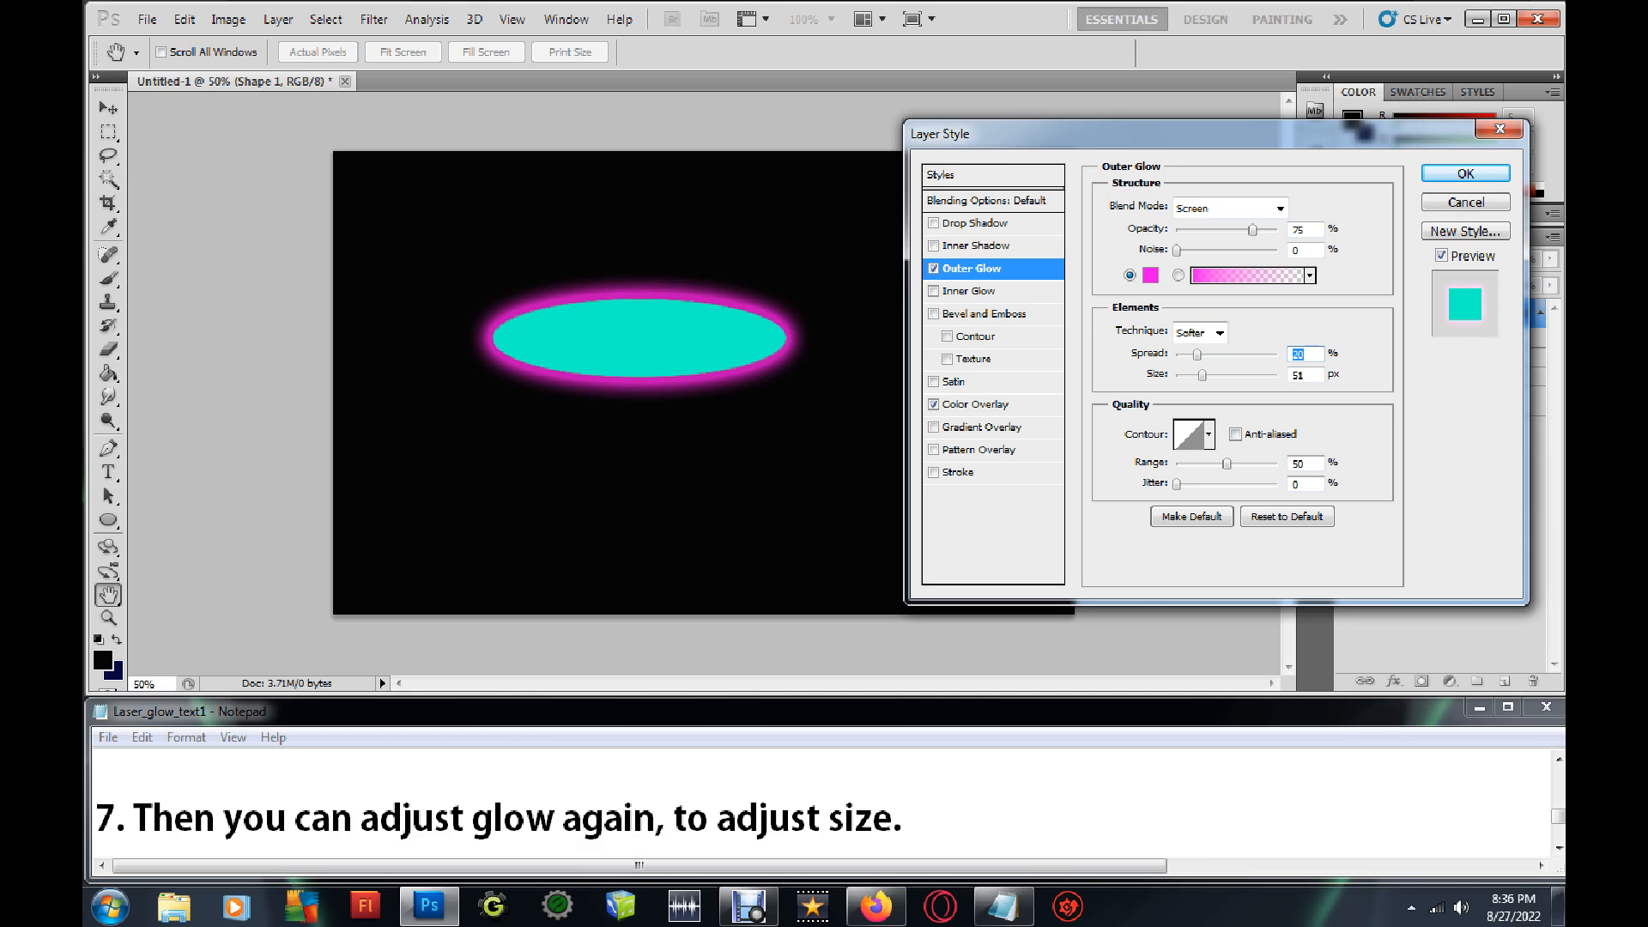
key("Return")
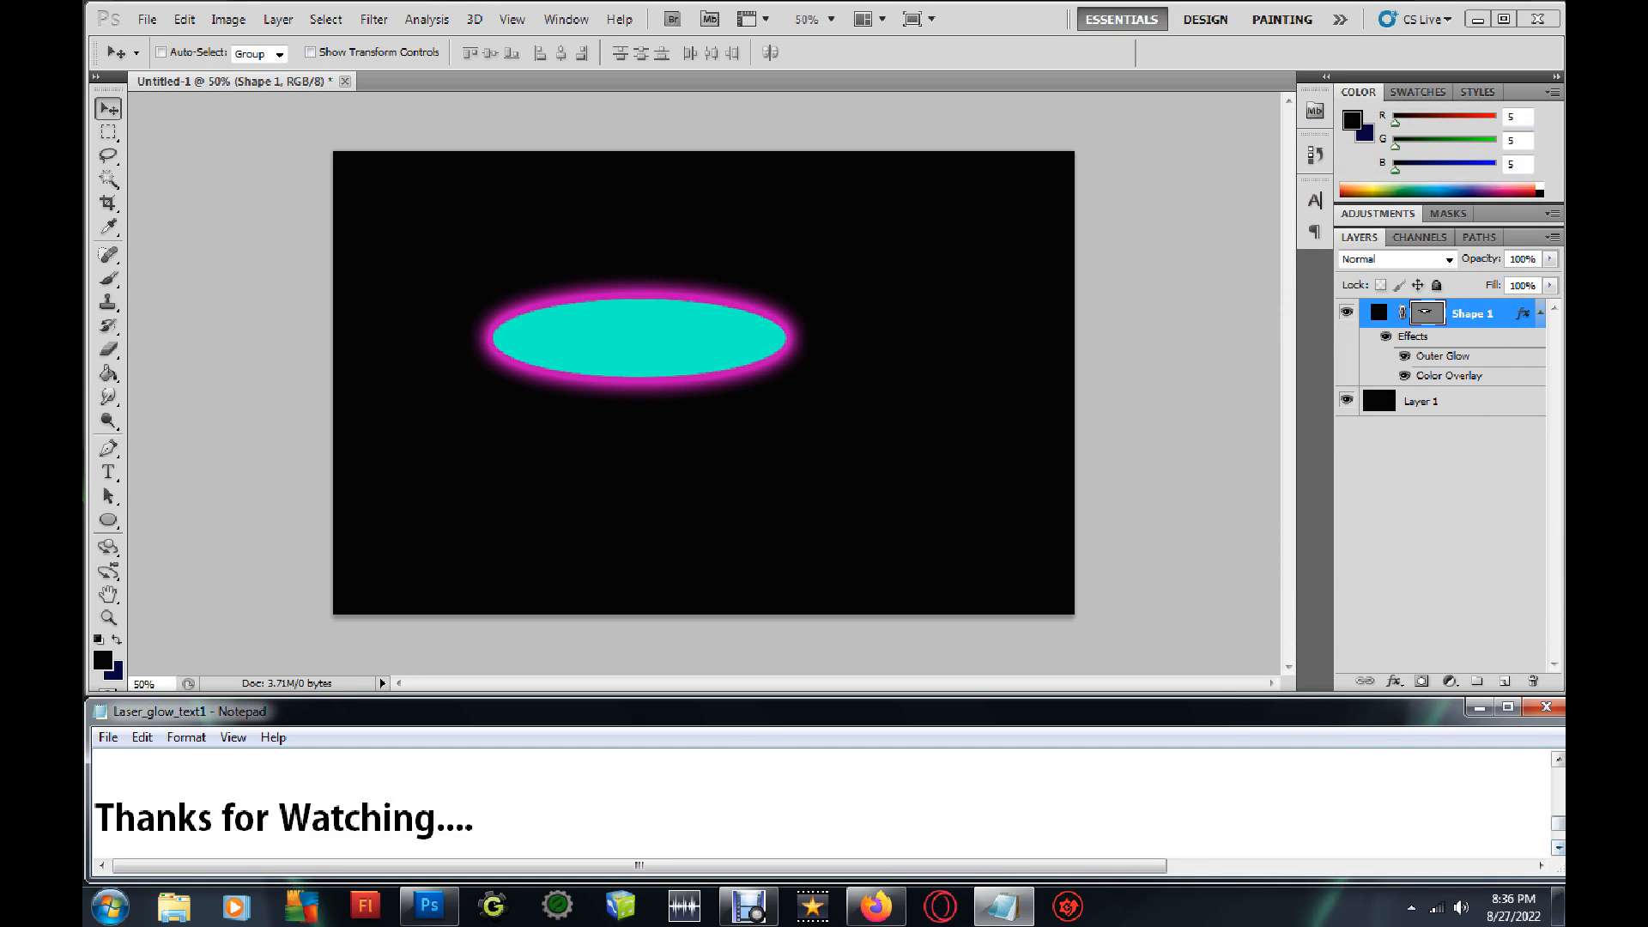
Begin a new line below instruction 7 in the Notepad notes reading "8. You can also add more, by".
scroll(824, 799, "up", 1)
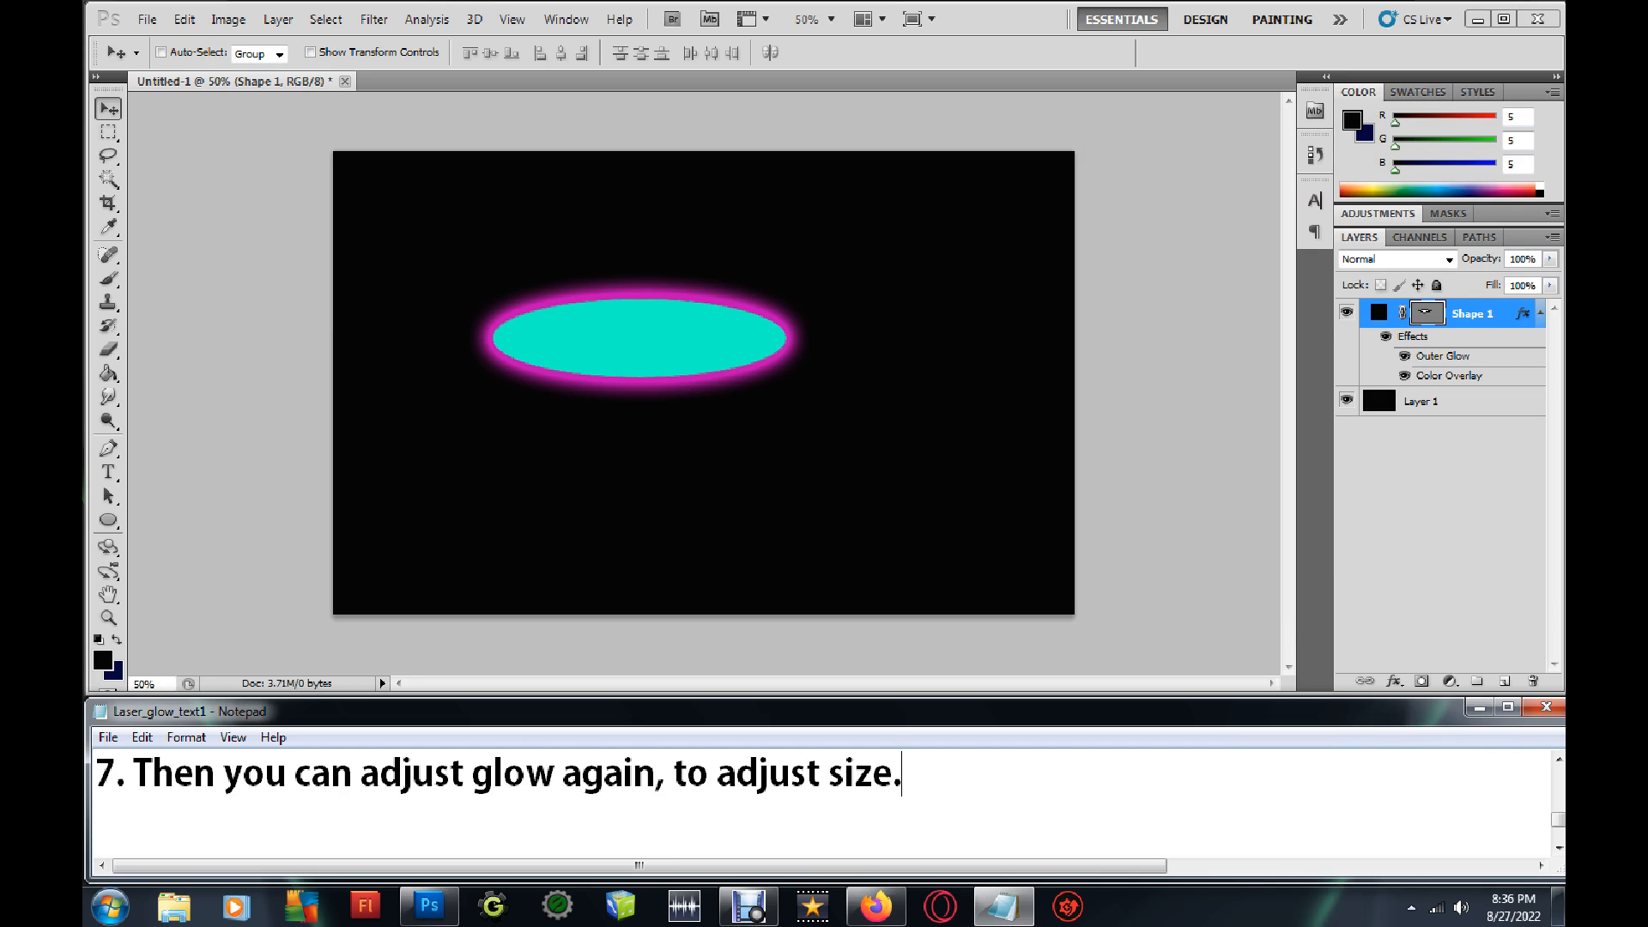
key("Down")
key("Down")
type("8")
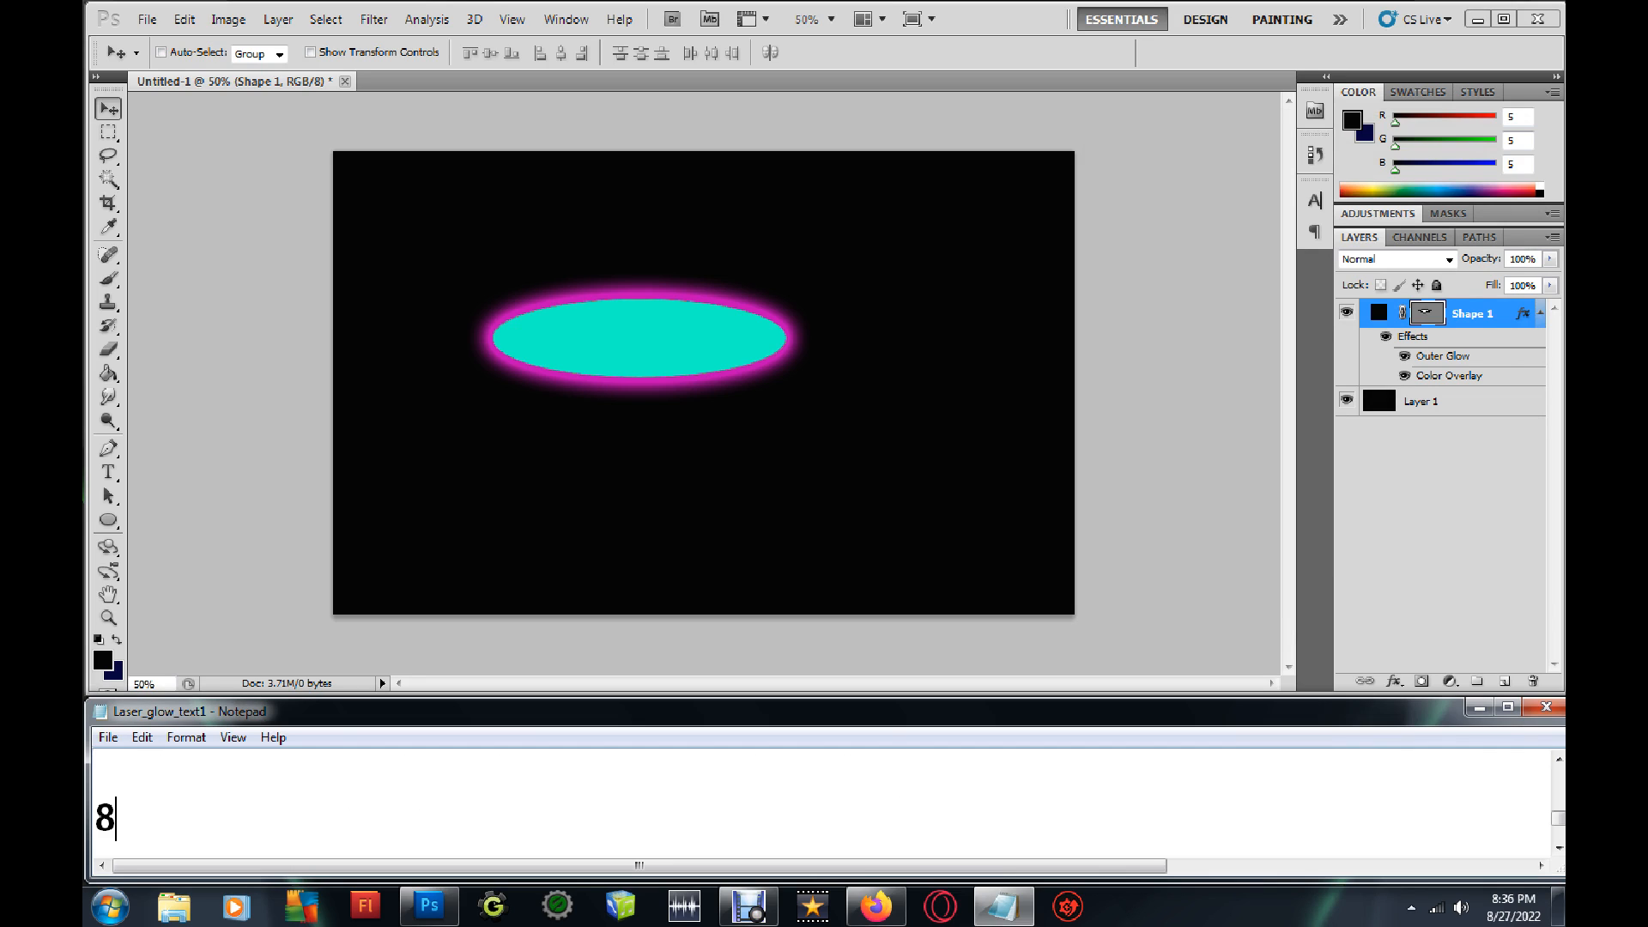
type(". You ca")
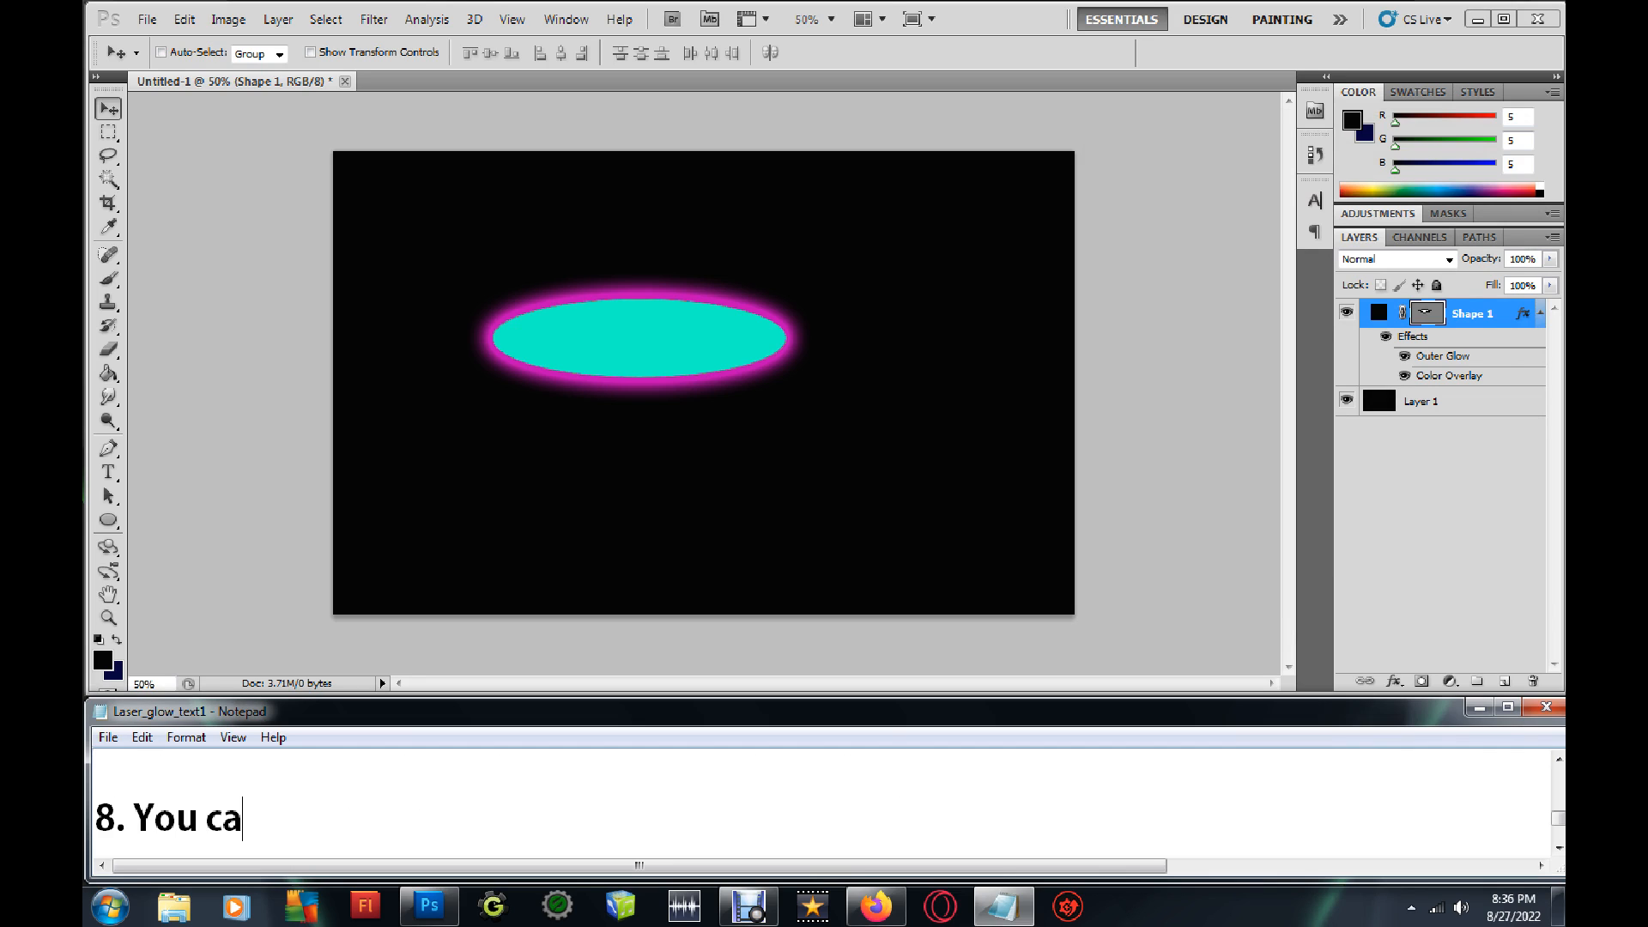
type("n also a")
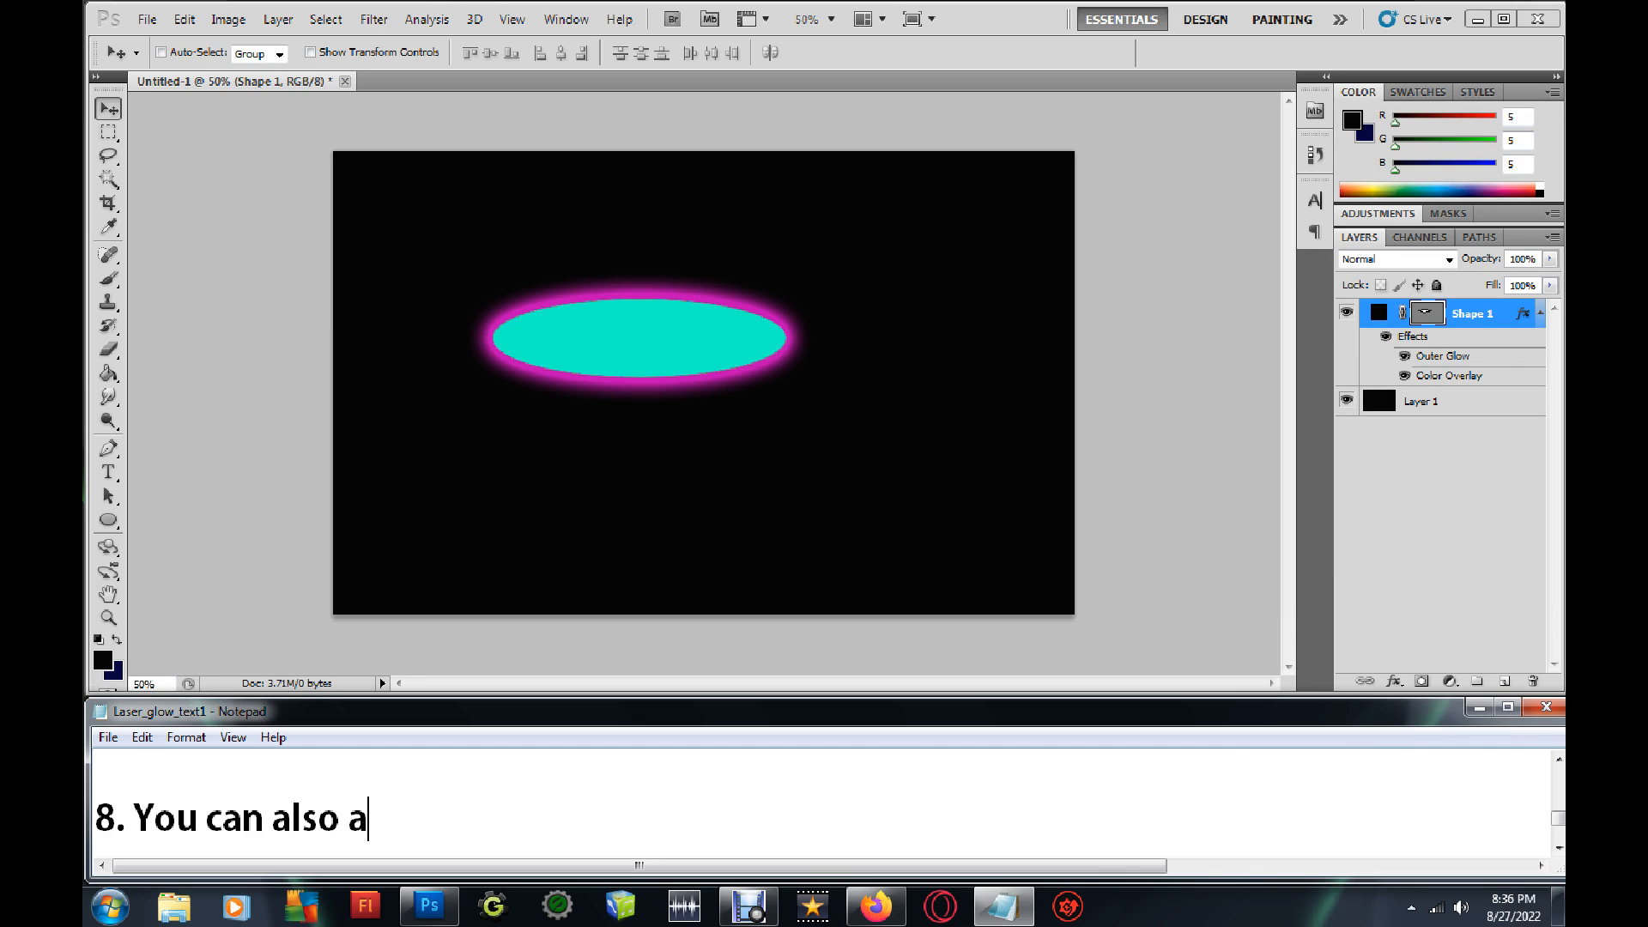
type("dd more")
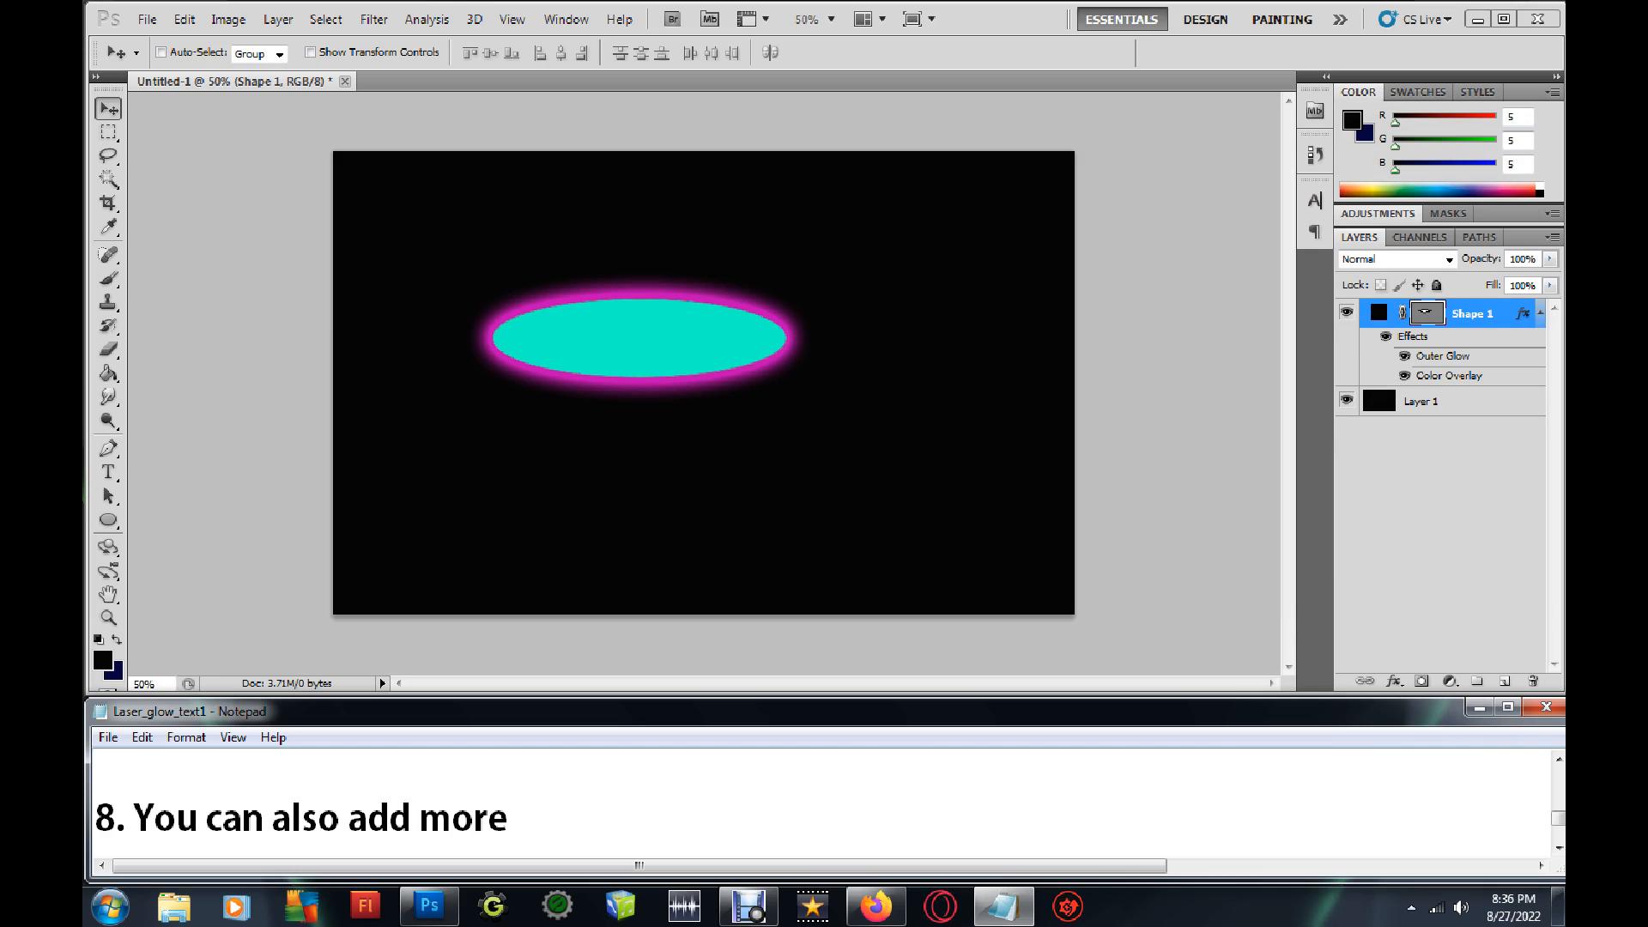
type(", by")
In Photoshop, shift the ellipse slightly up and right, and place a duplicate of it below and to its right.
key("alt+Tab")
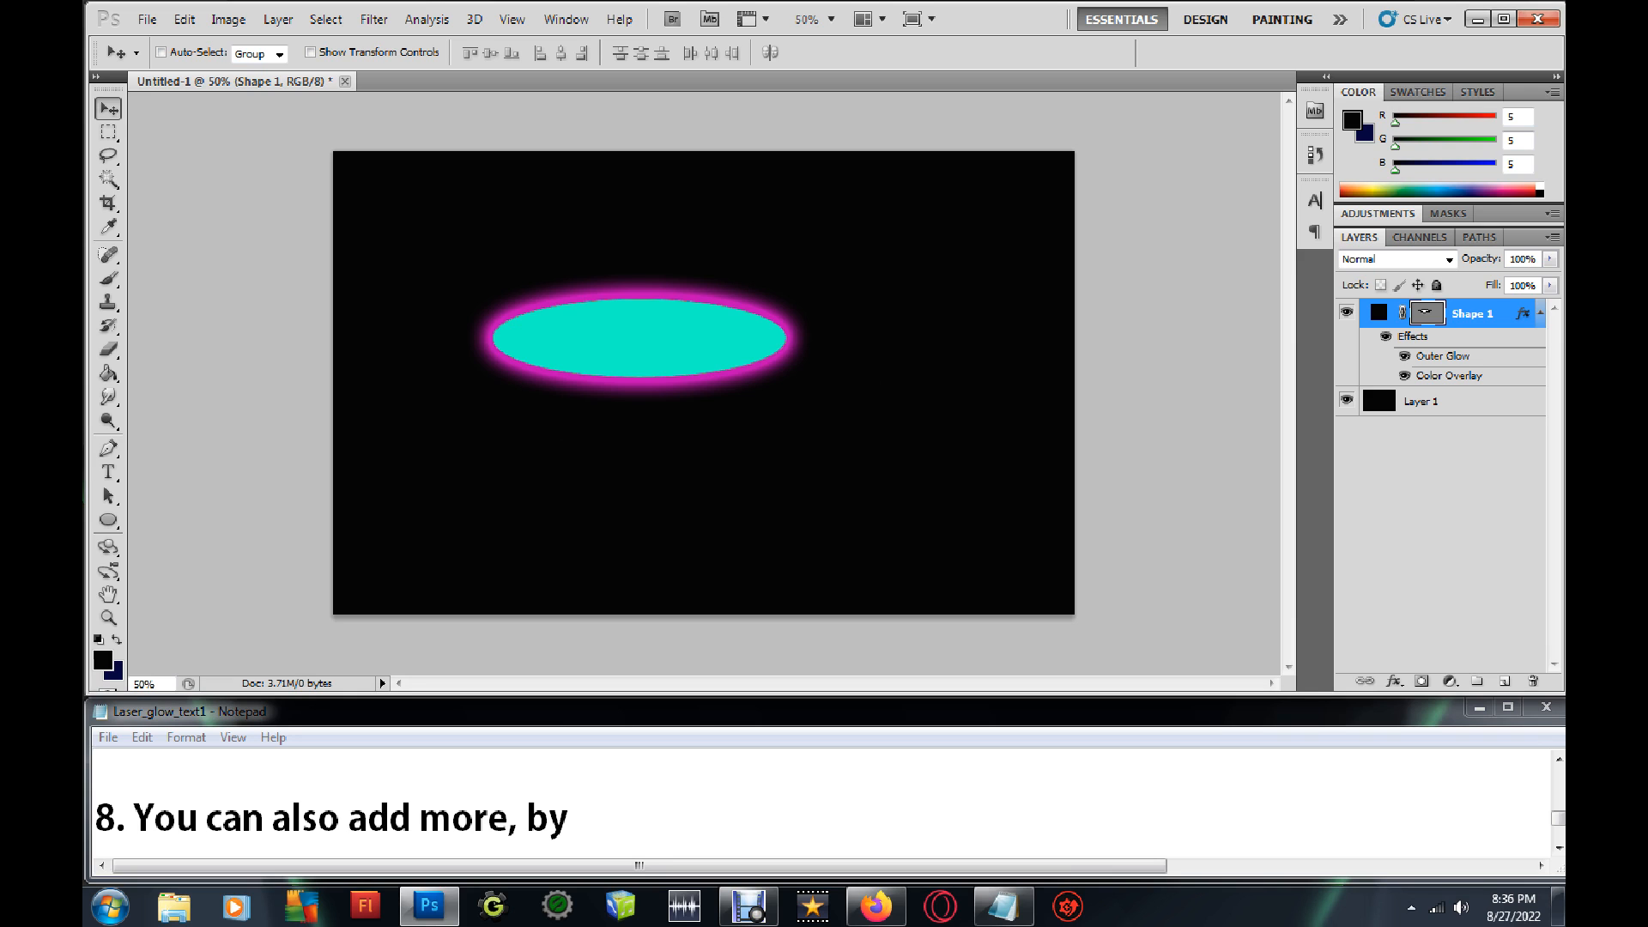
left_click_drag(640, 337, 665, 310)
left_click_drag(665, 311, 780, 439)
Switch to Notepad and continue instruction 8 with "Holding down Alt & pressing down the the mouse".
left_click(577, 819)
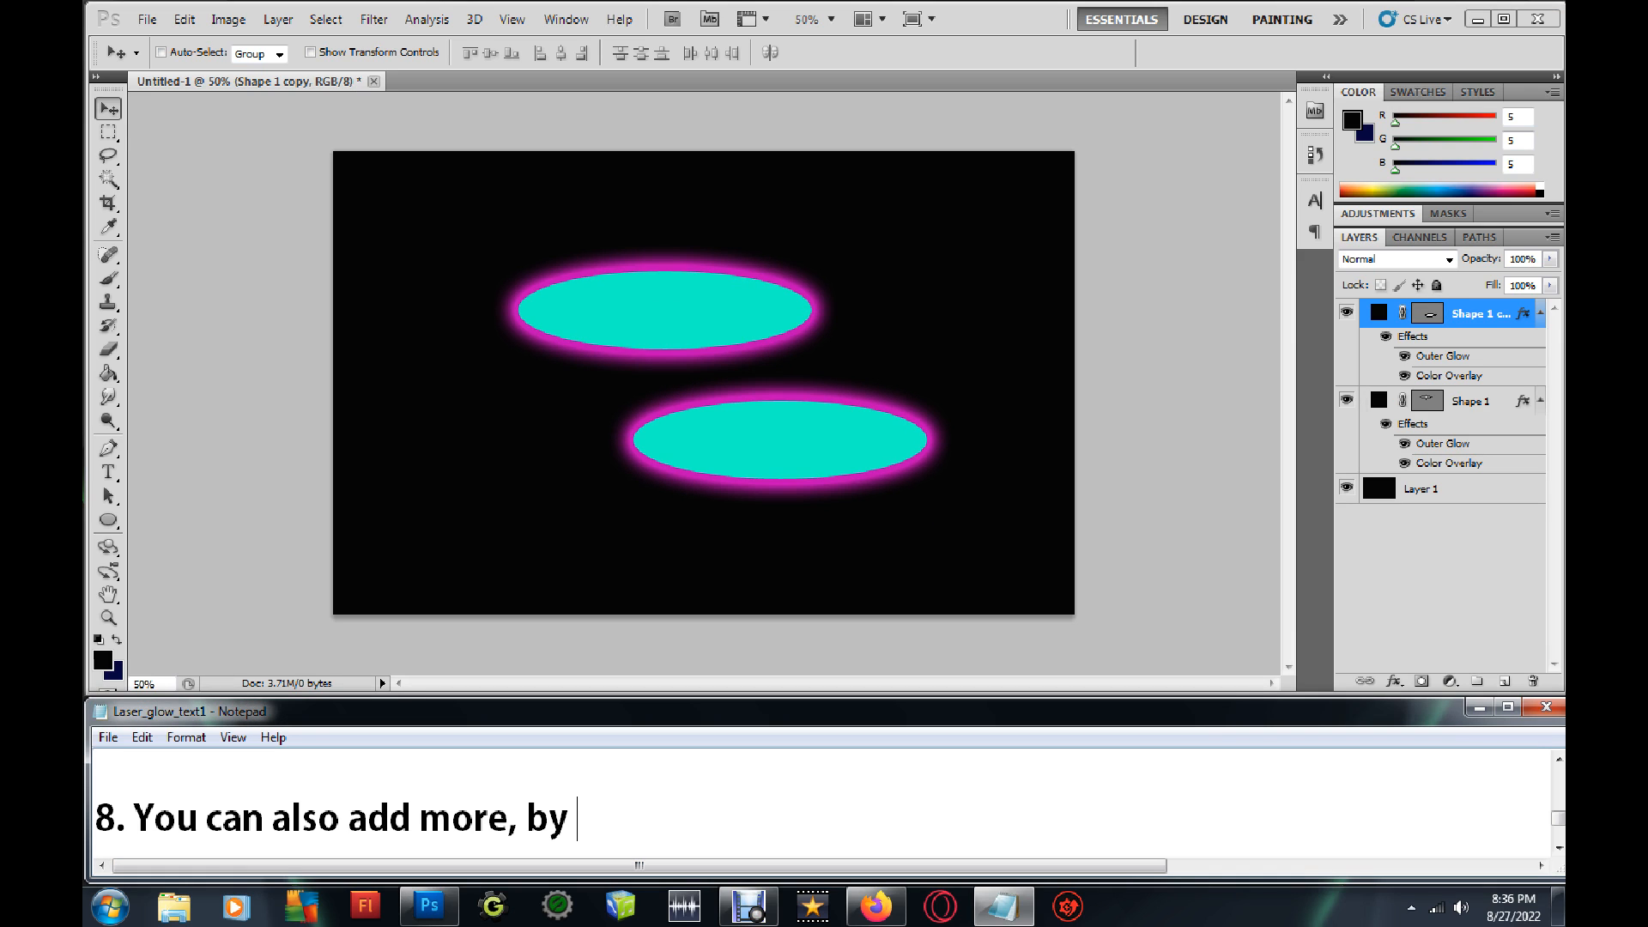
type("hol")
key("BackSpace")
key("BackSpace")
key("BackSpace")
type("Holding down ")
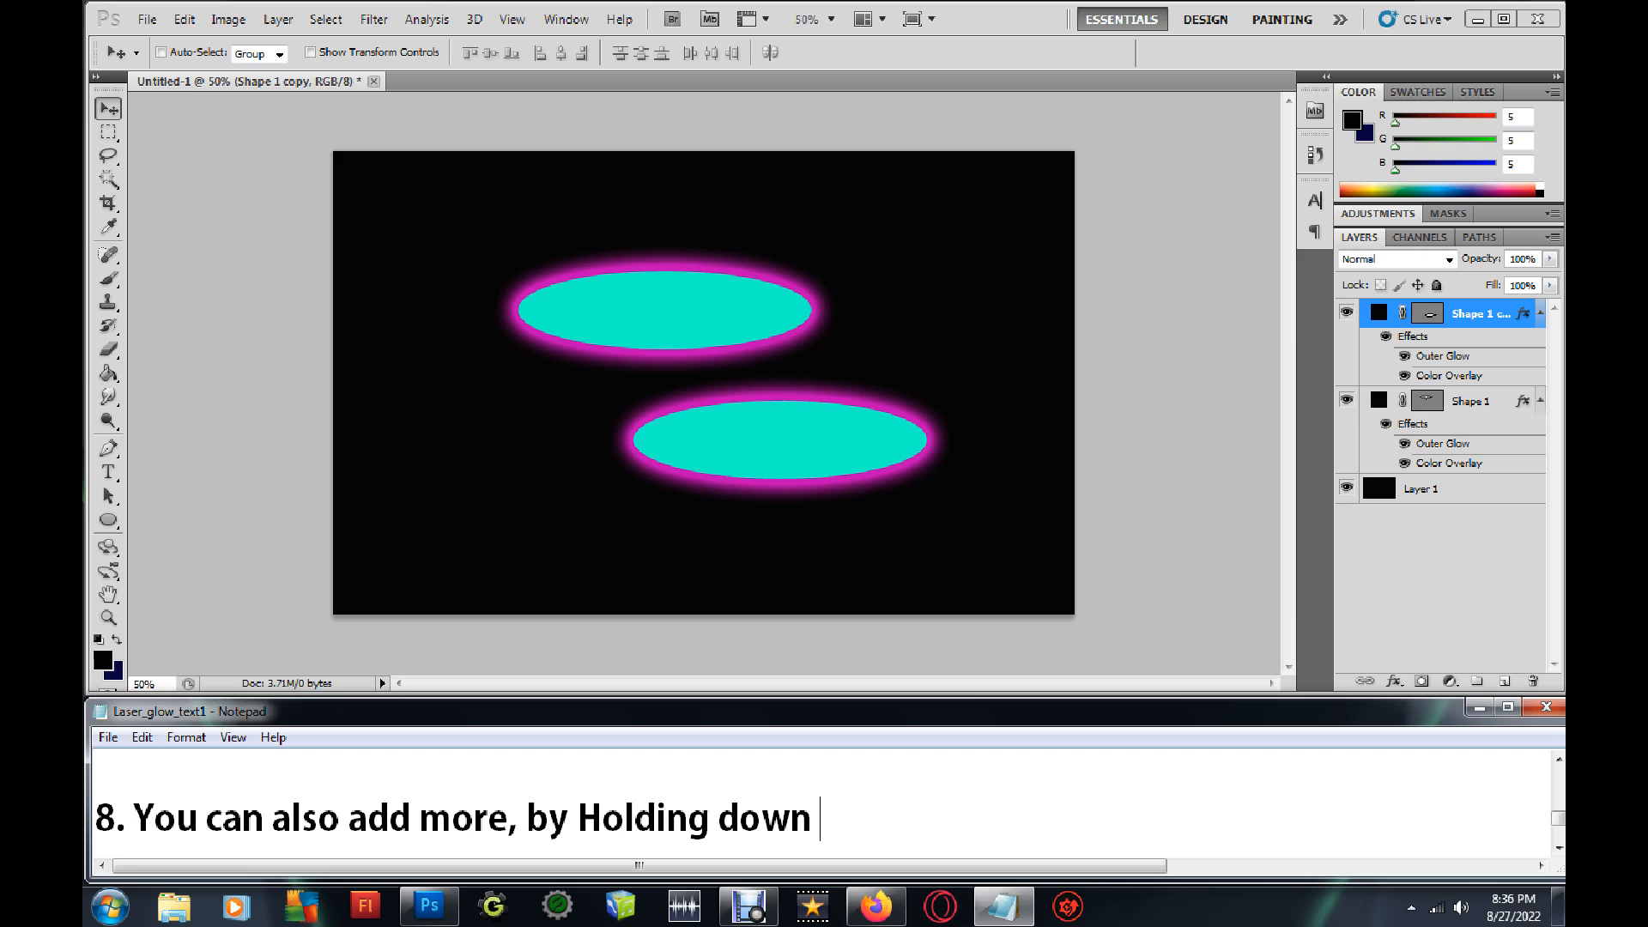
type("Alt &")
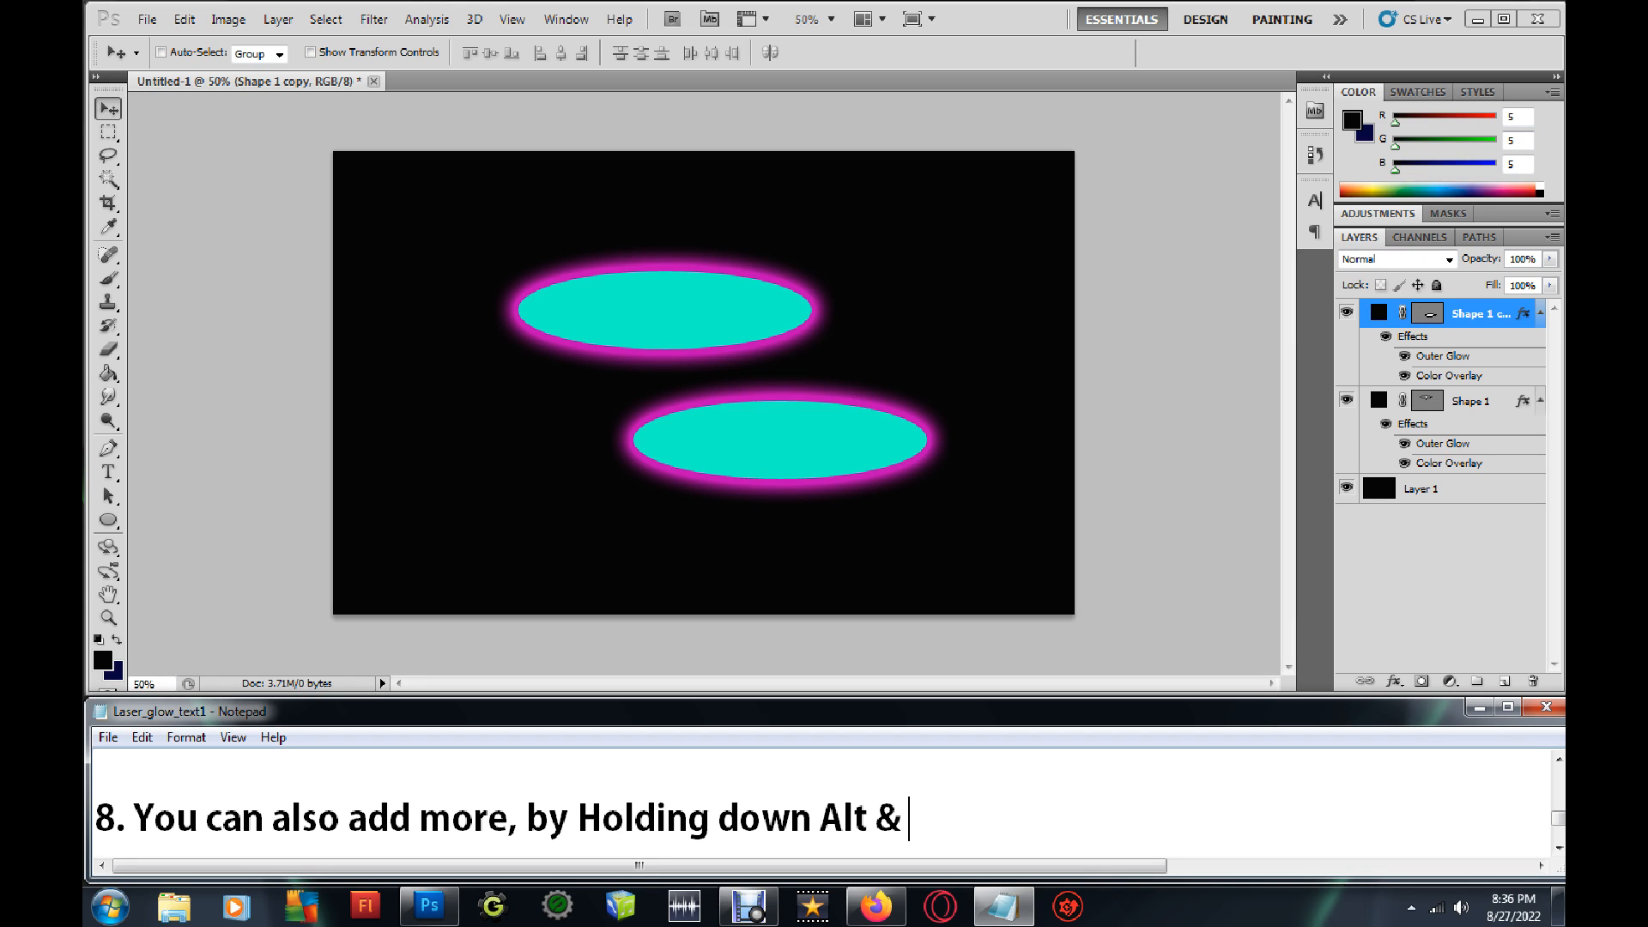
type(" press")
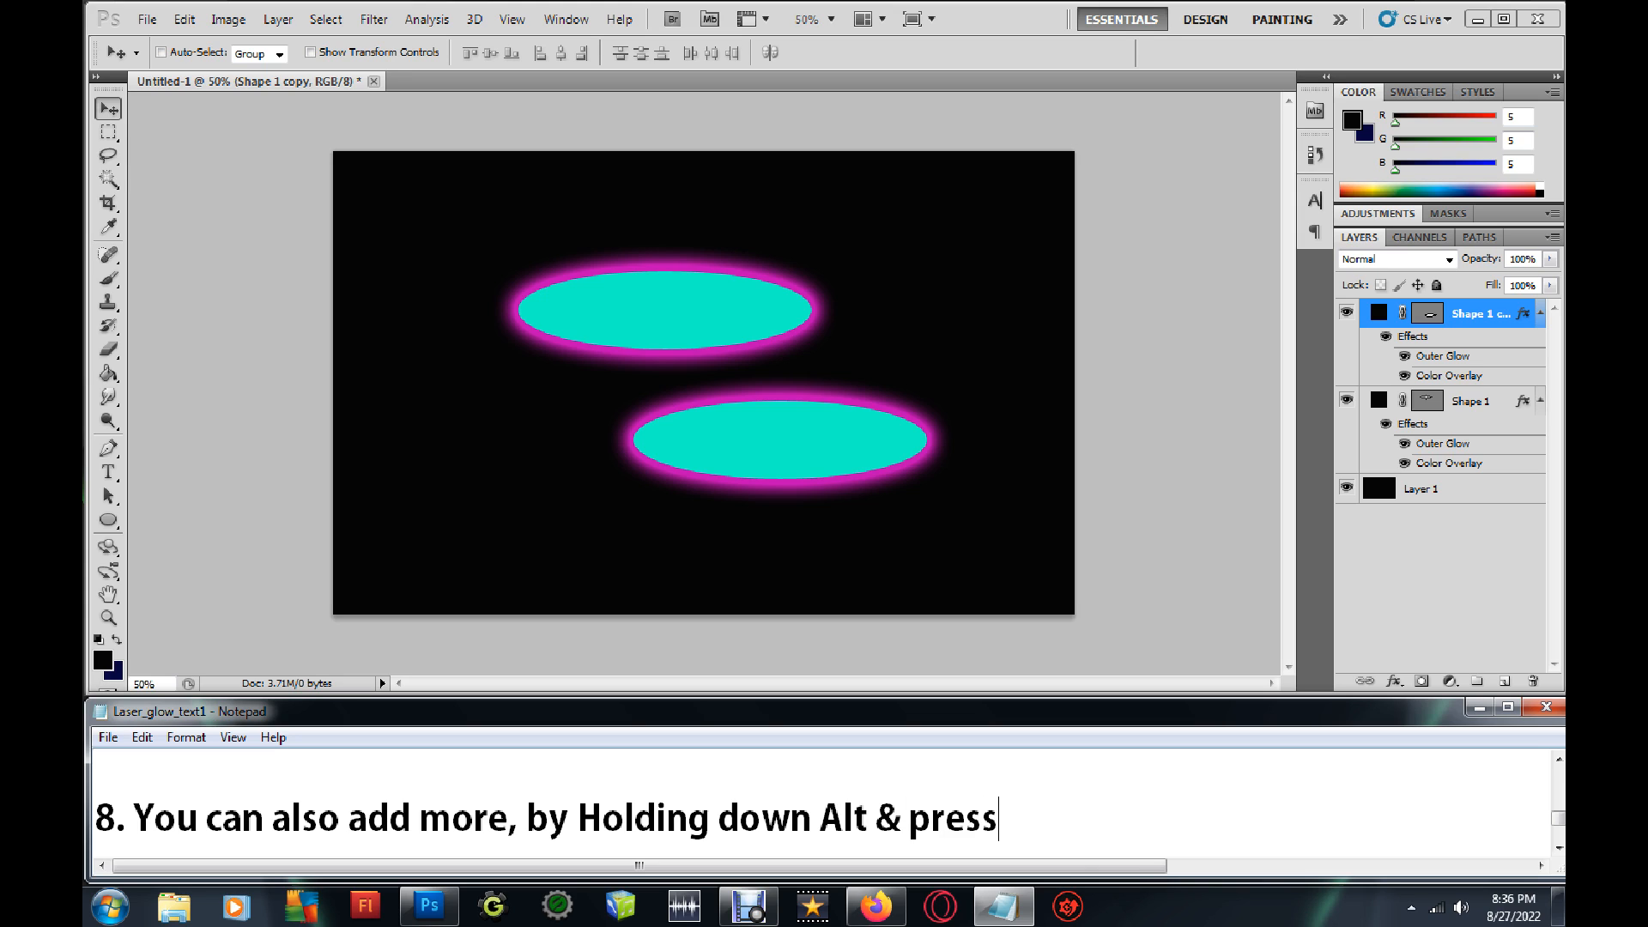
type("ing down the ")
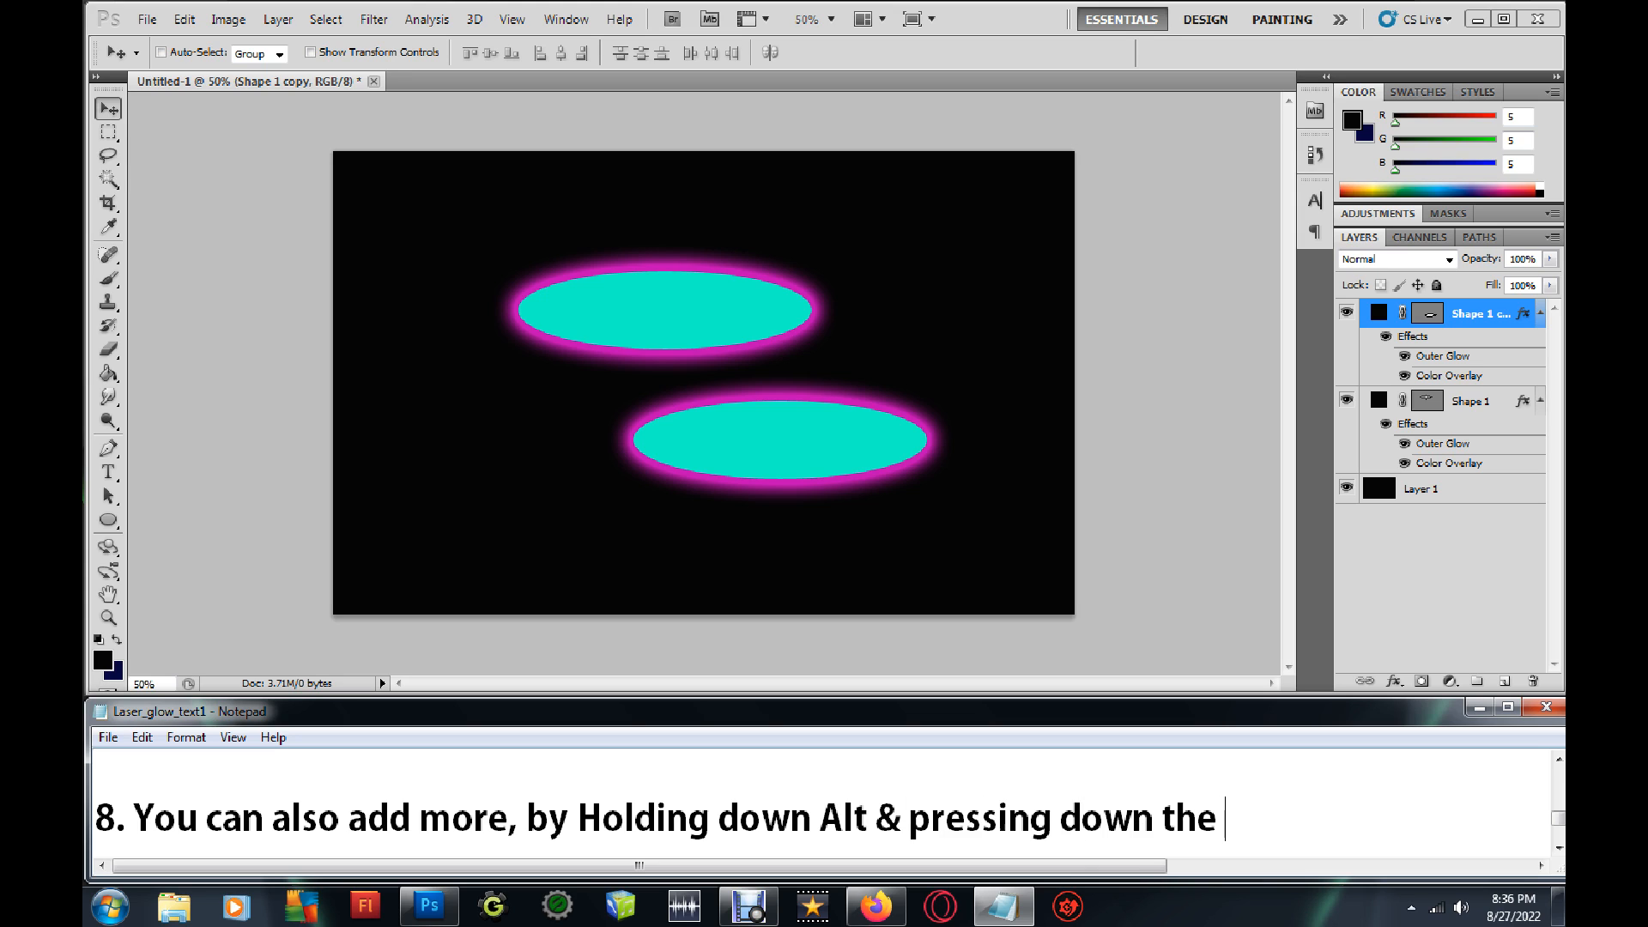
type("the mouse")
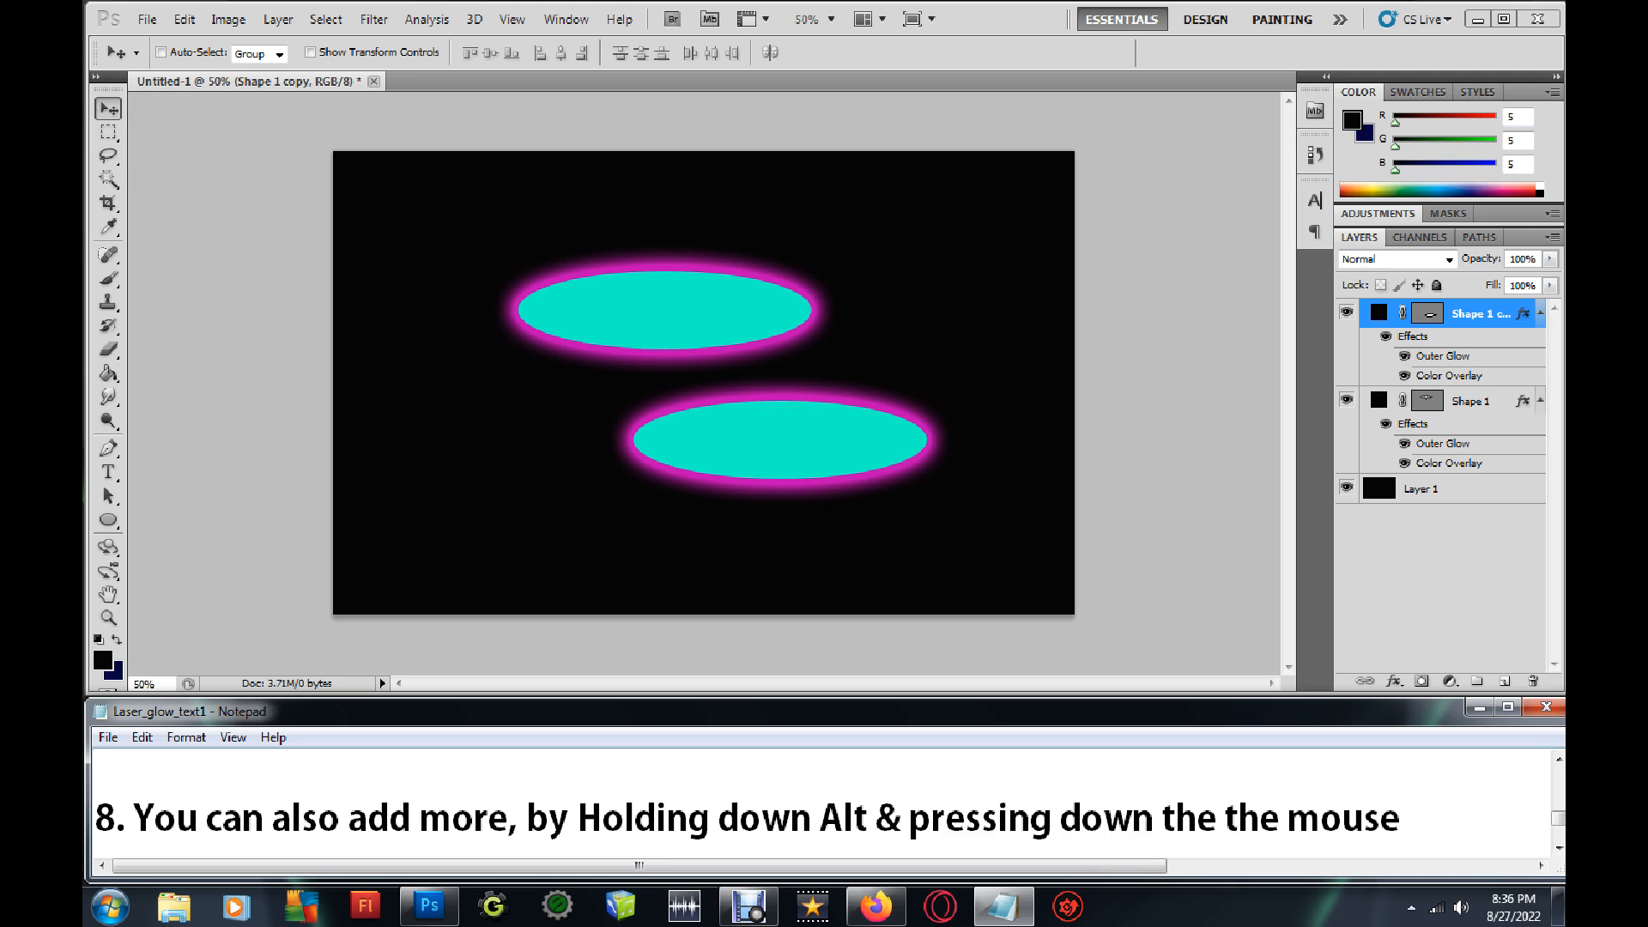
Remove the words "down the the mouse" from the end of instruction 8.
key("BackSpace")
key("BackSpace")
key("BackSpace")
key("BackSpace")
key("BackSpace")
key("BackSpace")
key("BackSpace")
key("BackSpace")
key("BackSpace")
key("BackSpace")
key("BackSpace")
key("BackSpace")
key("BackSpace")
key("BackSpace")
key("BackSpace")
key("BackSpace")
key("BackSpace")
key("BackSpace")
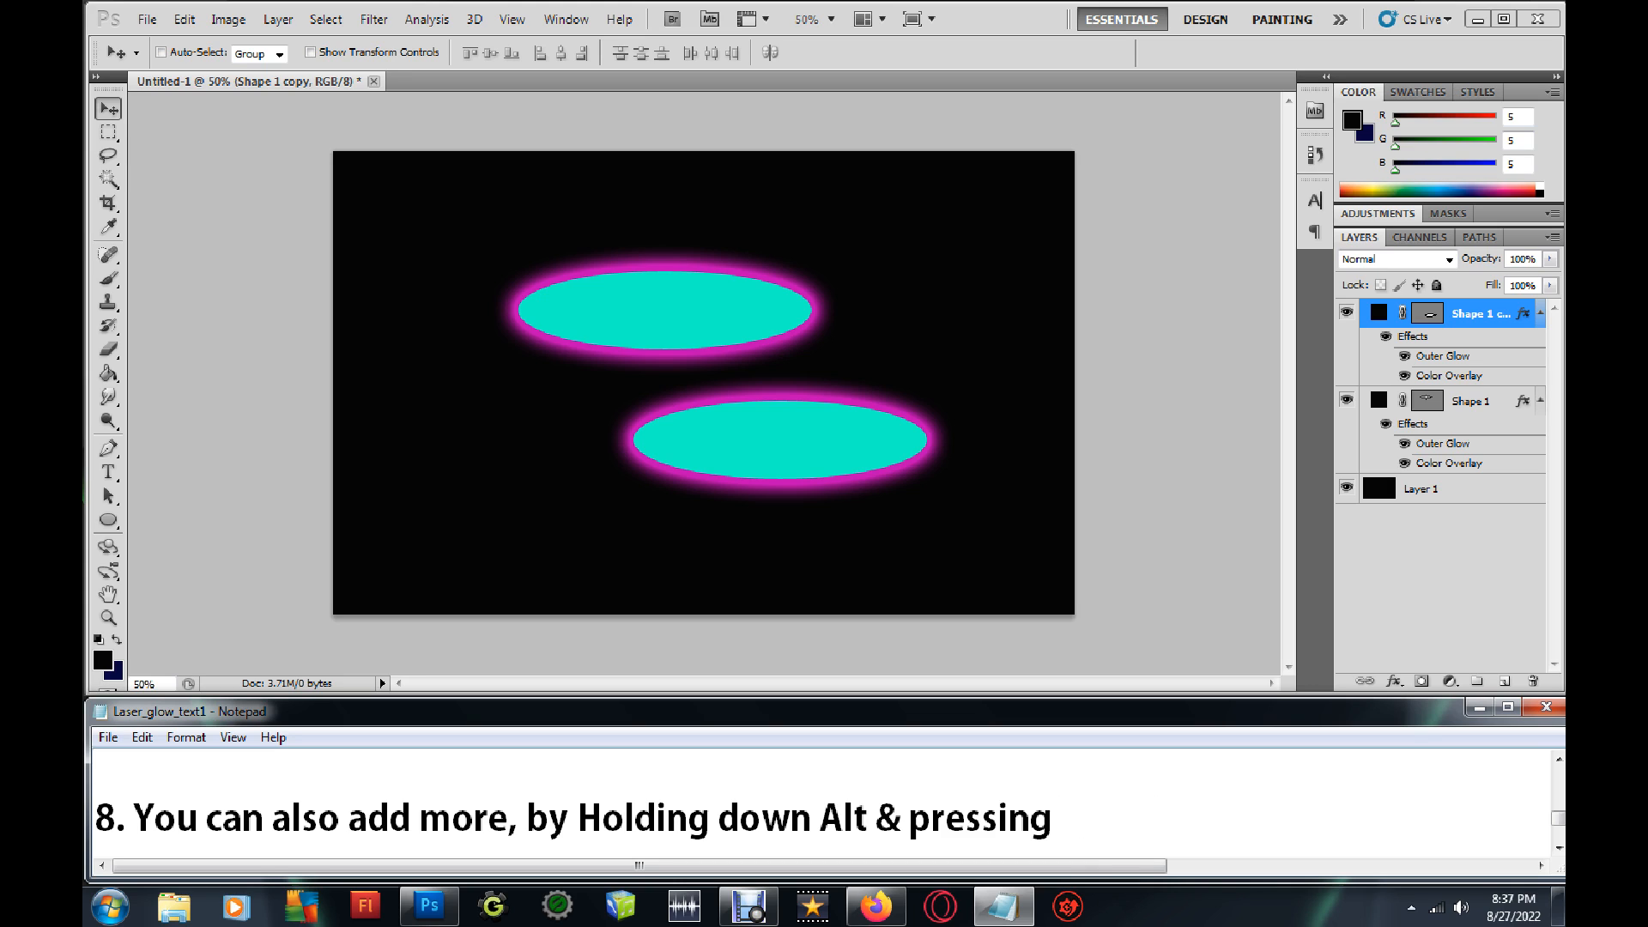
Complete instruction 8 with "down on the Left button on the mouse, drag another image out.".
type("down")
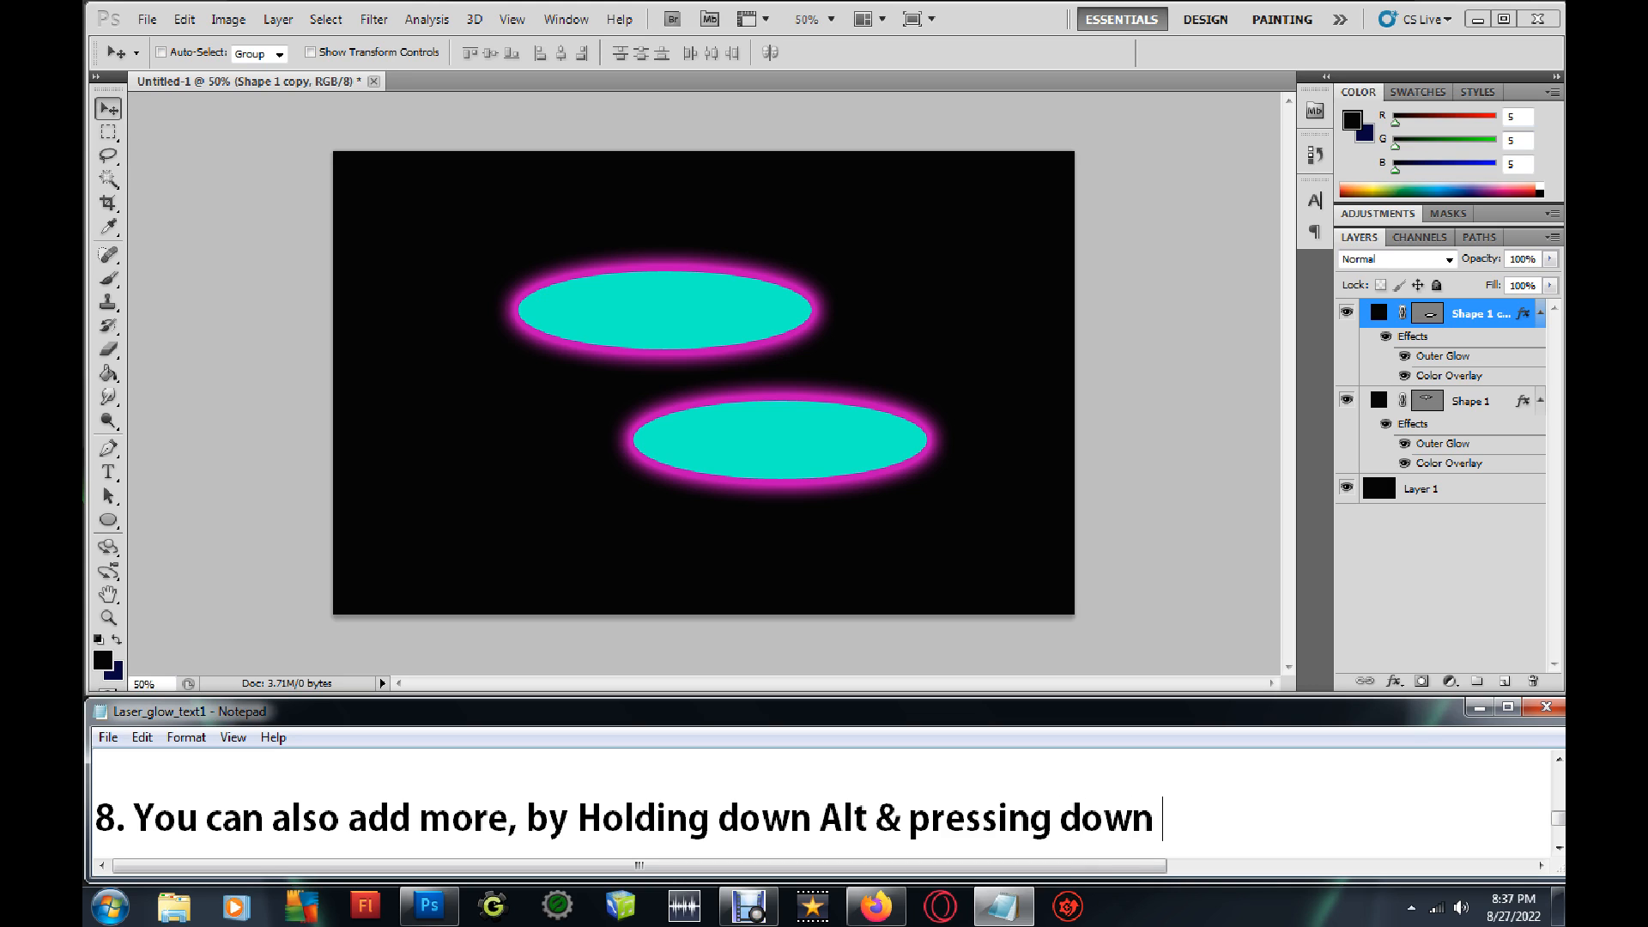
type(" on the l")
key("BackSpace")
type("L")
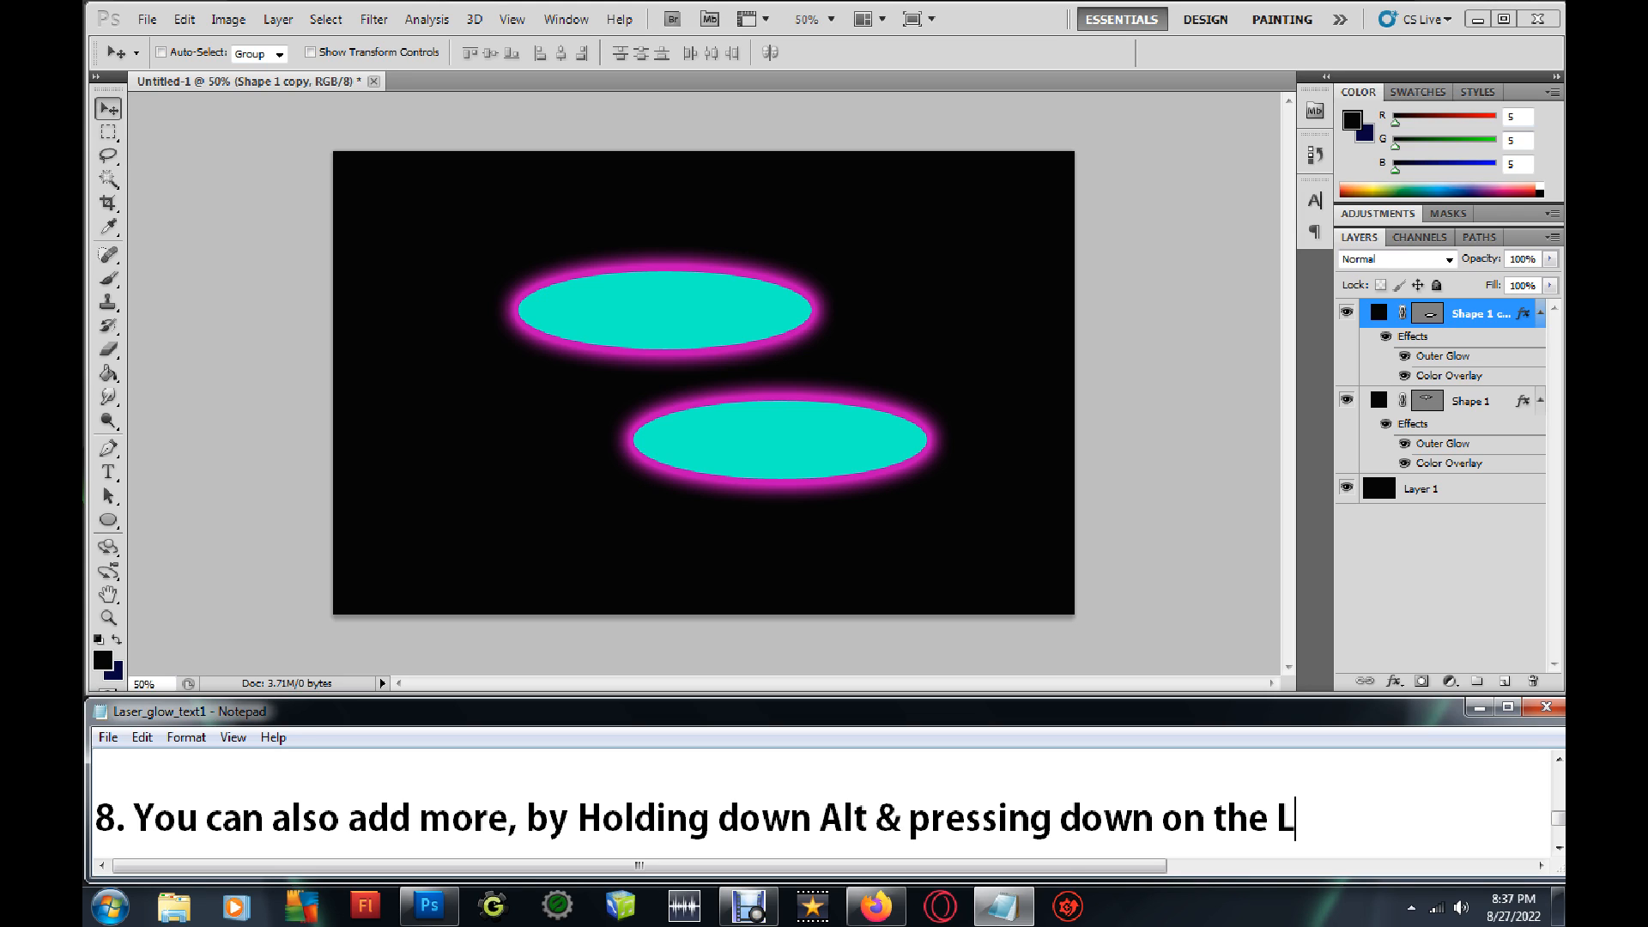
type("eft button ")
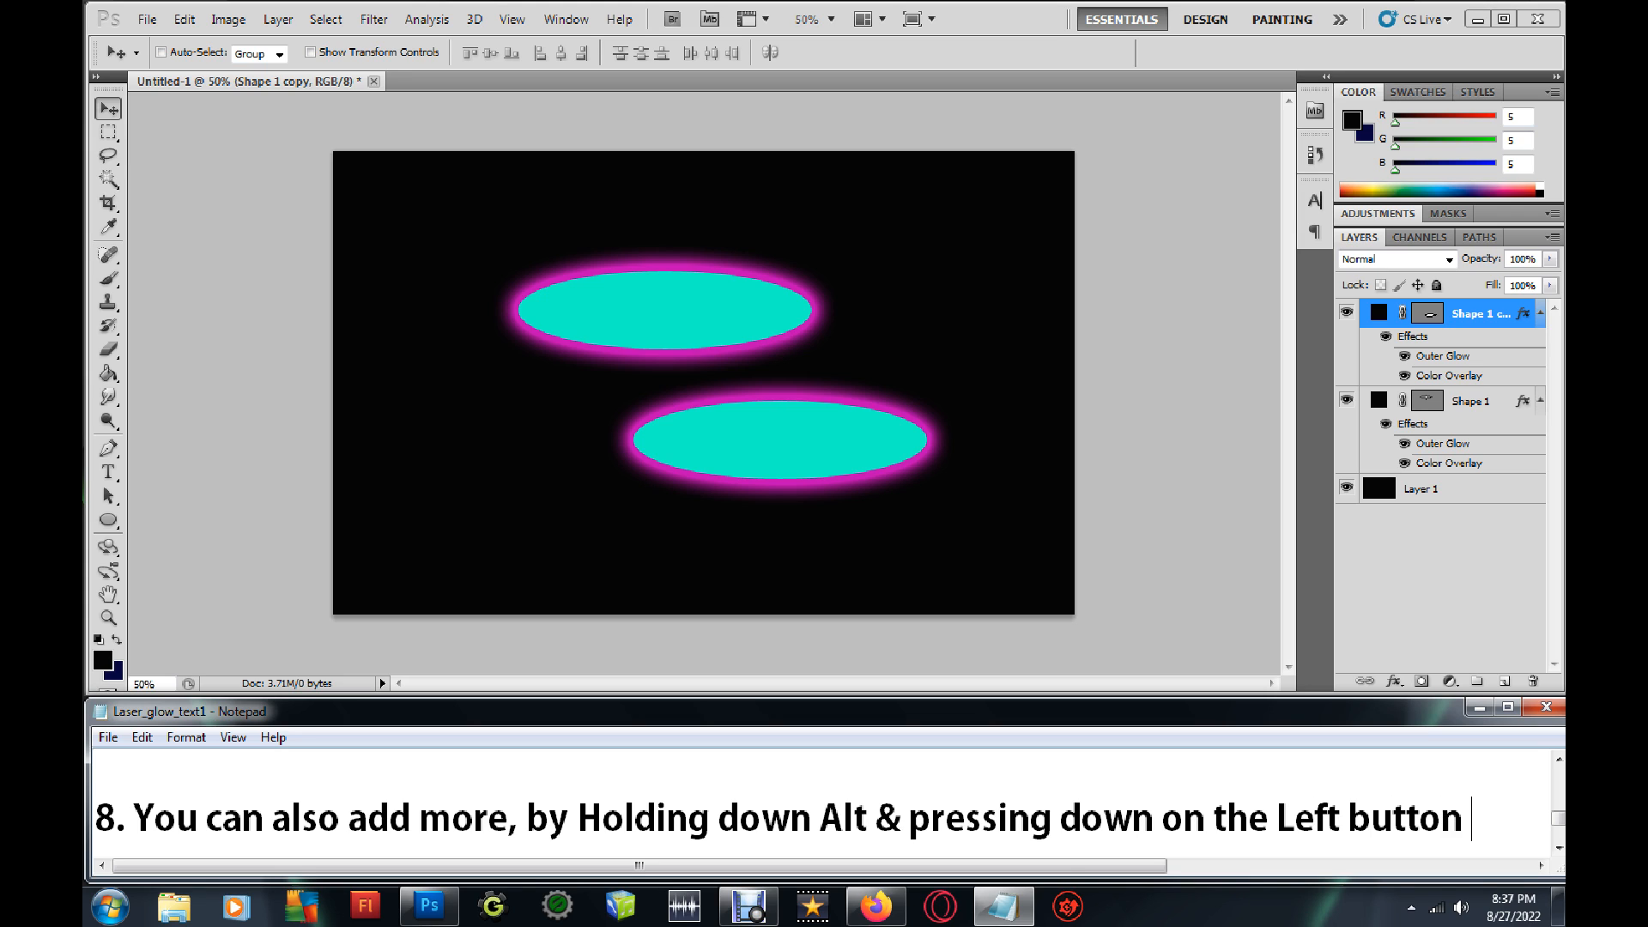
type("on the mous")
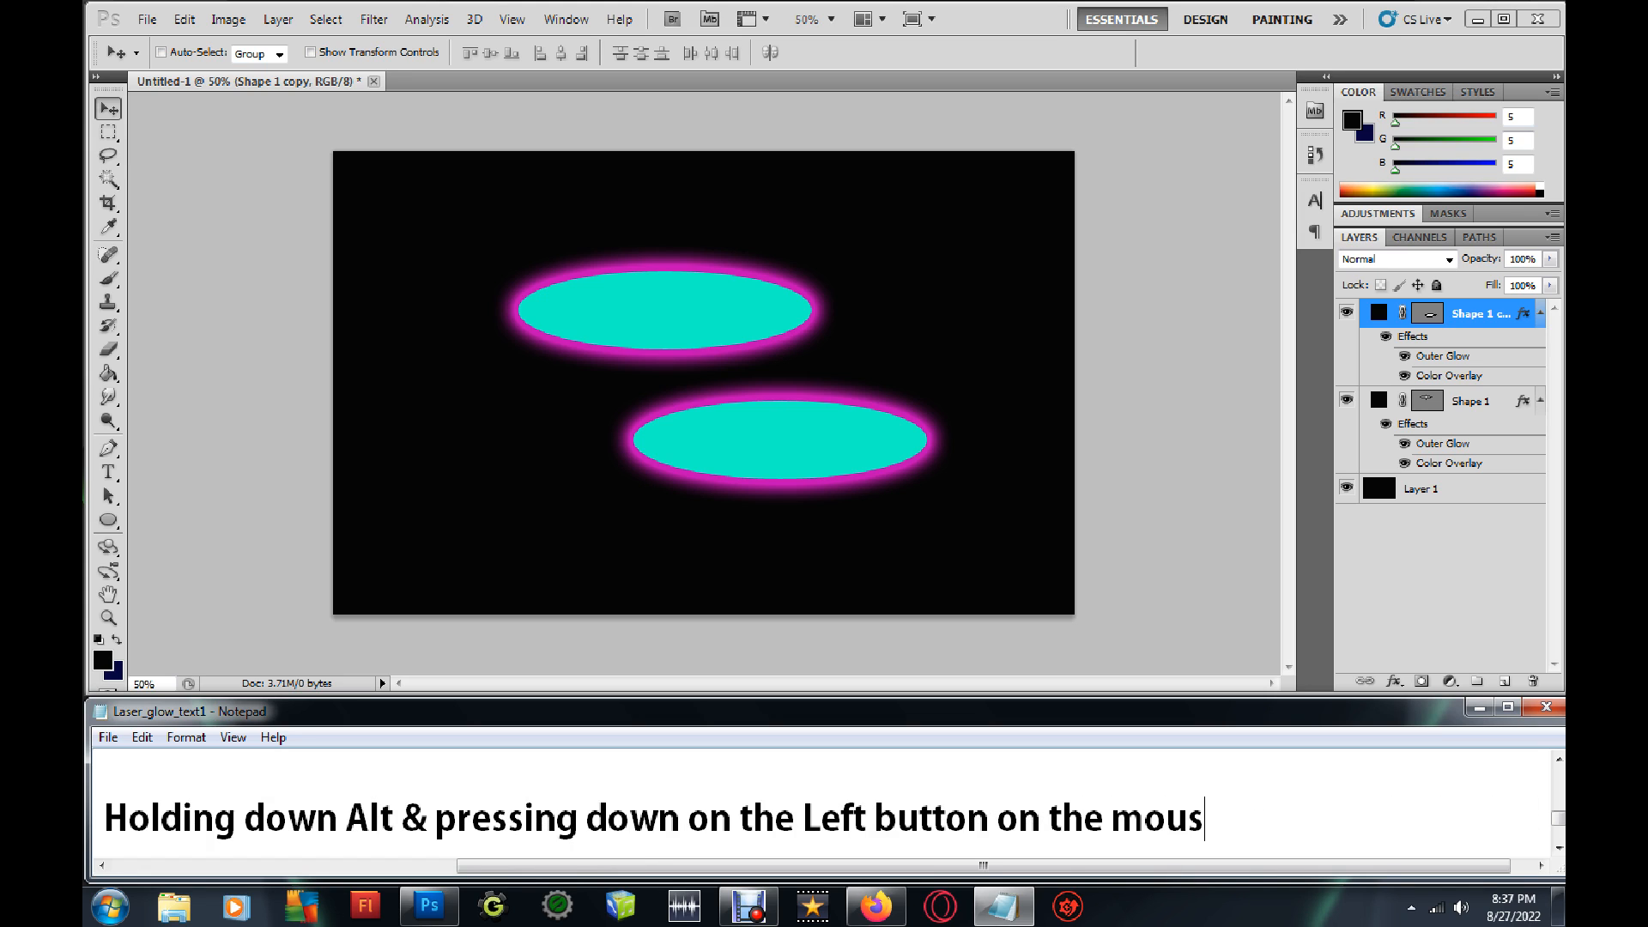
type("e, drag another ")
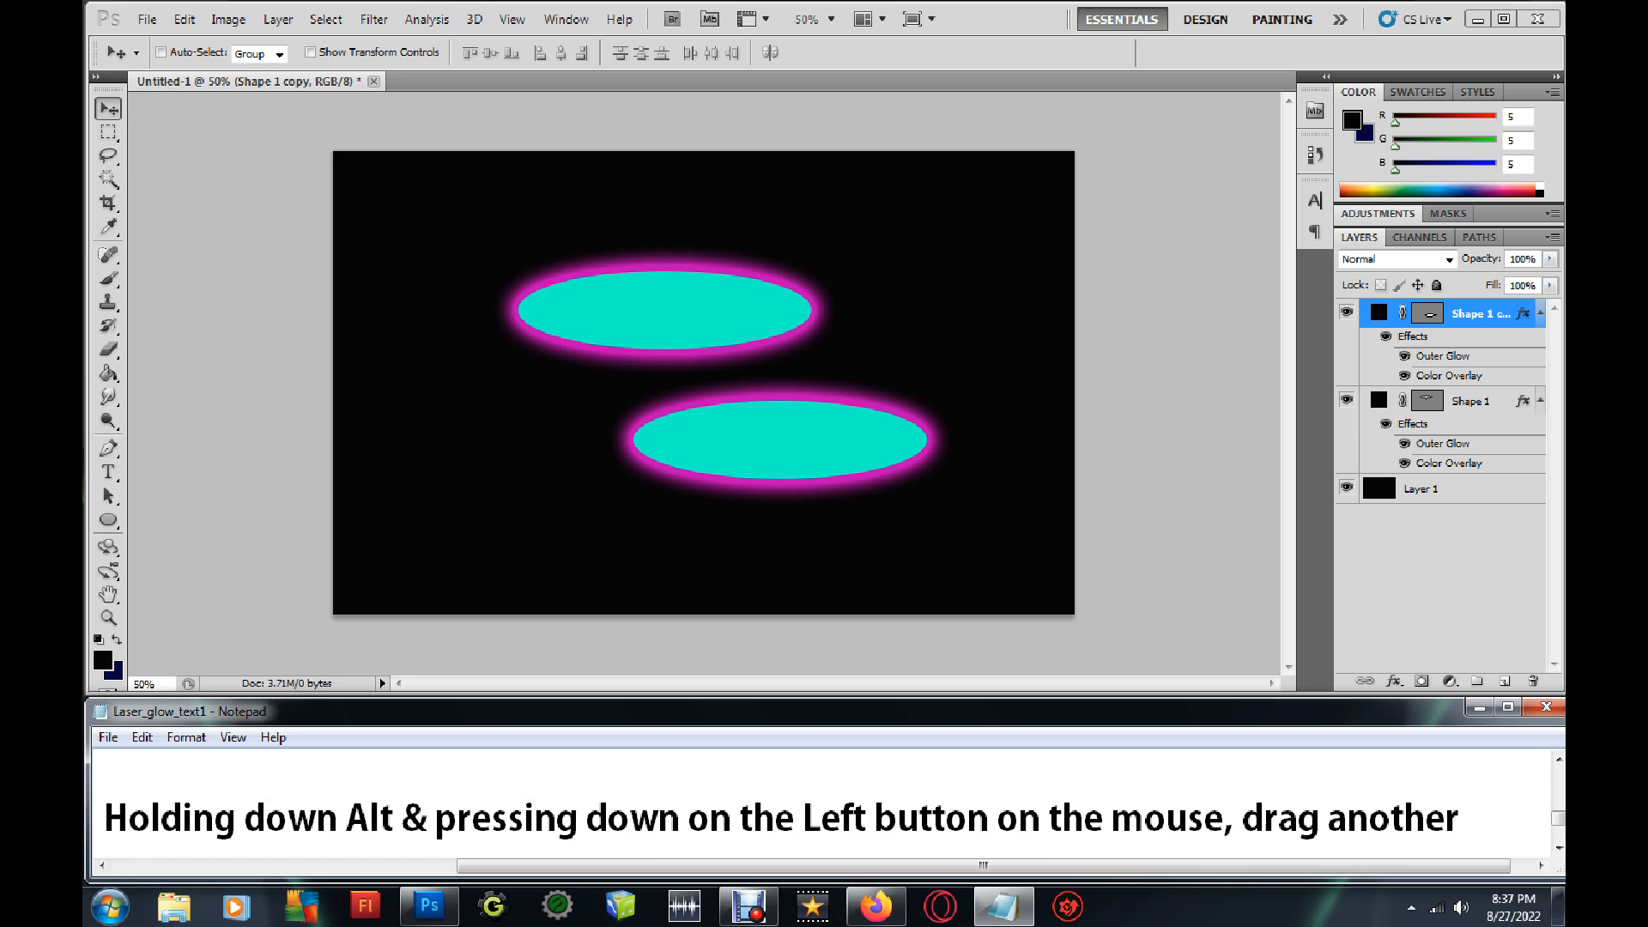
type("image out")
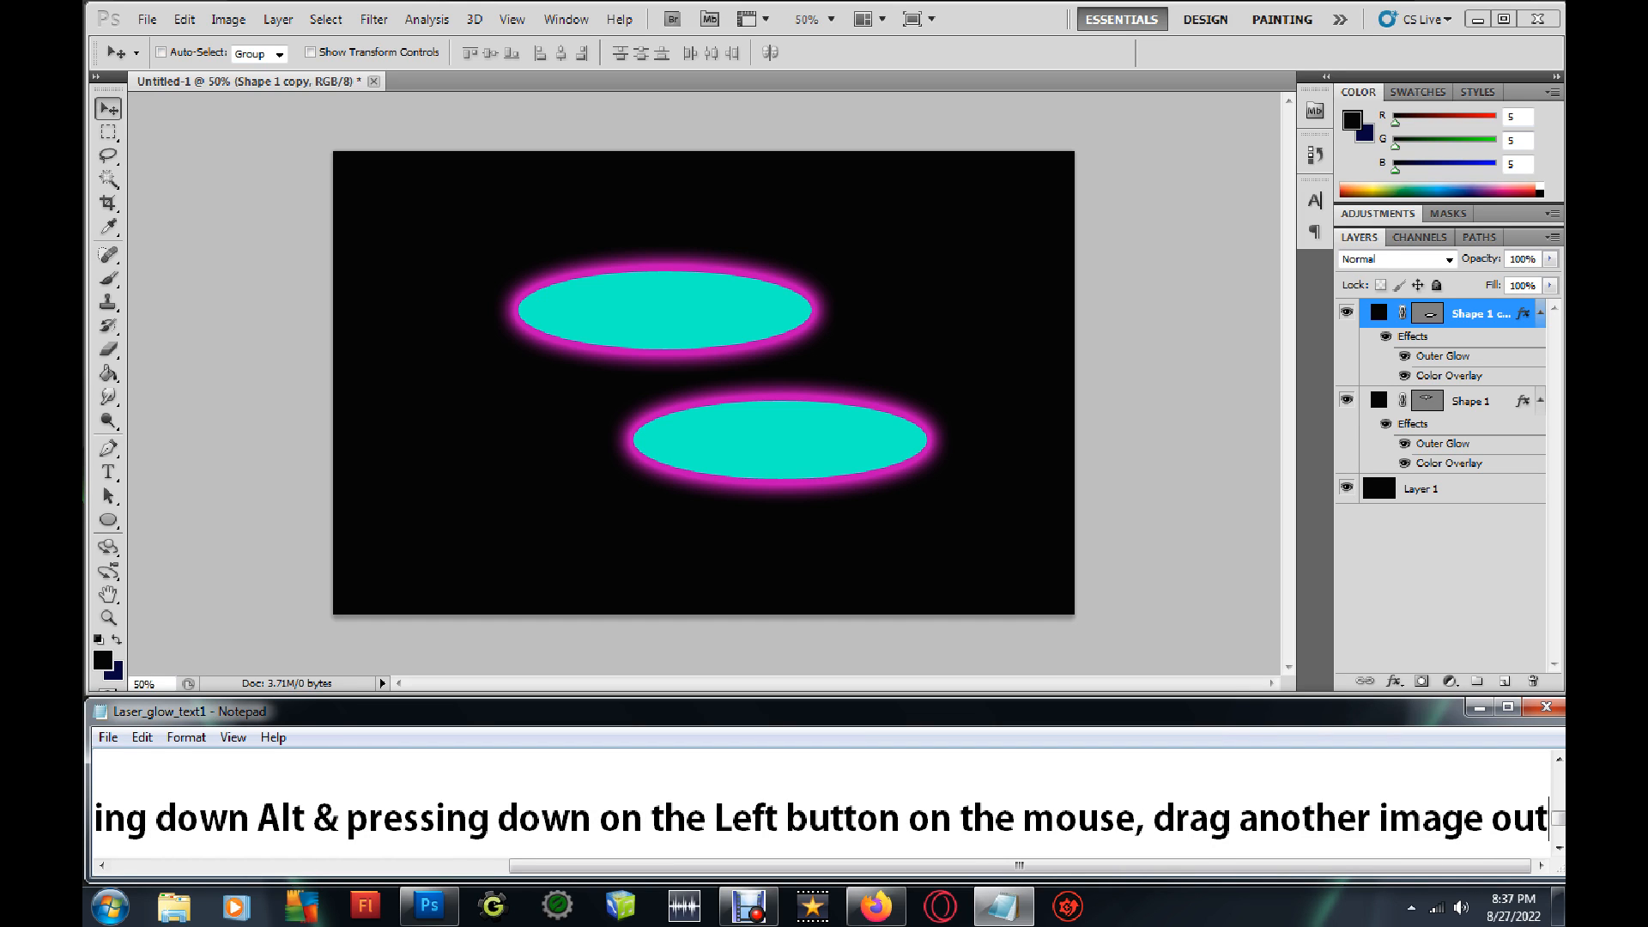
type(".")
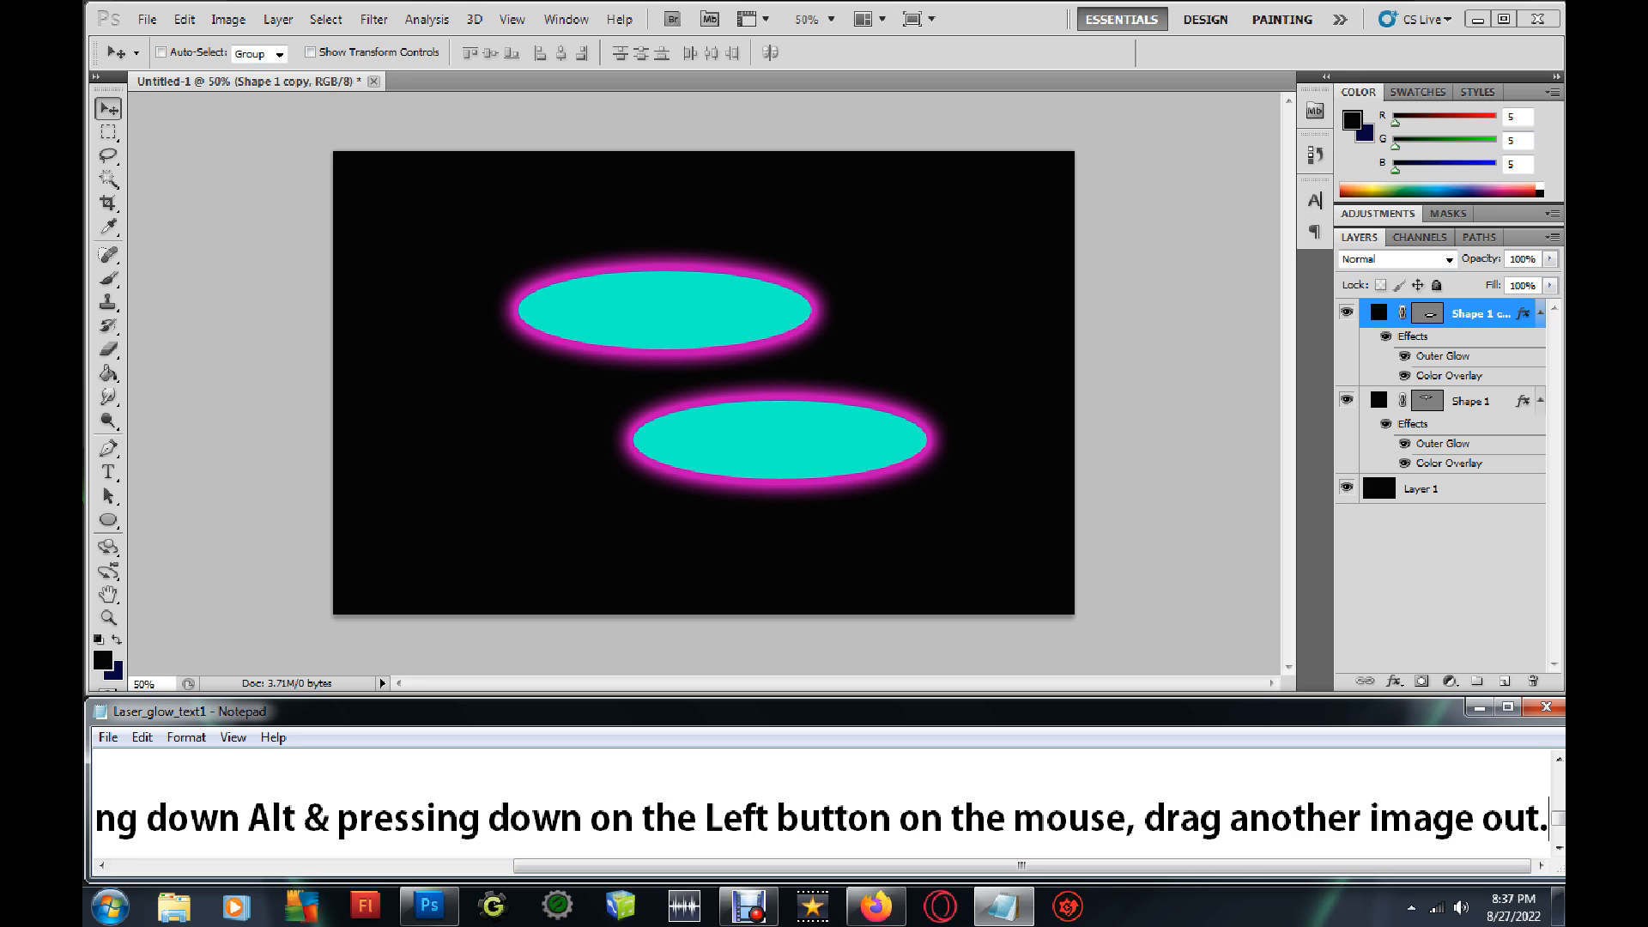
key("BackSpace")
left_click_drag(1014, 866, 798, 866)
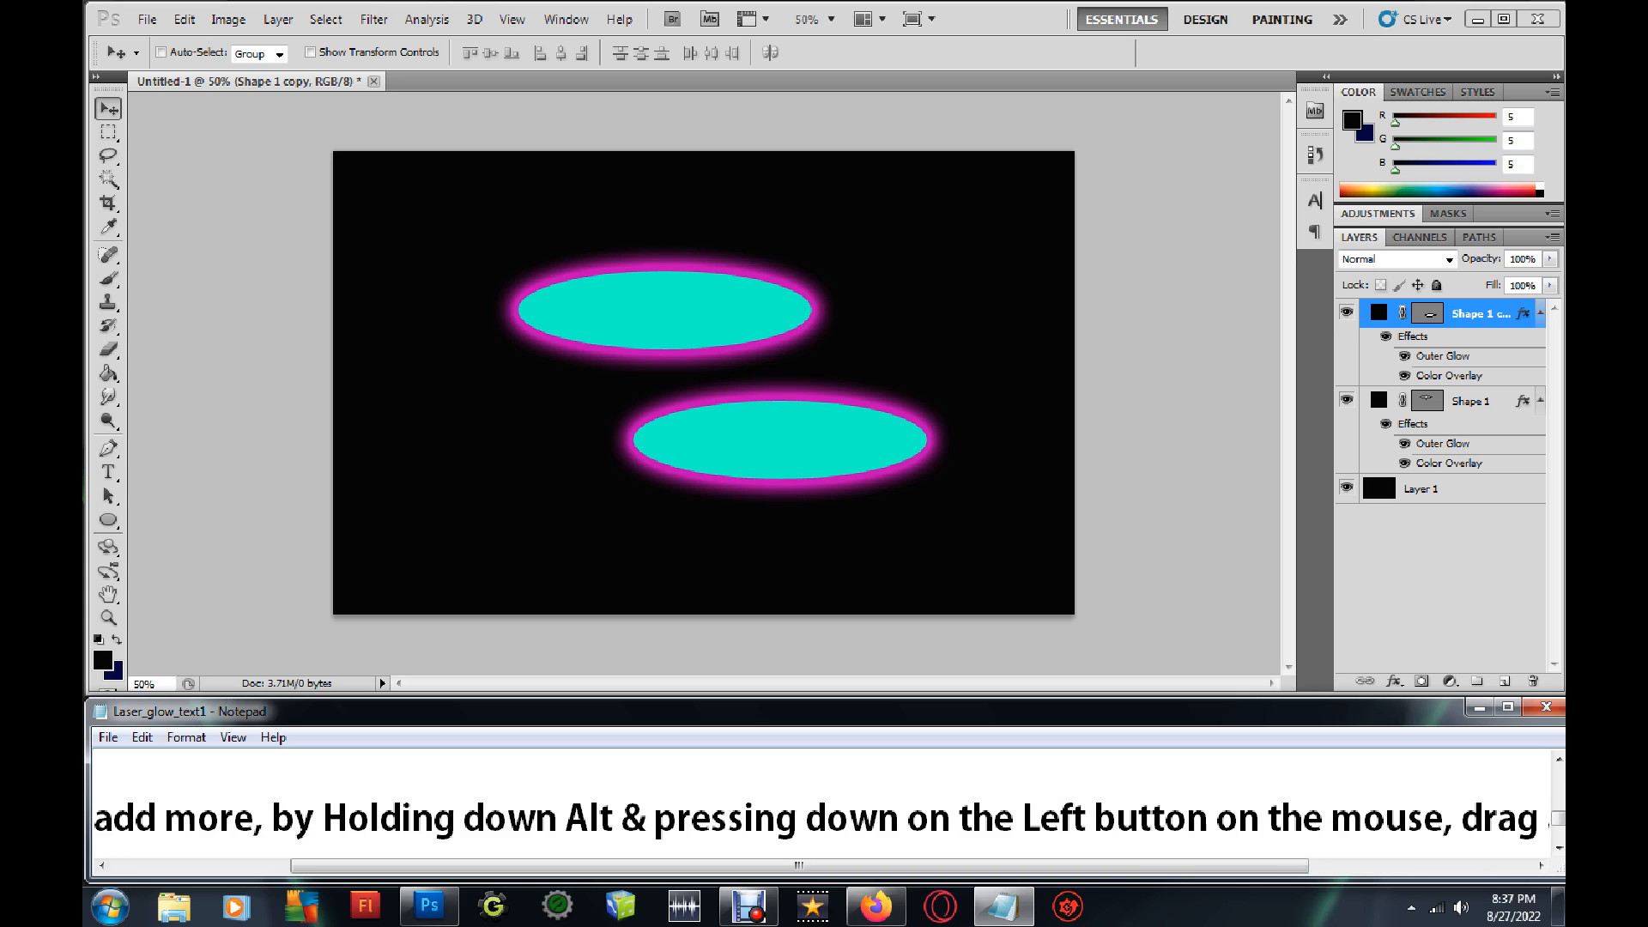
In Photoshop, place a duplicate of the lower ellipse near the canvas's lower-left corner, and return to the end of instruction 8 in Notepad.
key("alt+Tab")
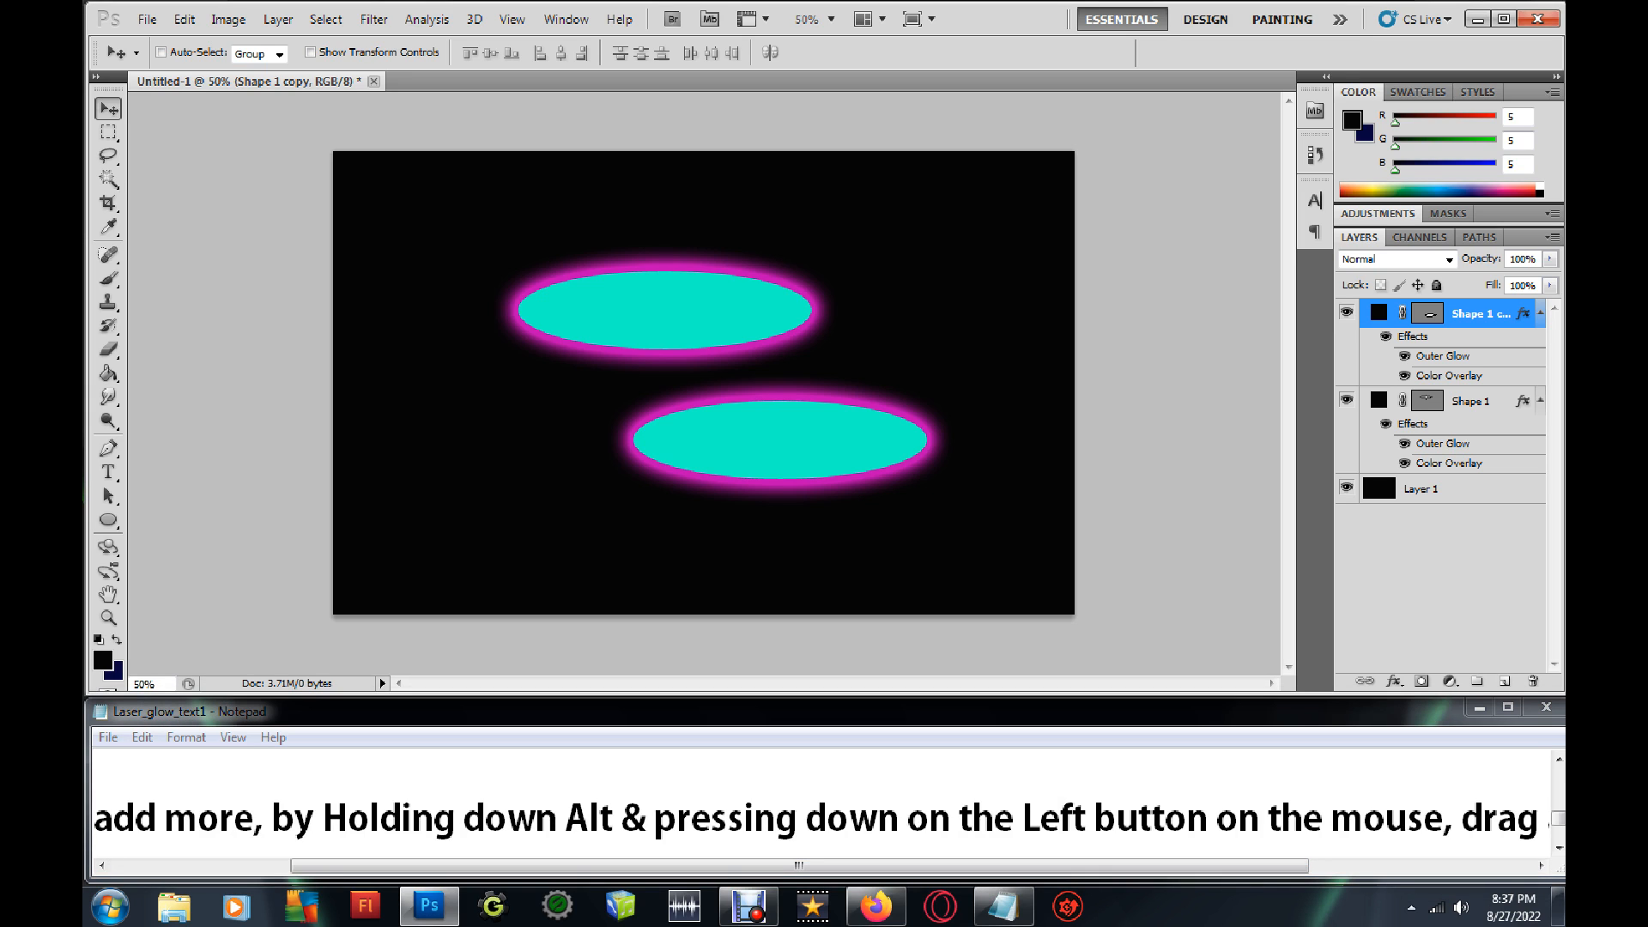
left_click_drag(780, 440, 559, 540)
left_click_drag(799, 865, 1021, 865)
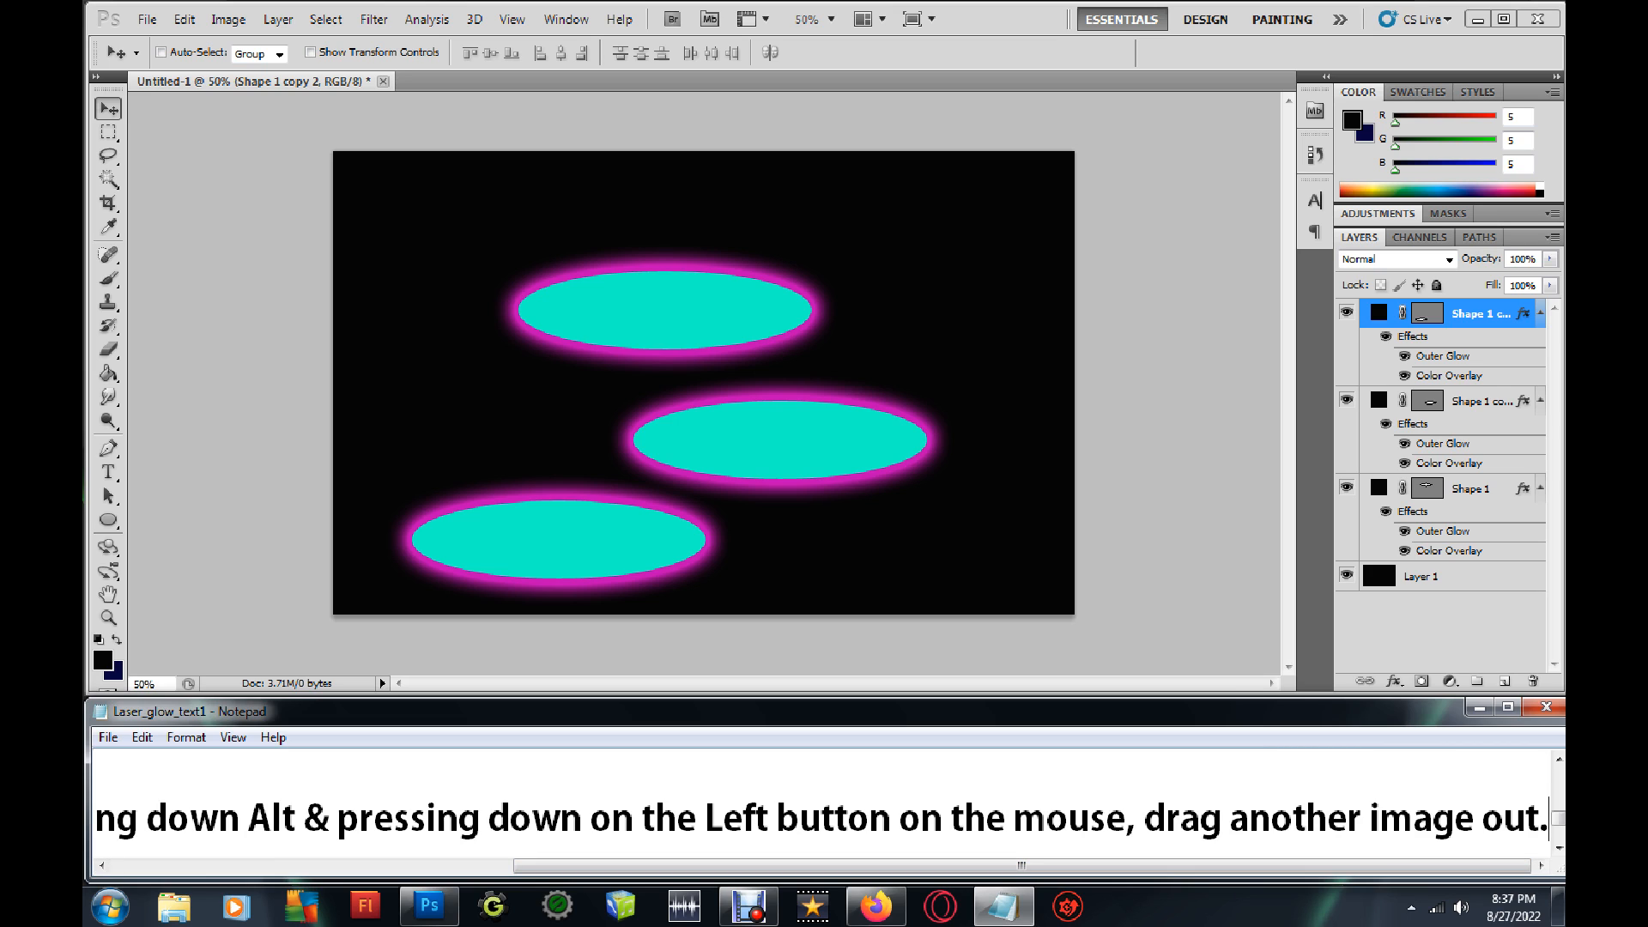
Back in Photoshop, scale the newest ellipse copy to 56.57%, move it to the canvas's lower right and apply the transformation.
key("alt+Tab")
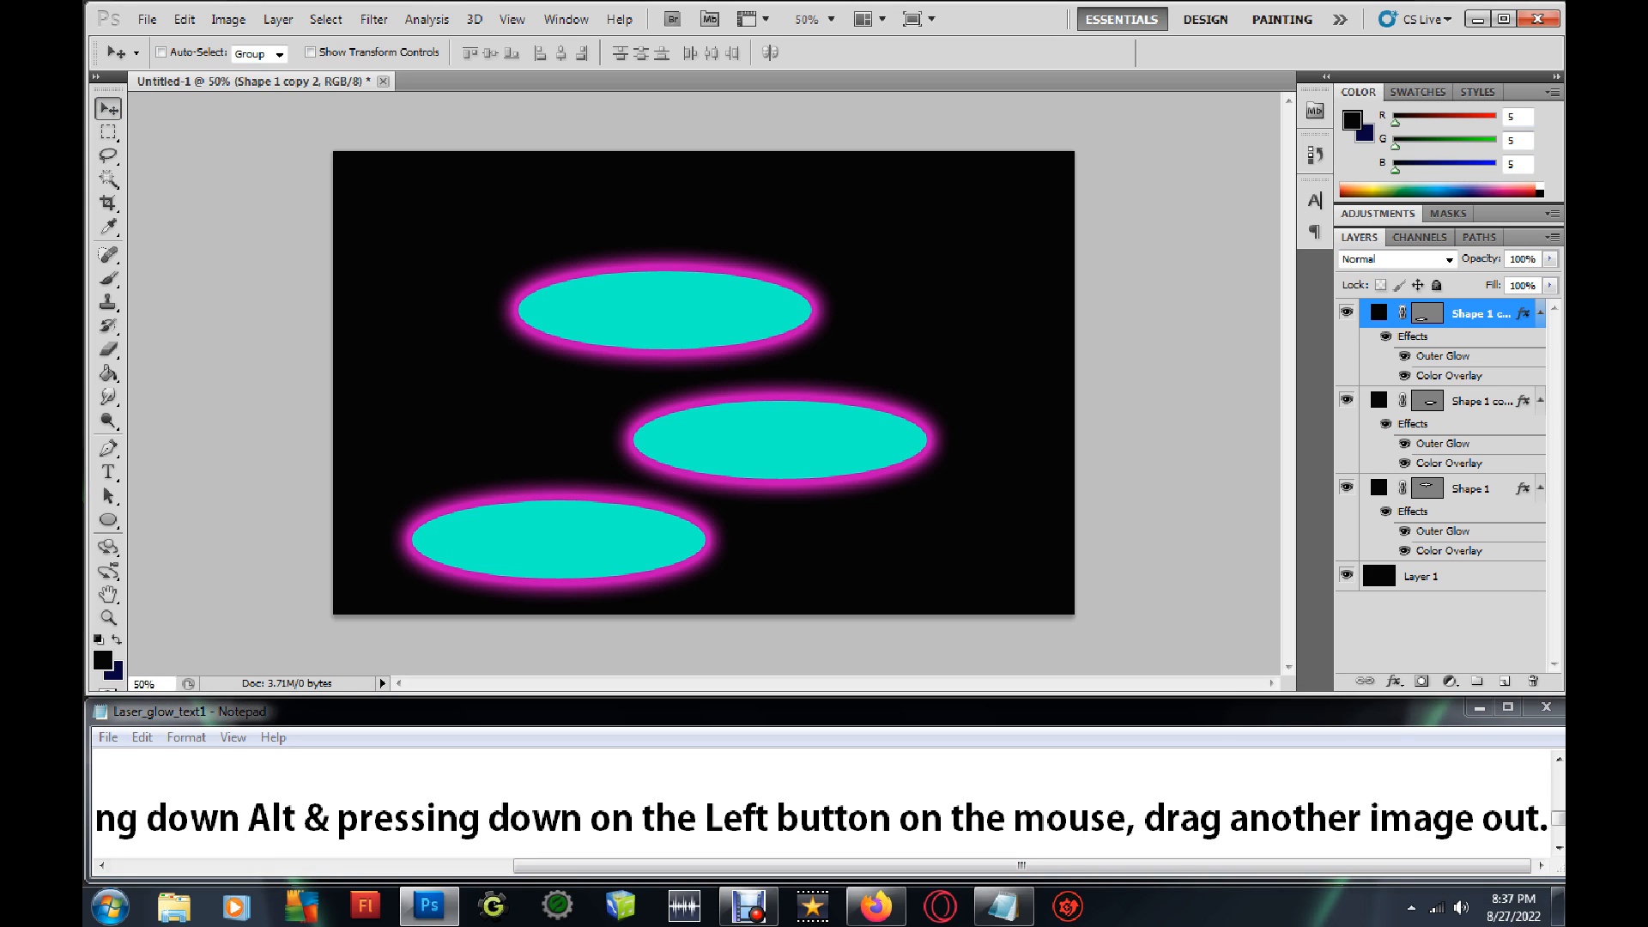
key("ctrl+t")
left_click_drag(706, 579, 916, 554)
key("v")
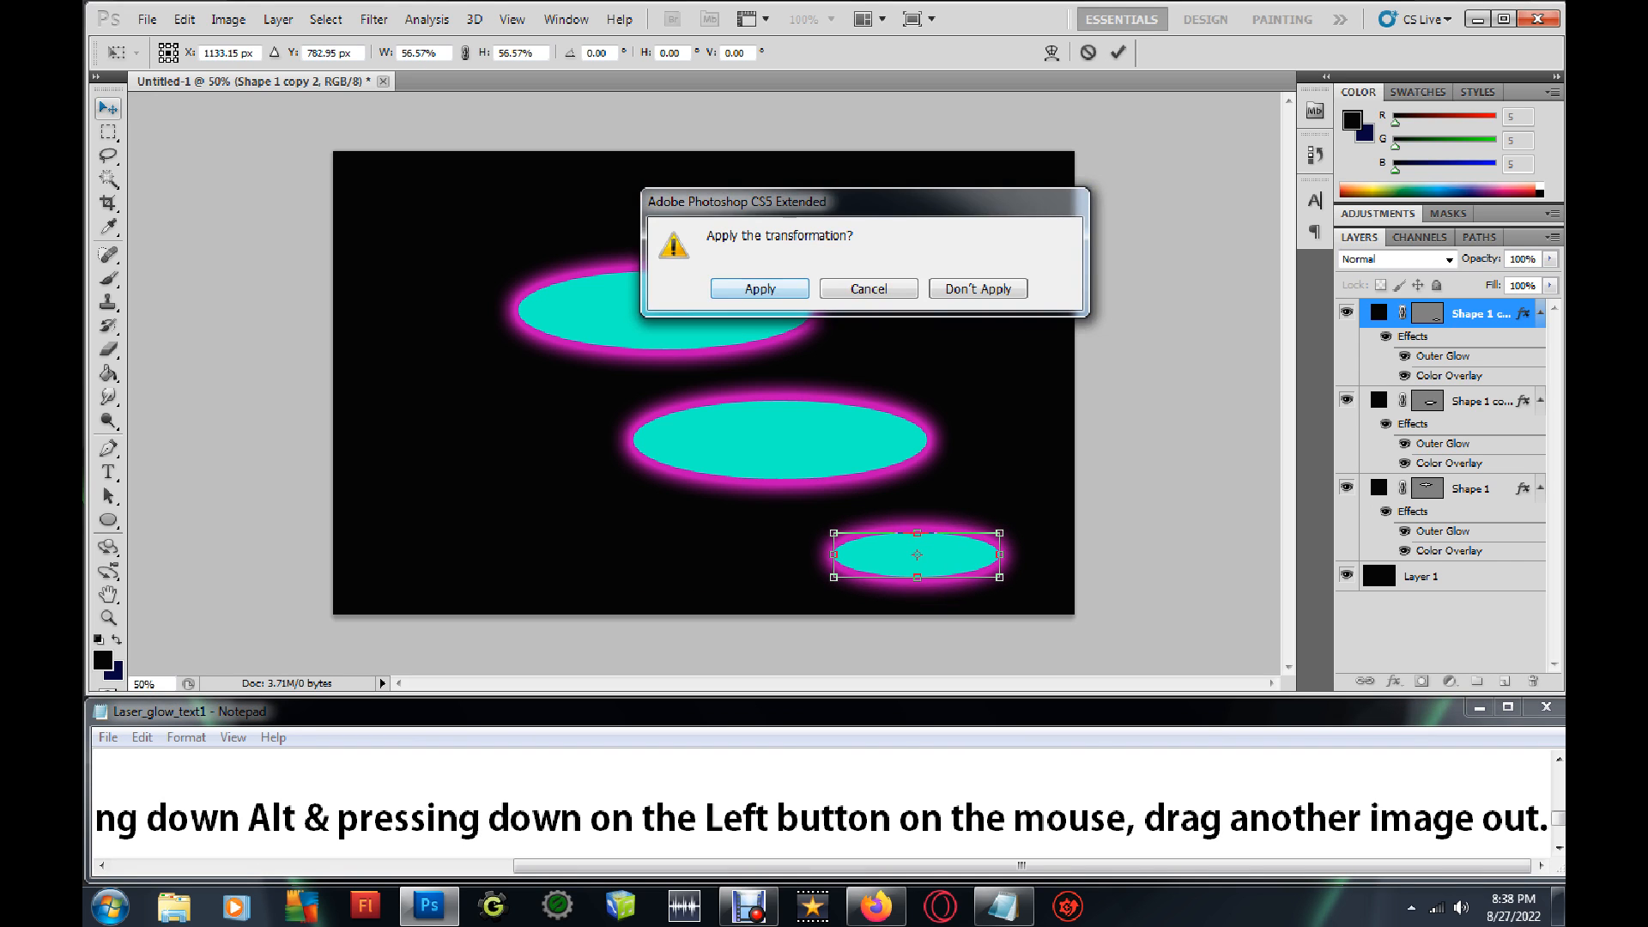
left_click(760, 289)
Select the middle ellipse, scale it to 52.35%, shift it slightly down and left, and apply the transformation.
right_click(778, 438)
left_click(807, 447)
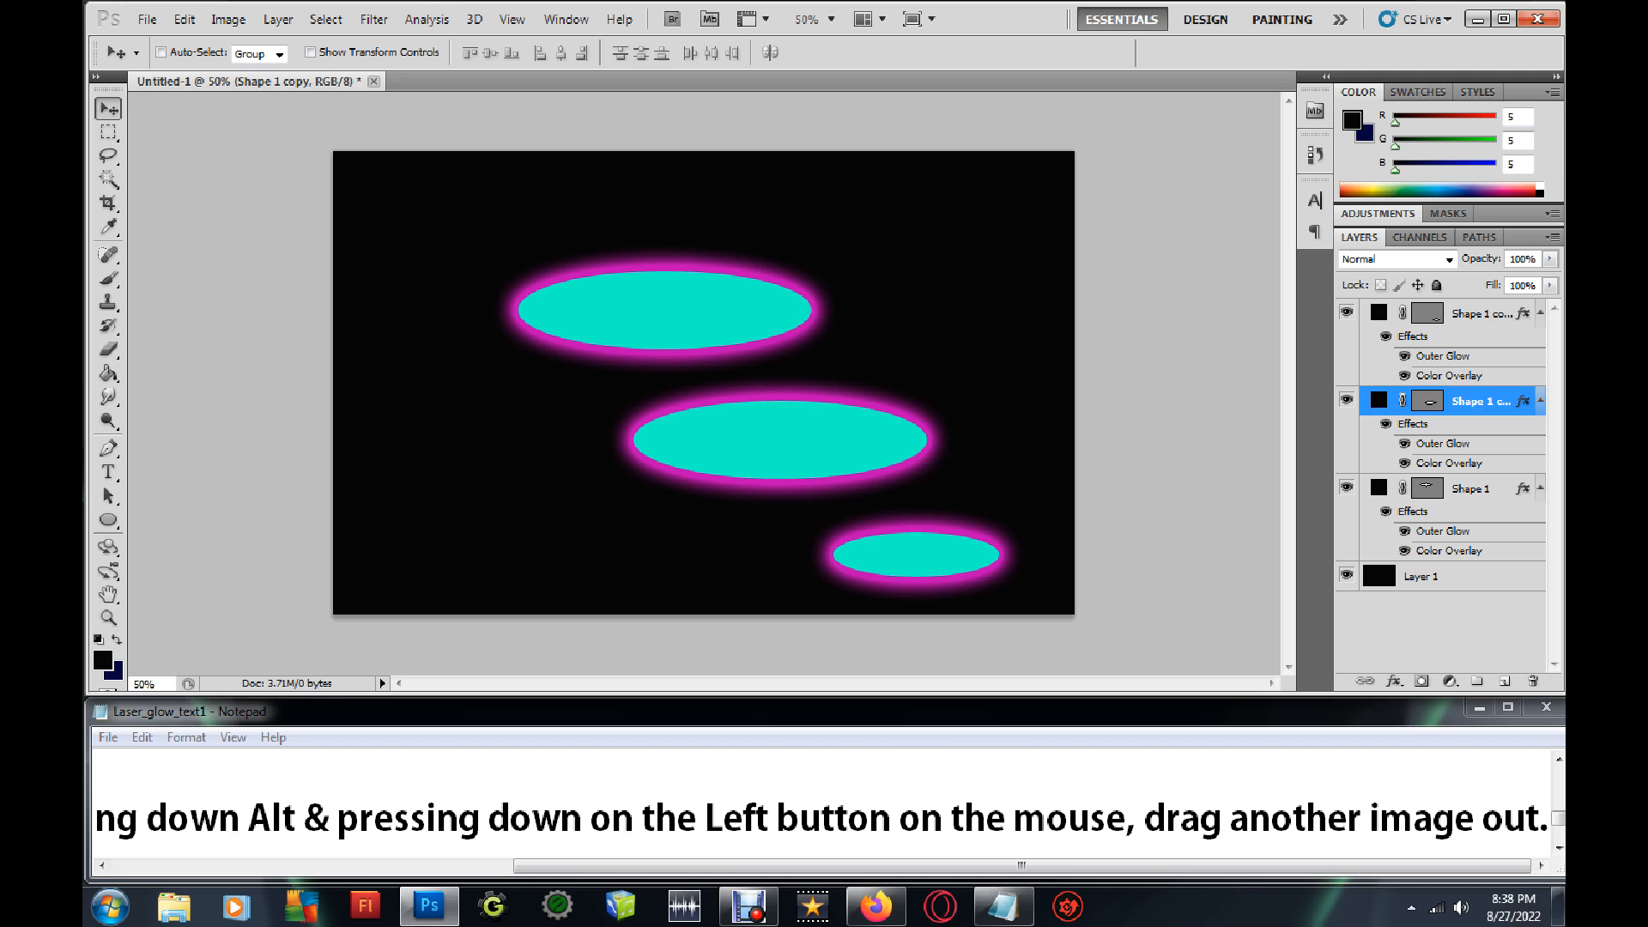
key("ctrl+t")
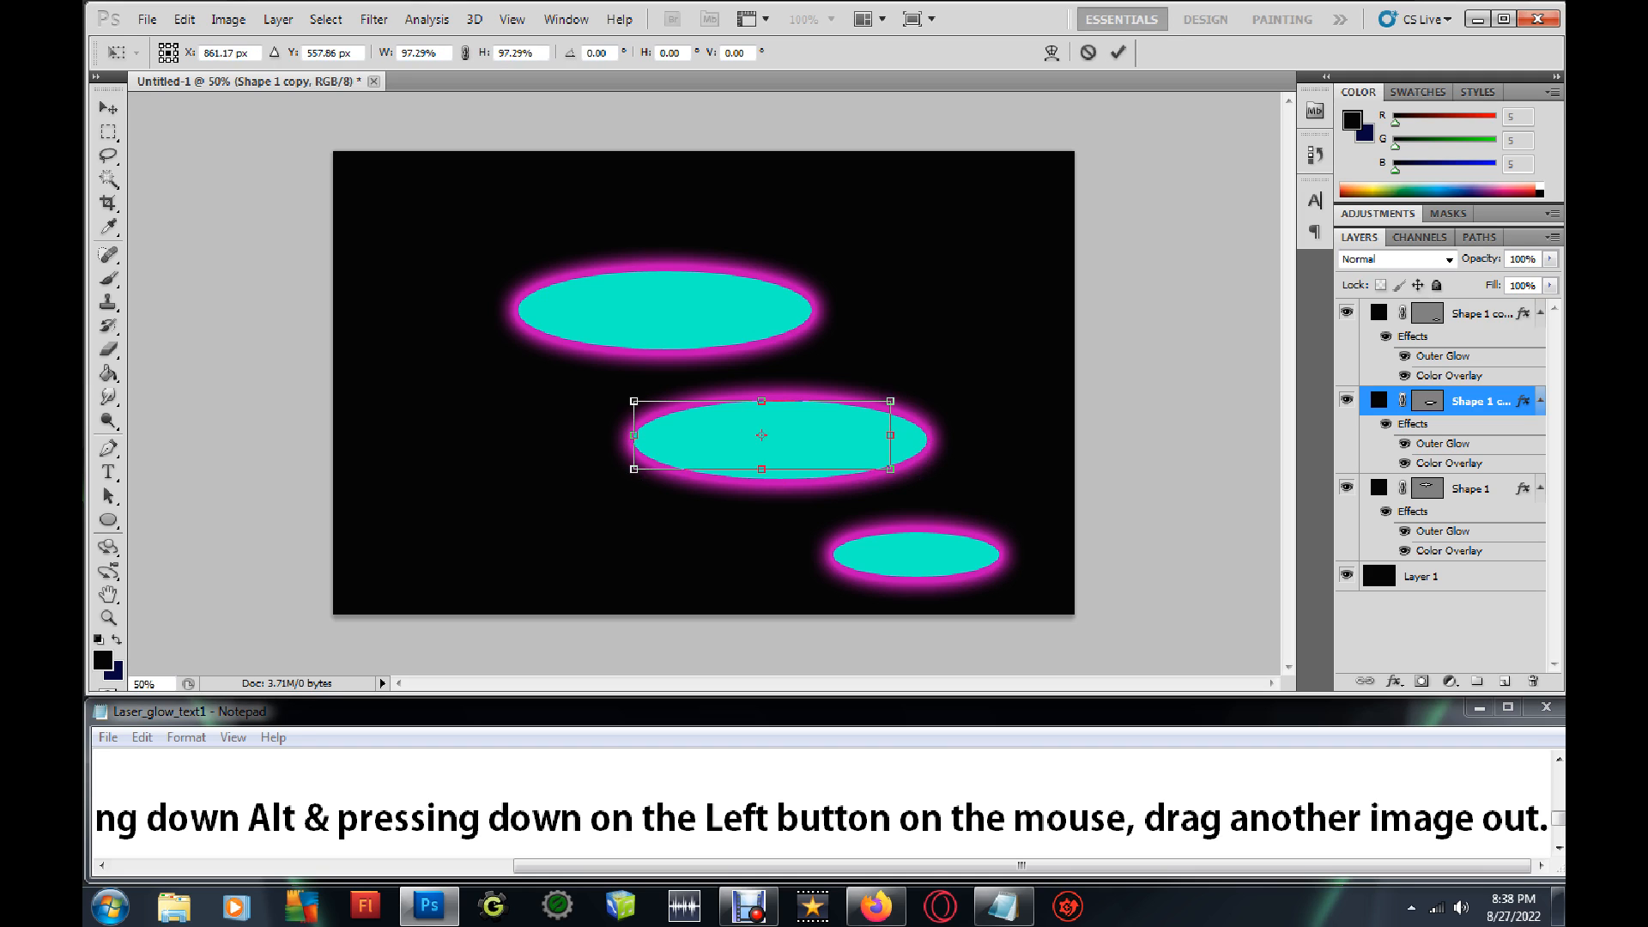
left_click_drag(926, 479, 757, 456)
left_click(109, 108)
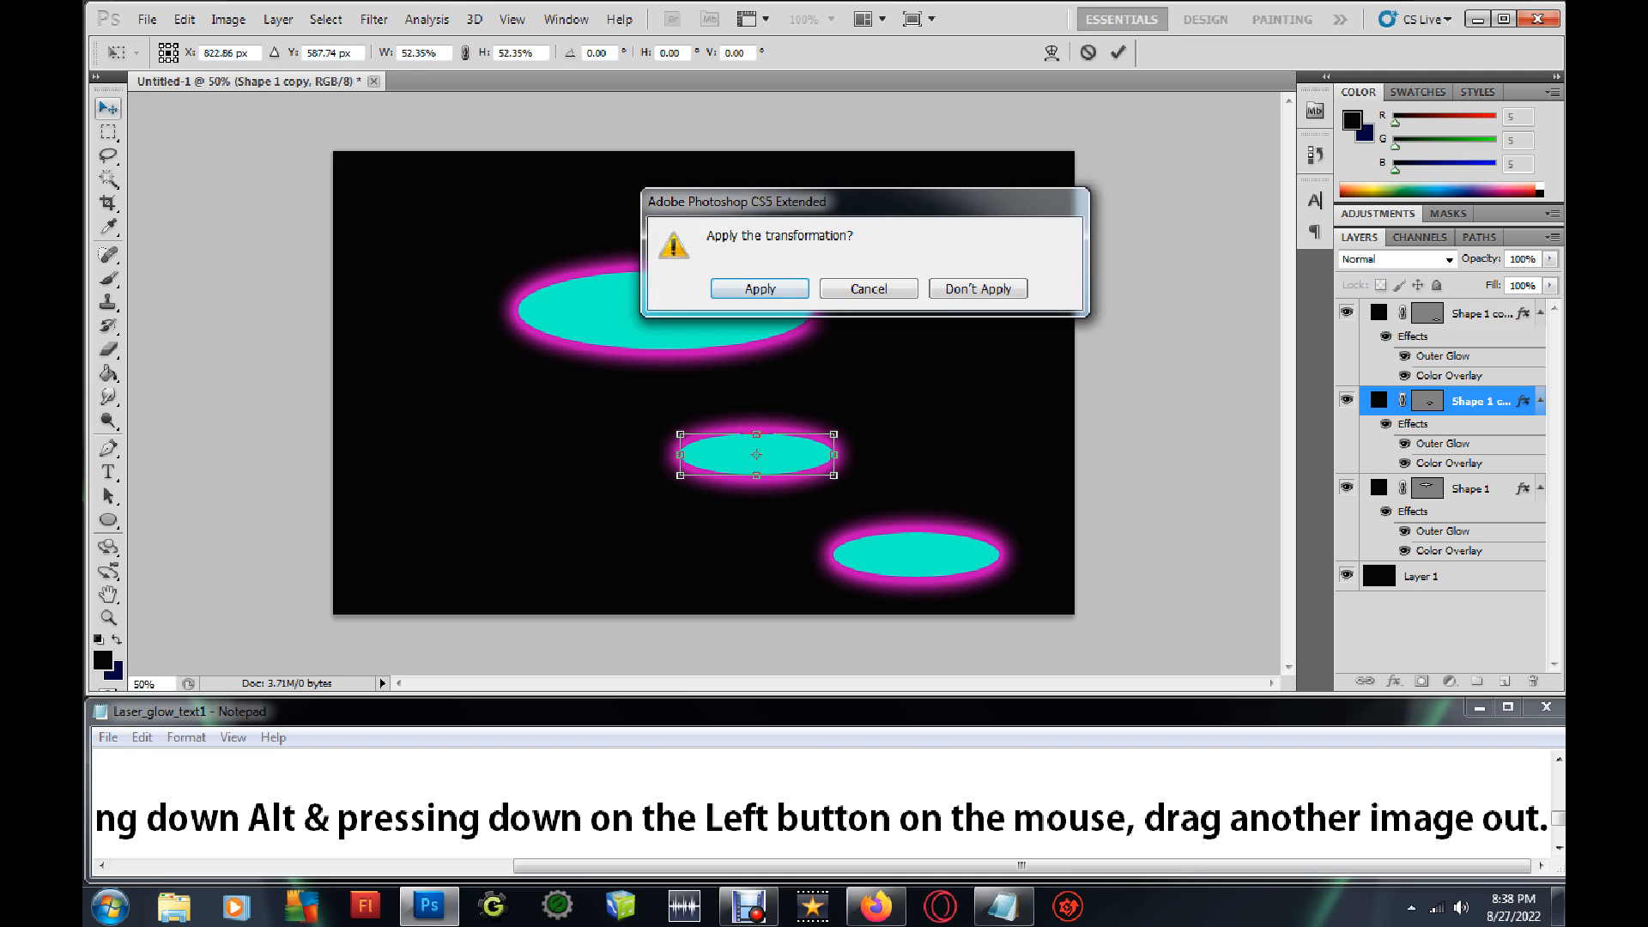
left_click(762, 287)
Place duplicates of the small middle ellipse at the canvas's upper right and lower left, plus one overlapping the lower-left copy.
left_click_drag(755, 453, 456, 512)
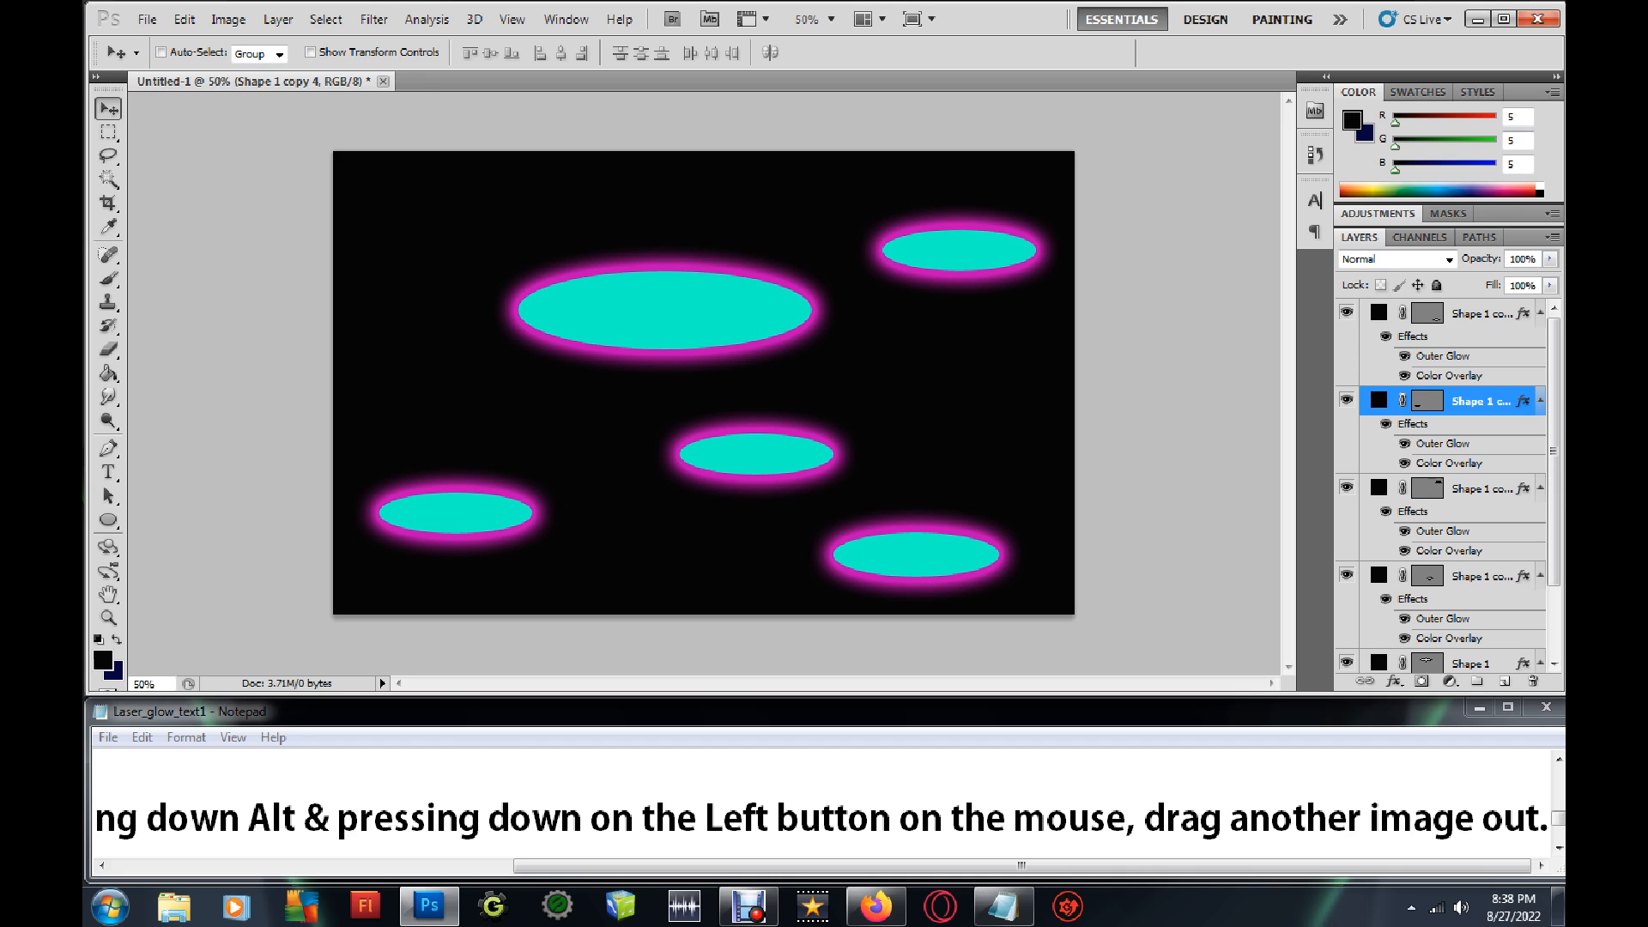
left_click_drag(456, 512, 518, 474)
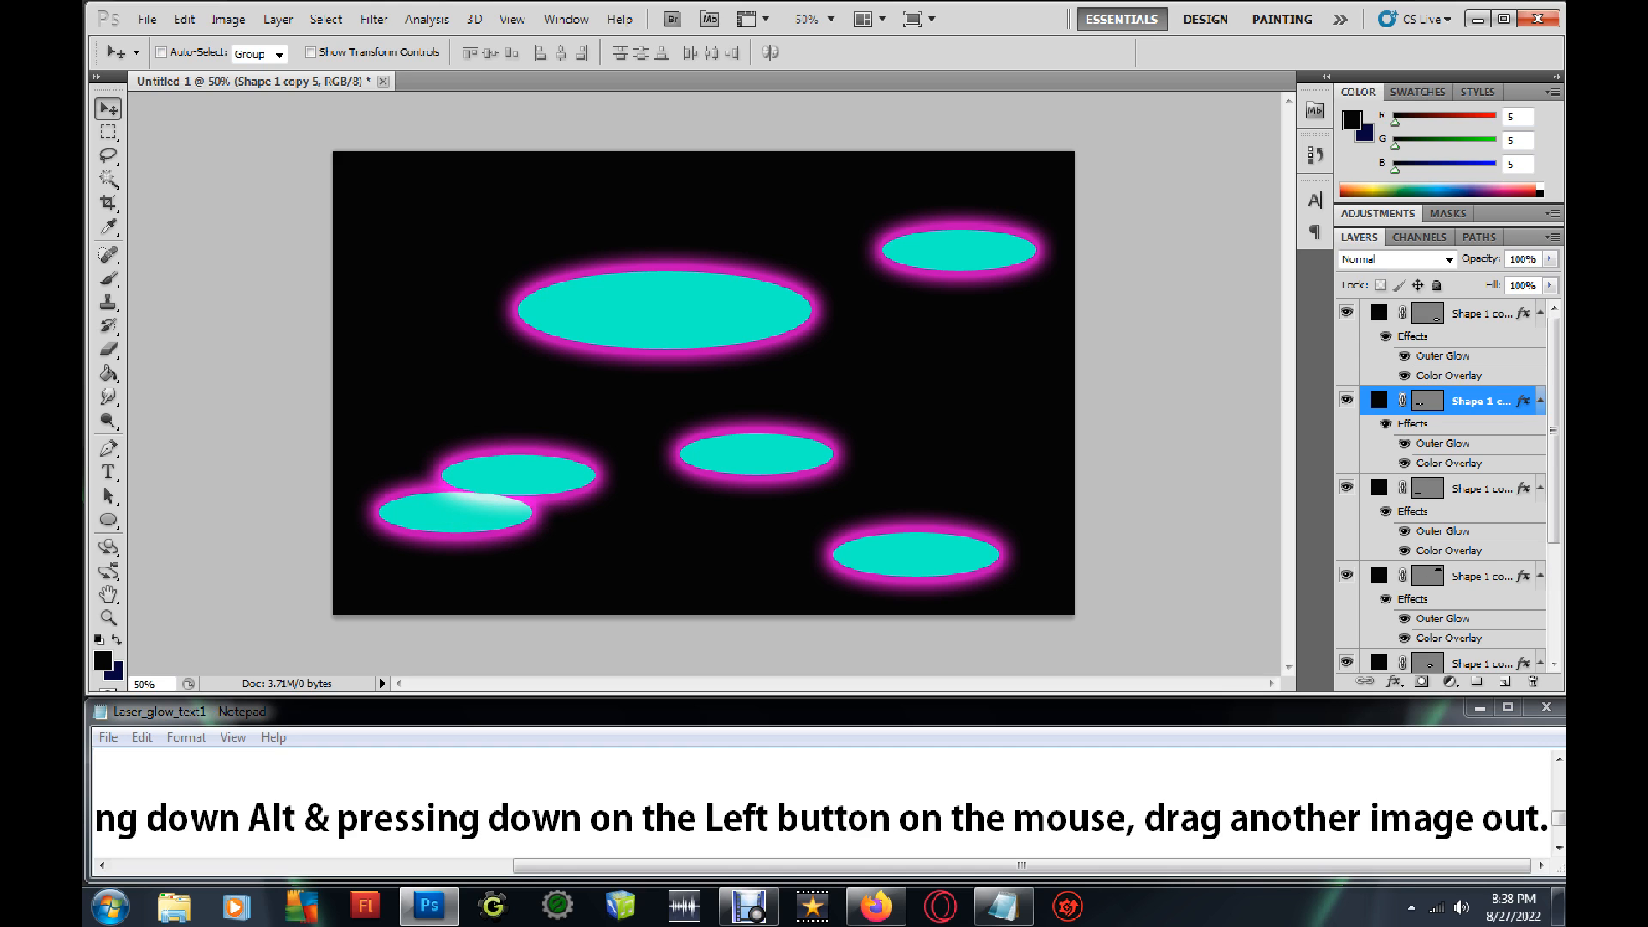
Switch to Notepad and bring the closing line below instruction 8 into view.
left_click(1021, 865)
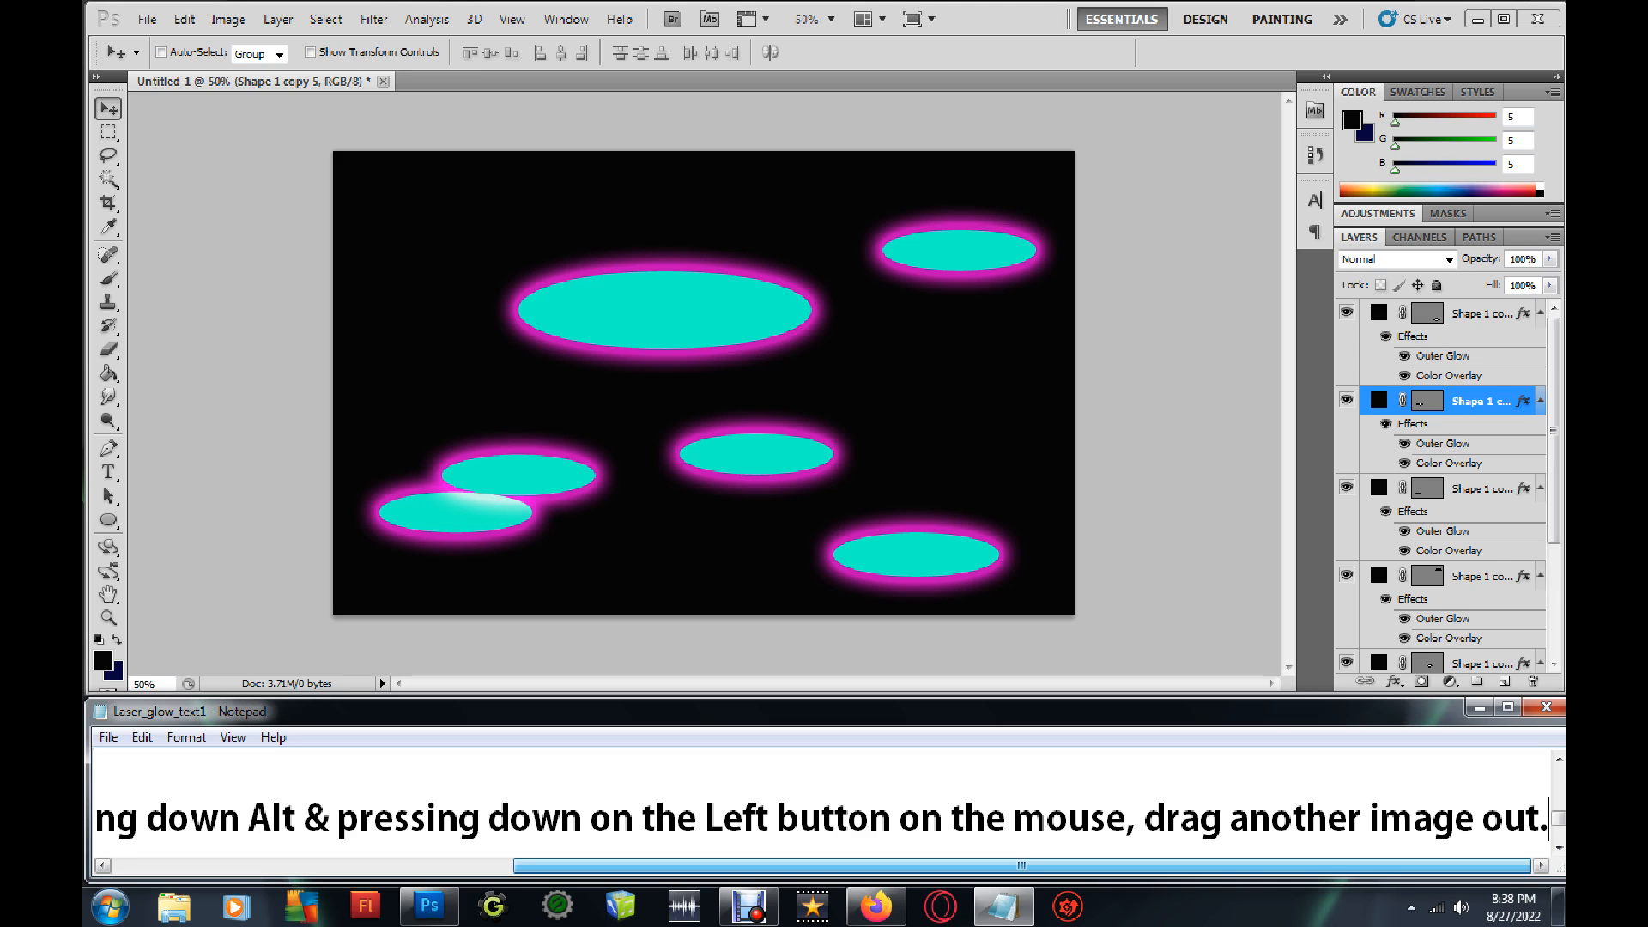
left_click(1557, 847)
left_click(1557, 847)
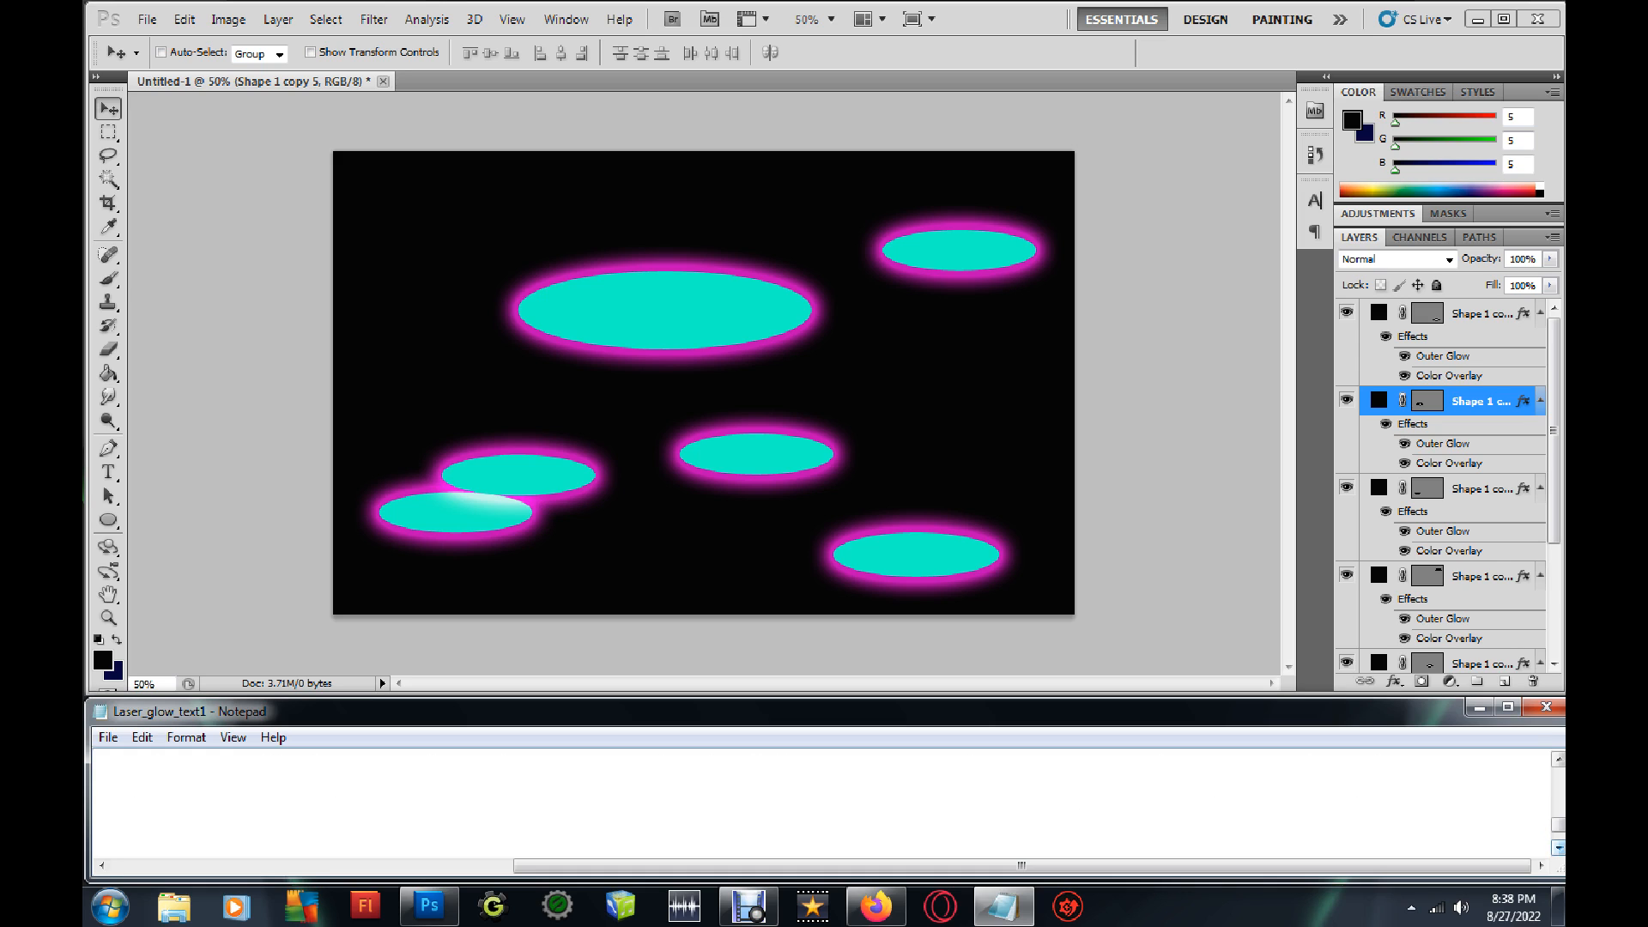
left_click_drag(1021, 865, 620, 865)
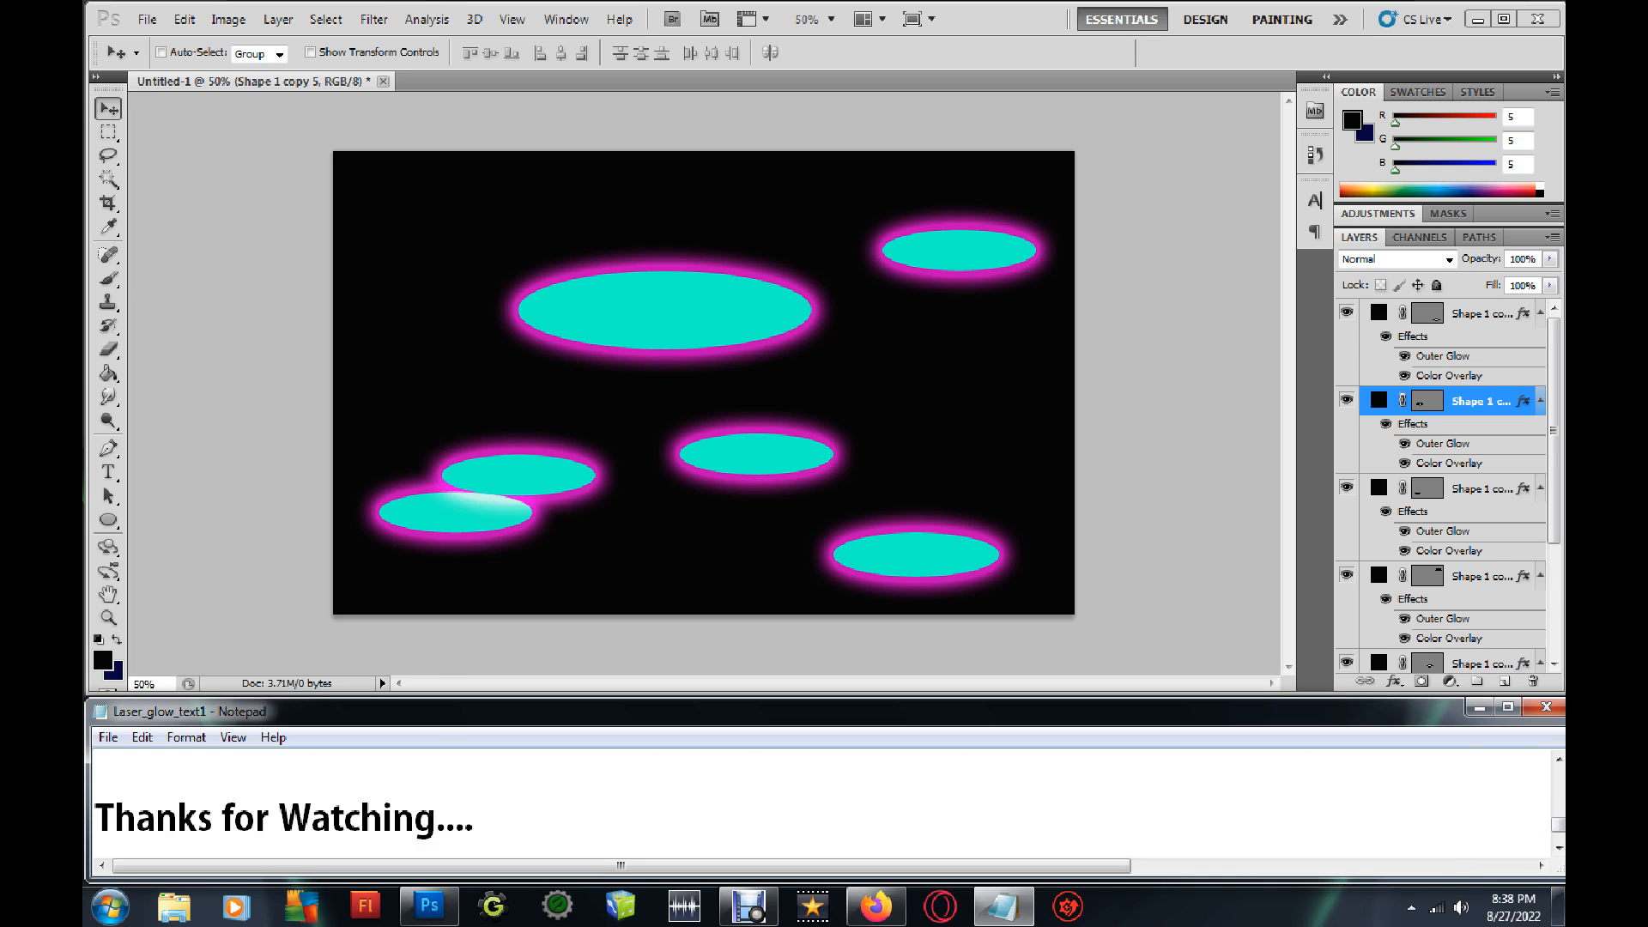